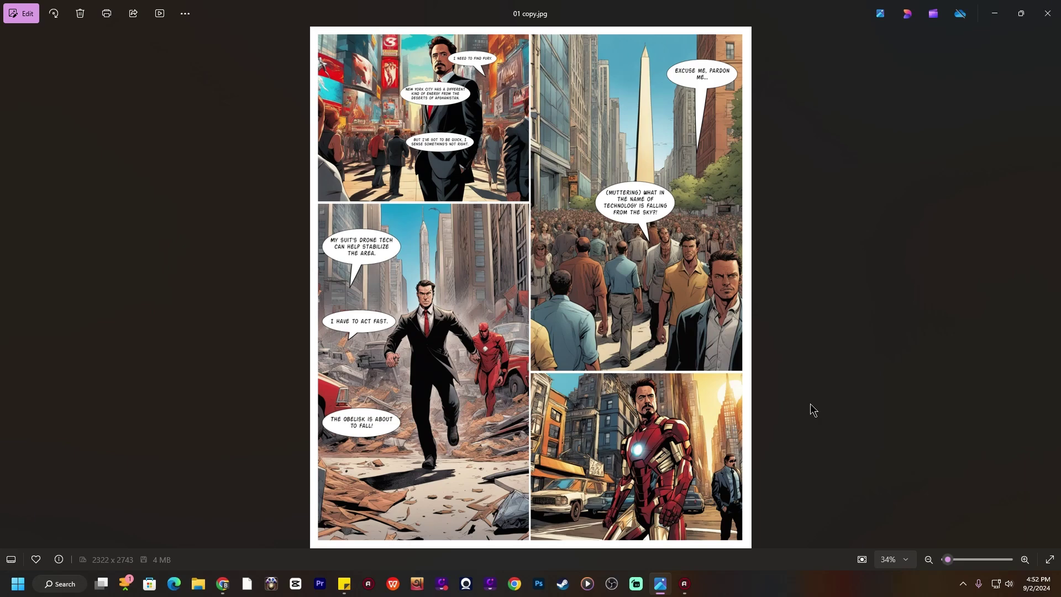
Look through the finished comic page images, from 01 copy.jpg onward, to examine the panels on each page
{"action": "key", "text": "Right"}
{"action": "key", "text": "Right"}
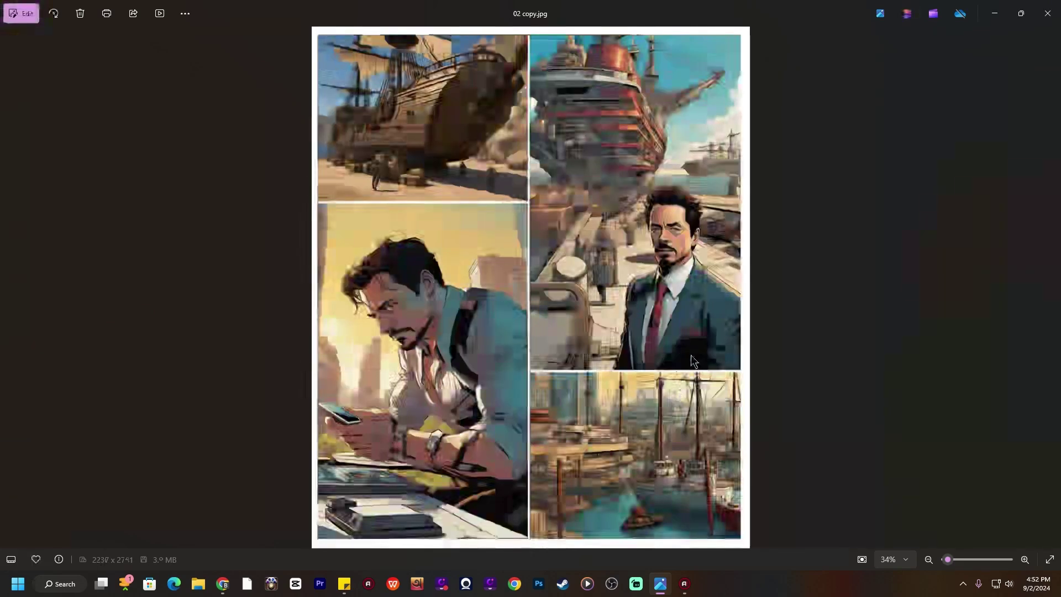
{"action": "key", "text": "Right"}
{"action": "key", "text": "Right"}
{"action": "key", "text": "Right"}
{"action": "key", "text": "Right"}
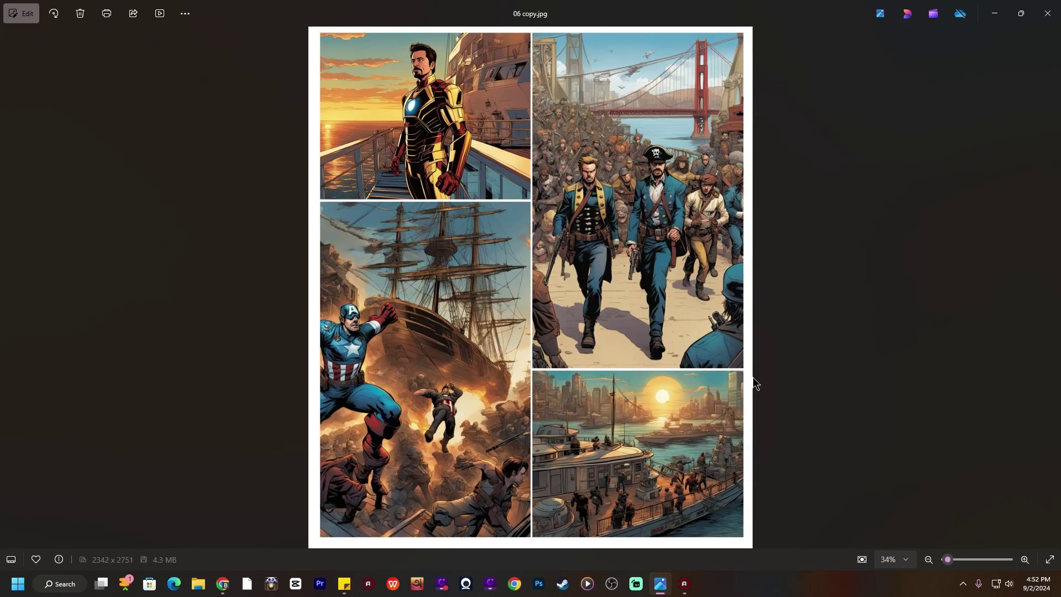
{"action": "key", "text": "Right"}
{"action": "key", "text": "Right"}
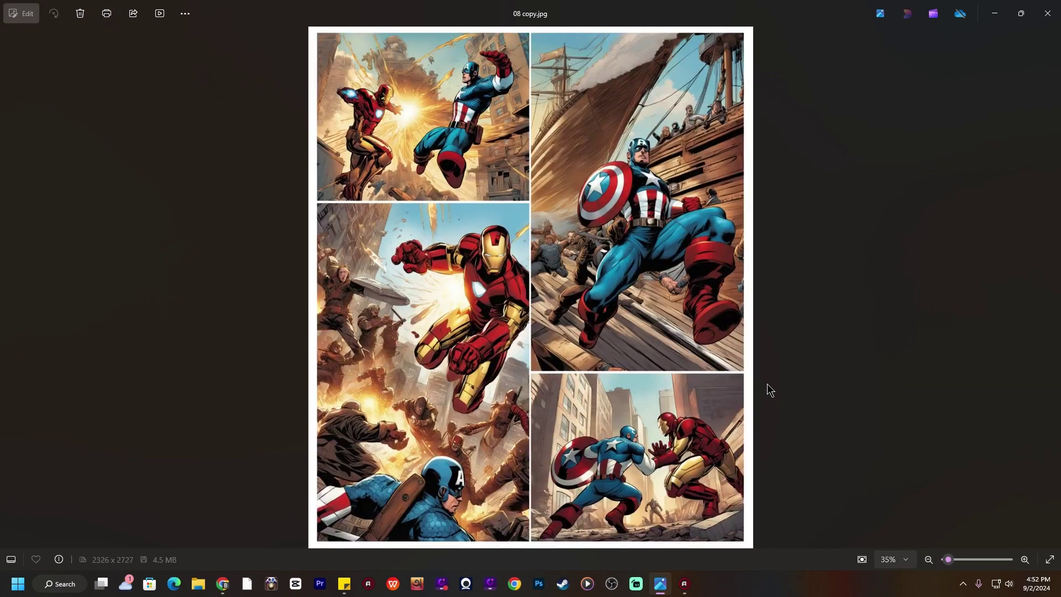
{"action": "key", "text": "Left"}
{"action": "key", "text": "Left"}
{"action": "key", "text": "Left"}
{"action": "key", "text": "Left"}
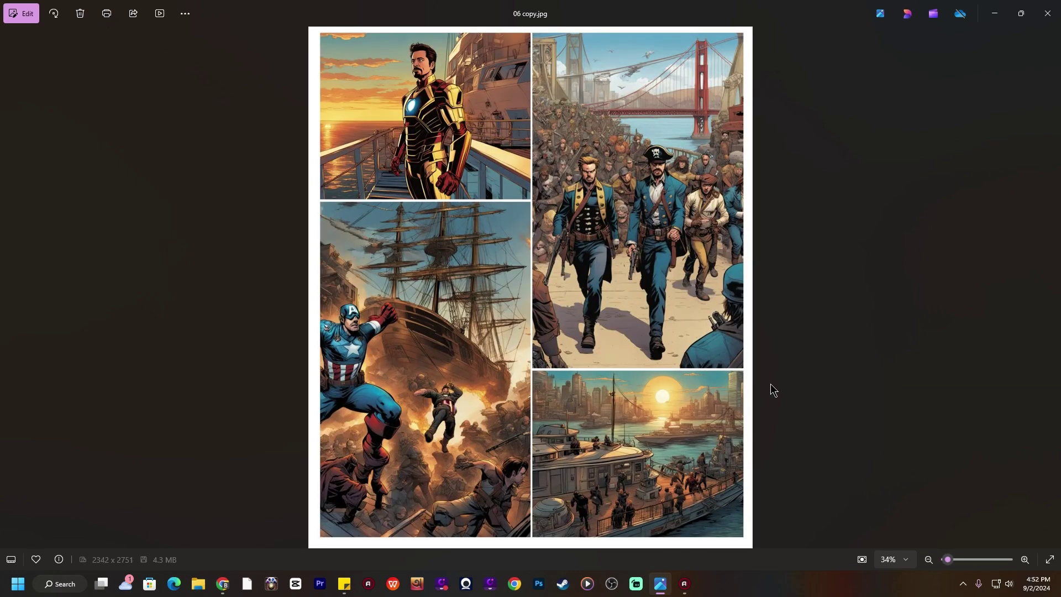
{"action": "key", "text": "Left"}
{"action": "key", "text": "Left"}
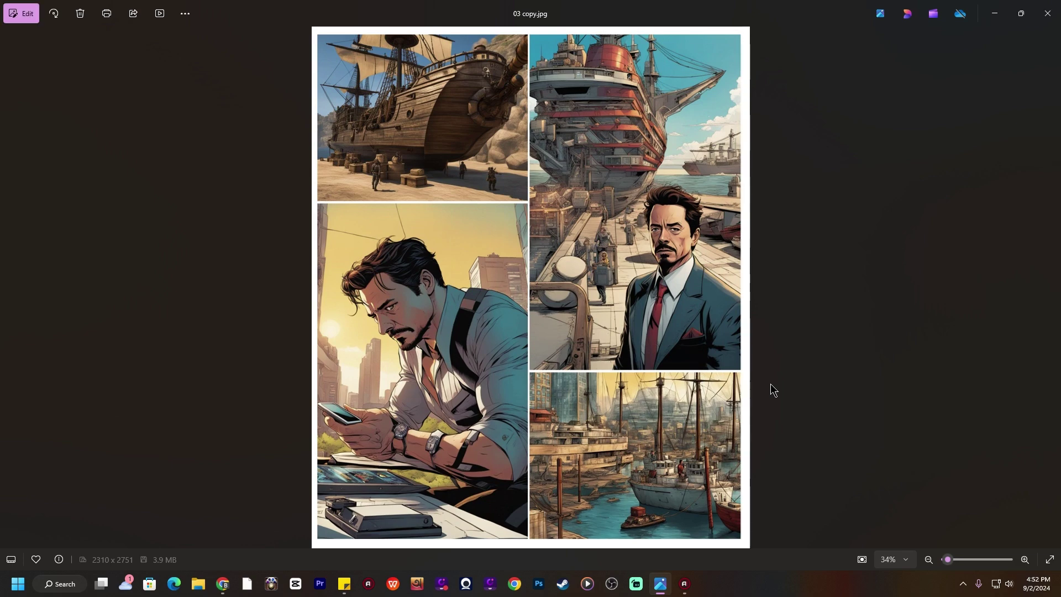
{"action": "key", "text": "Right"}
{"action": "key", "text": "Right"}
{"action": "key", "text": "Right"}
{"action": "key", "text": "Right"}
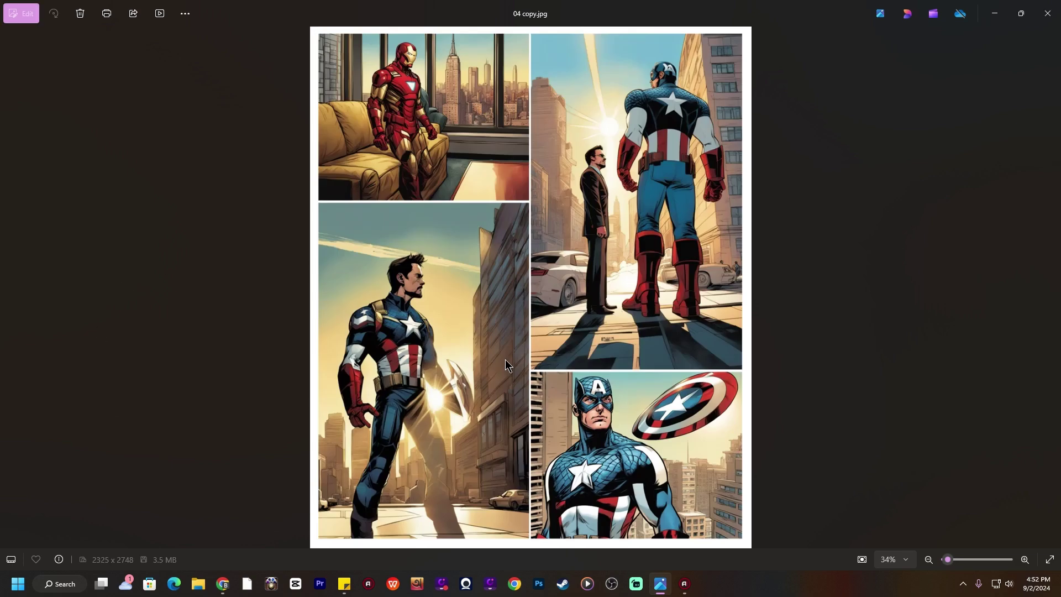
{"action": "key", "text": "Left"}
{"action": "key", "text": "Left"}
{"action": "key", "text": "Left"}
{"action": "key", "text": "Left"}
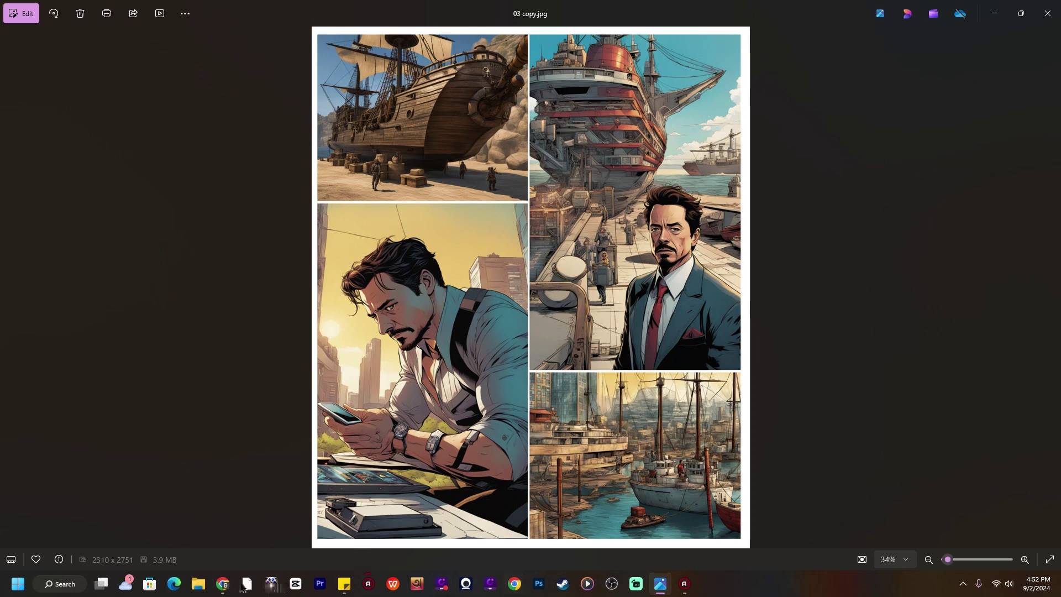
Switch to the Untitled design - A5 document in Canva in Chrome and review its comic pages
{"action": "left_click", "coordinate": [222, 584]}
{"action": "scroll", "coordinate": [426, 298], "scroll_direction": "down", "scroll_amount": 10}
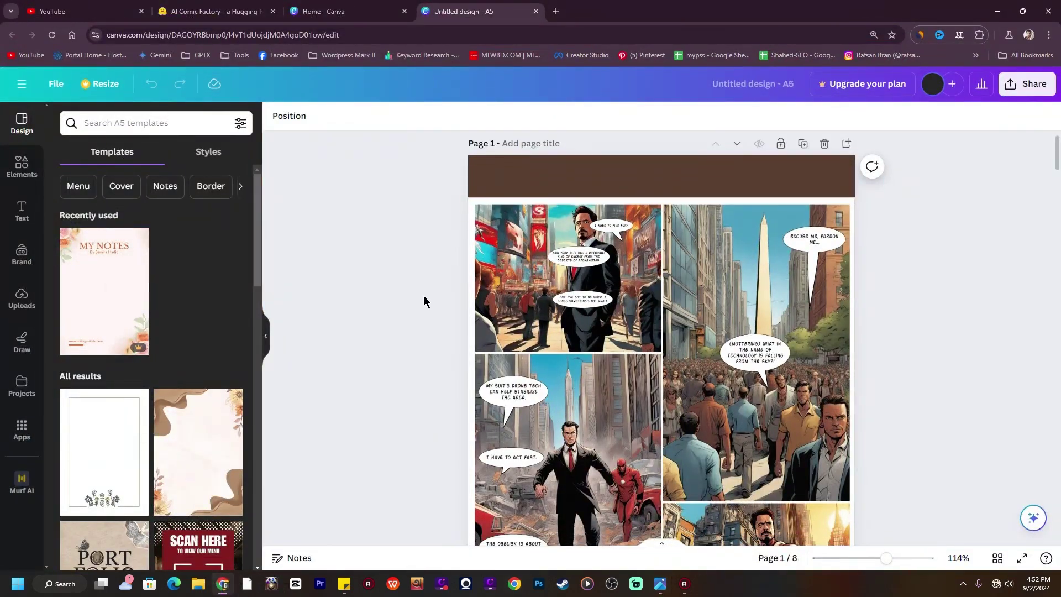
{"action": "scroll", "coordinate": [444, 296], "scroll_direction": "down", "scroll_amount": 15}
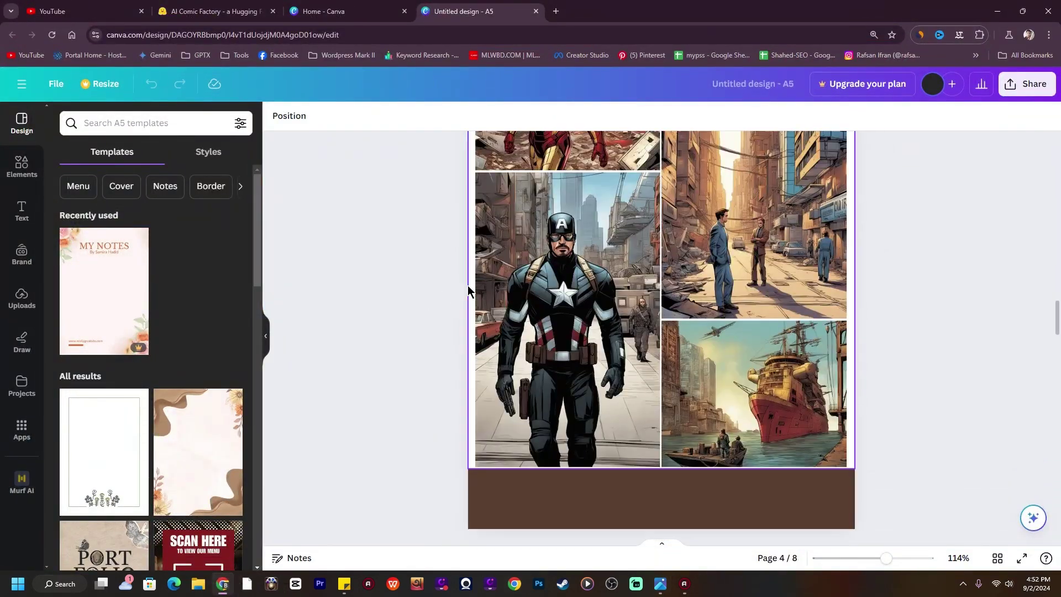
{"action": "scroll", "coordinate": [469, 287], "scroll_direction": "down", "scroll_amount": 15}
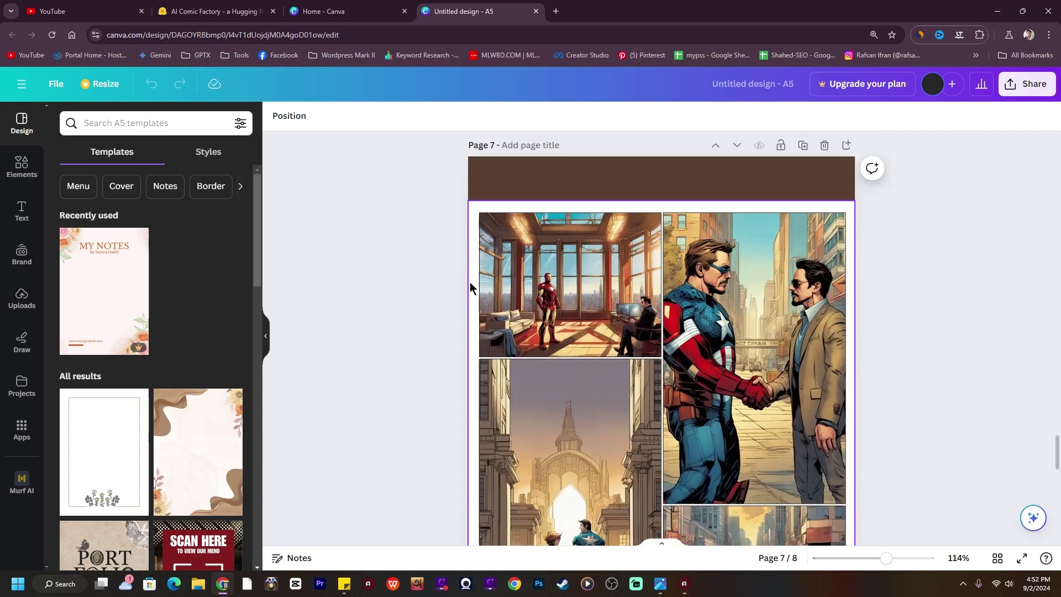
{"action": "scroll", "coordinate": [471, 284], "scroll_direction": "up", "scroll_amount": 12}
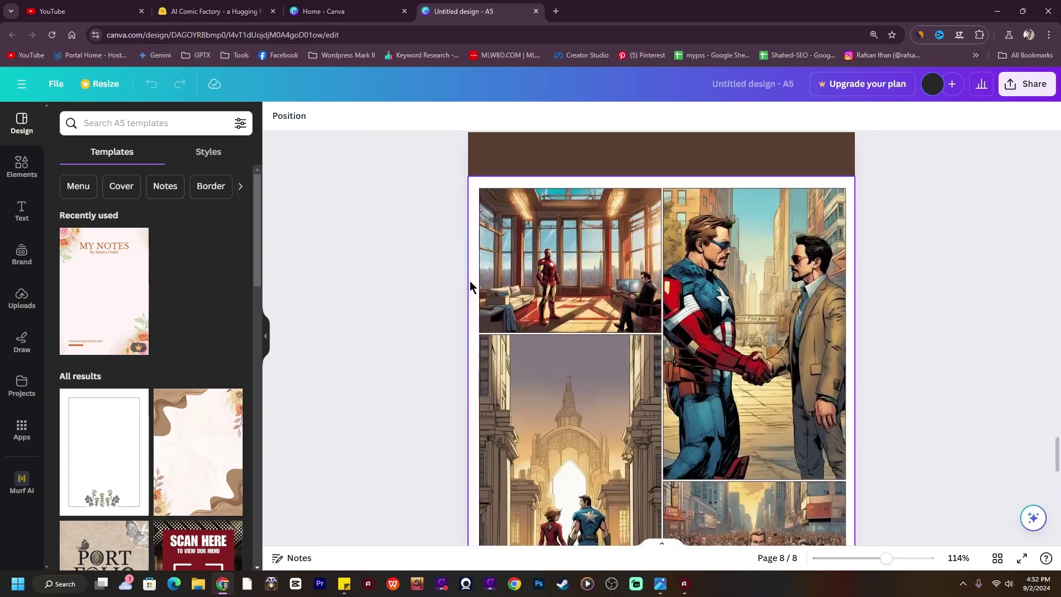
{"action": "scroll", "coordinate": [469, 286], "scroll_direction": "up", "scroll_amount": 12}
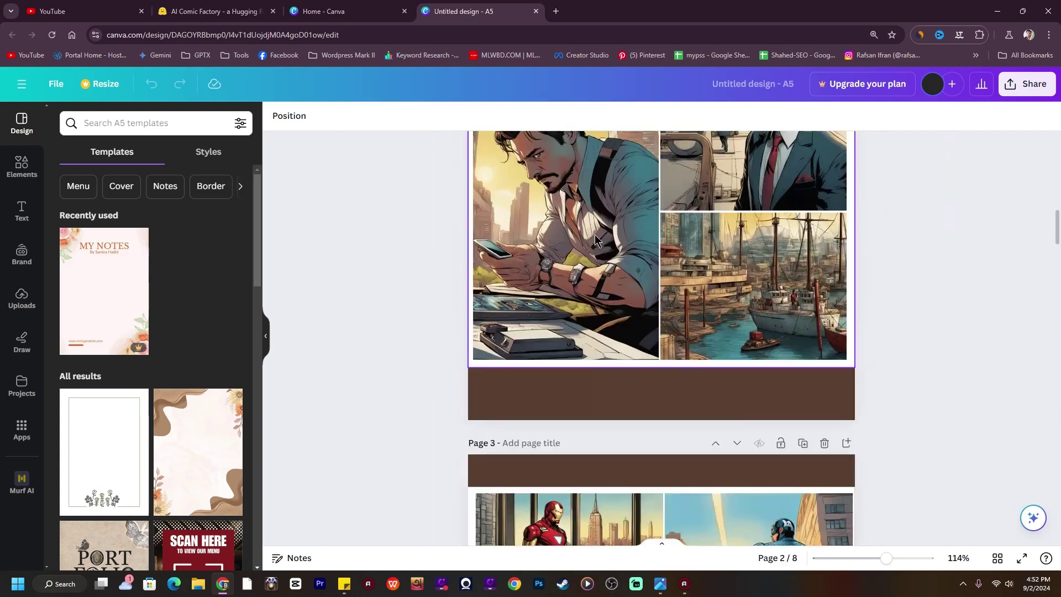
{"action": "scroll", "coordinate": [426, 308], "scroll_direction": "up", "scroll_amount": 6}
{"action": "scroll", "coordinate": [429, 315], "scroll_direction": "down", "scroll_amount": 12}
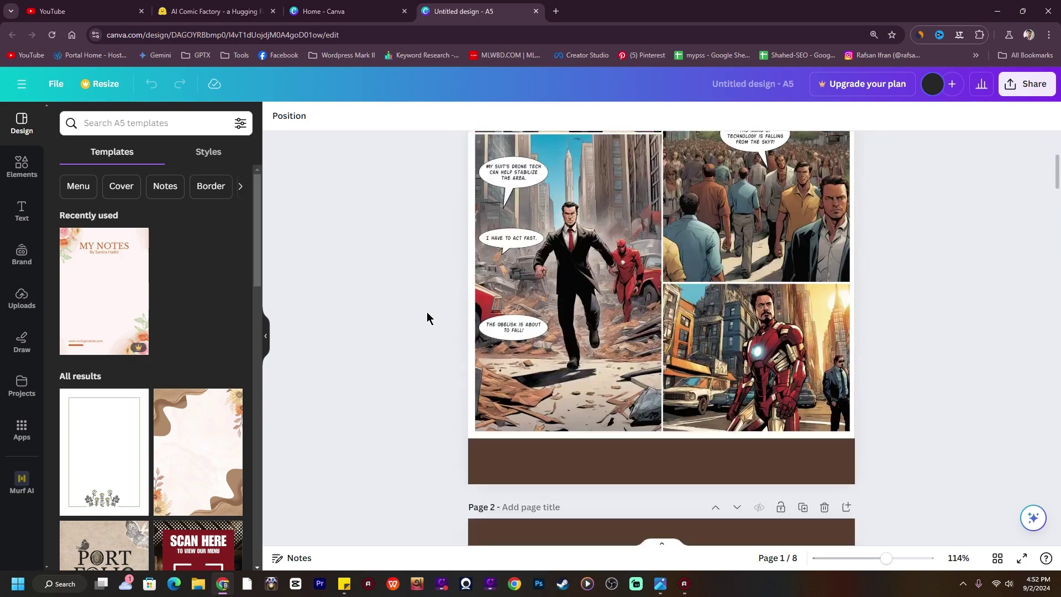
Switch to the AI Comic Factory page and set the comic style to American (Modern)
{"action": "left_click", "coordinate": [229, 10]}
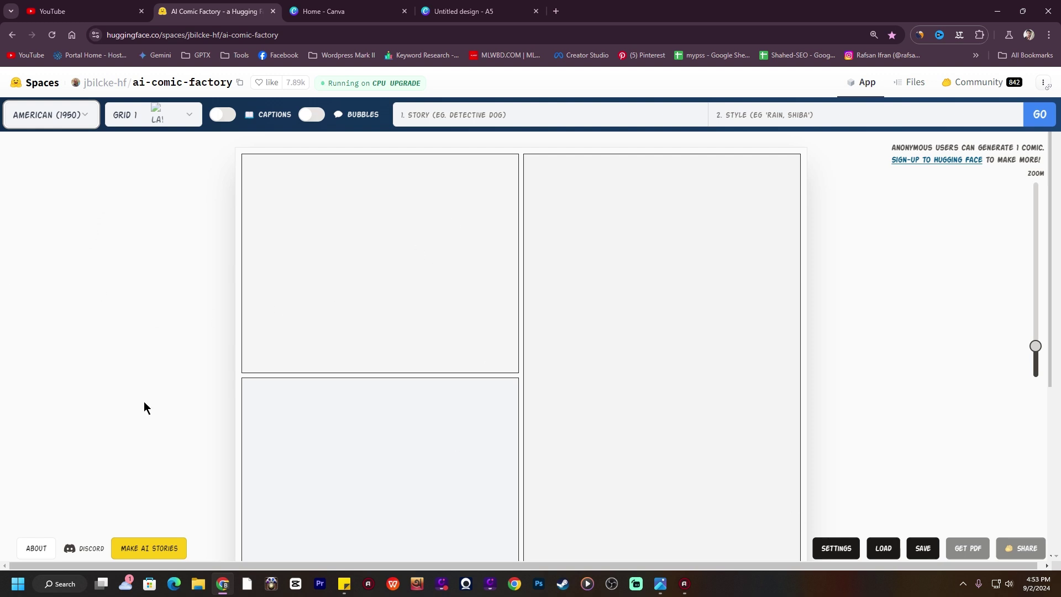
{"action": "left_click", "coordinate": [53, 121]}
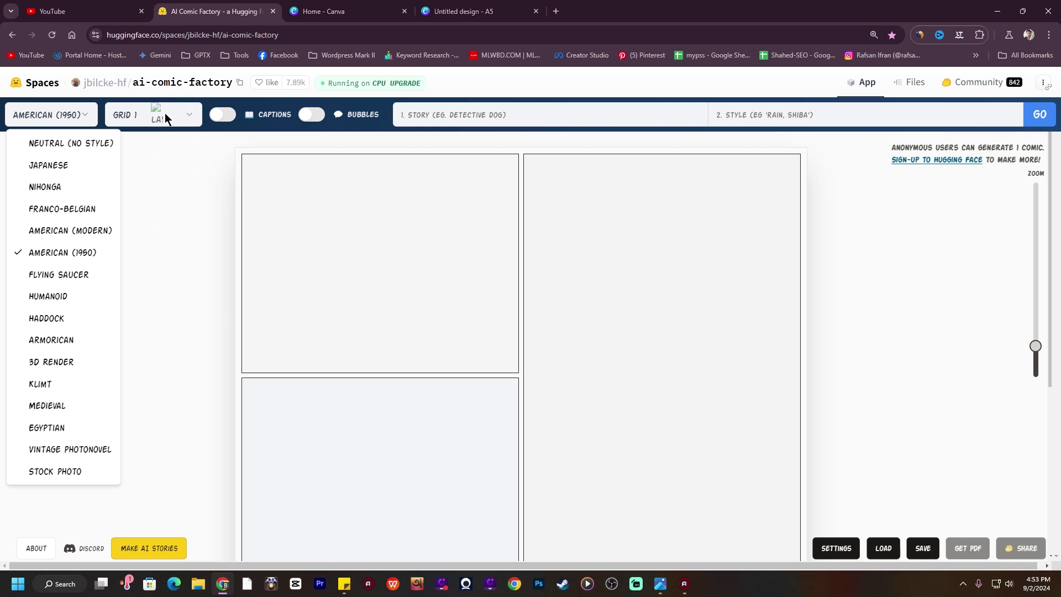
{"action": "left_click", "coordinate": [167, 299]}
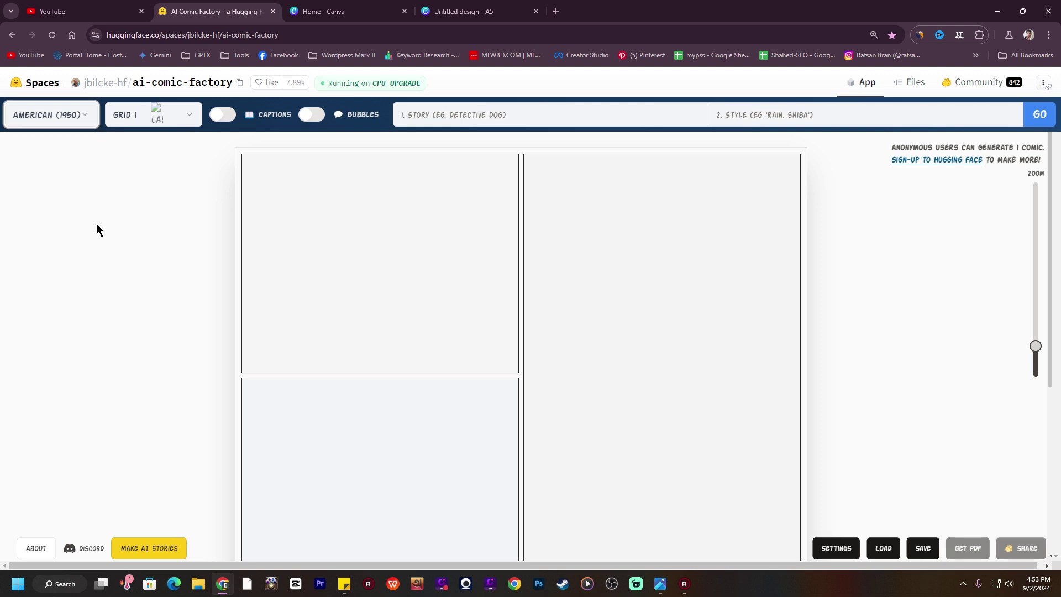
{"action": "left_click", "coordinate": [59, 115]}
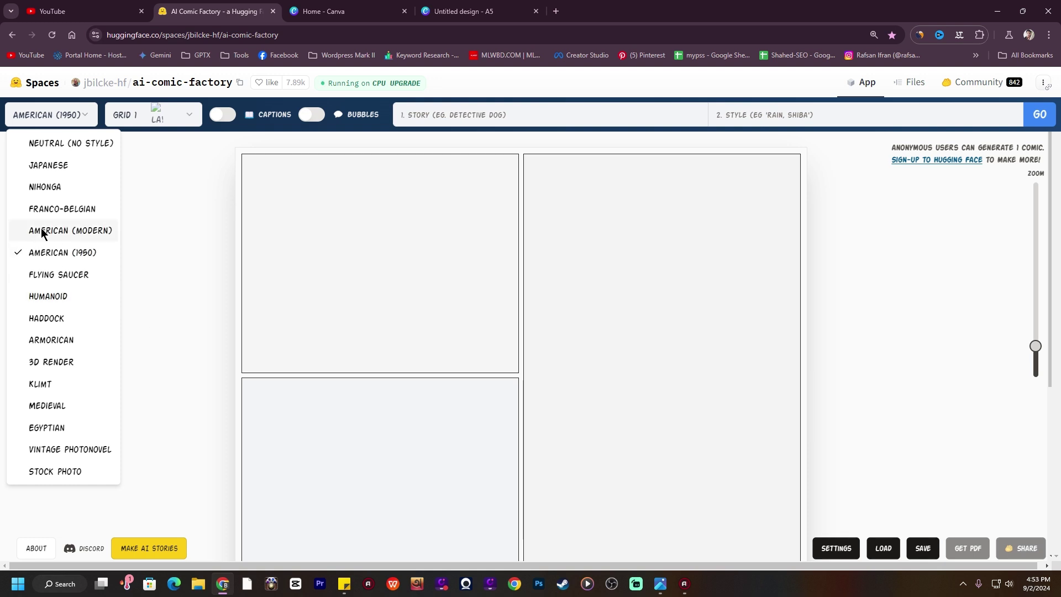
{"action": "left_click", "coordinate": [72, 231]}
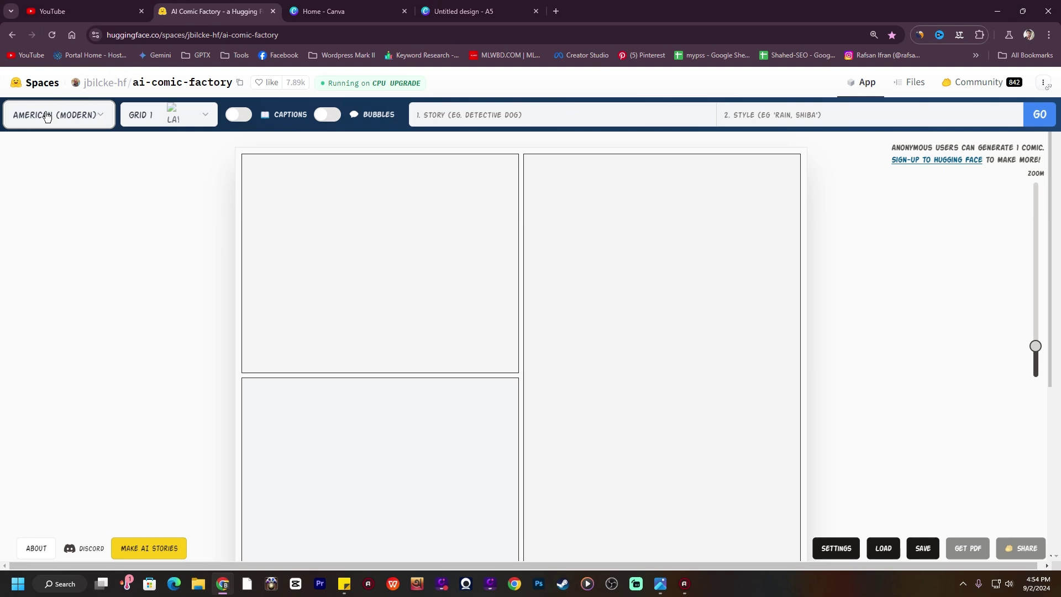
Try the Grid 0 and Grid 2 page layouts for comparison and return to Grid 1
{"action": "left_click", "coordinate": [200, 127]}
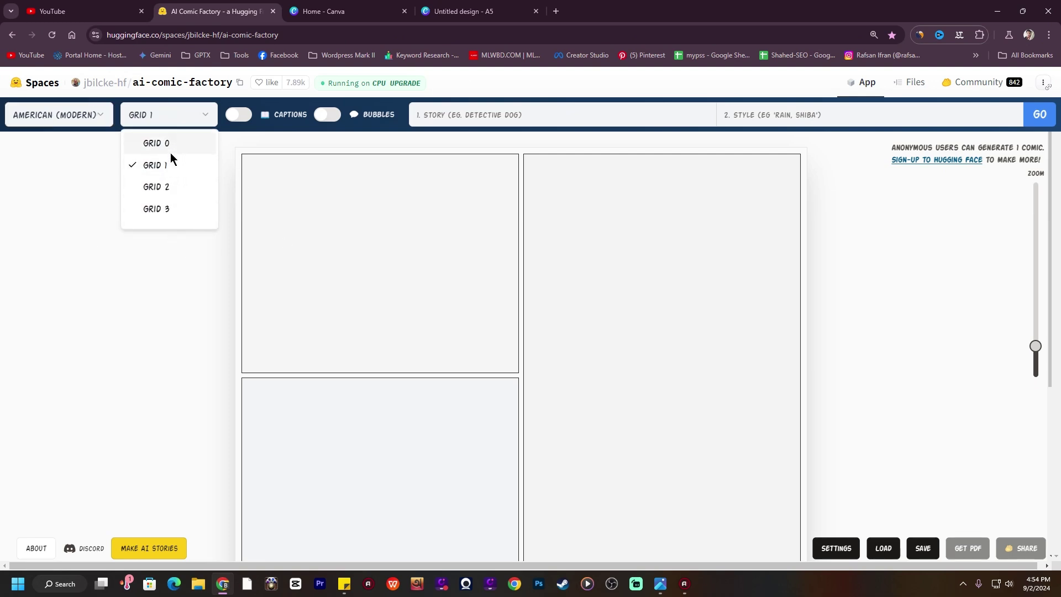
{"action": "left_click", "coordinate": [169, 148]}
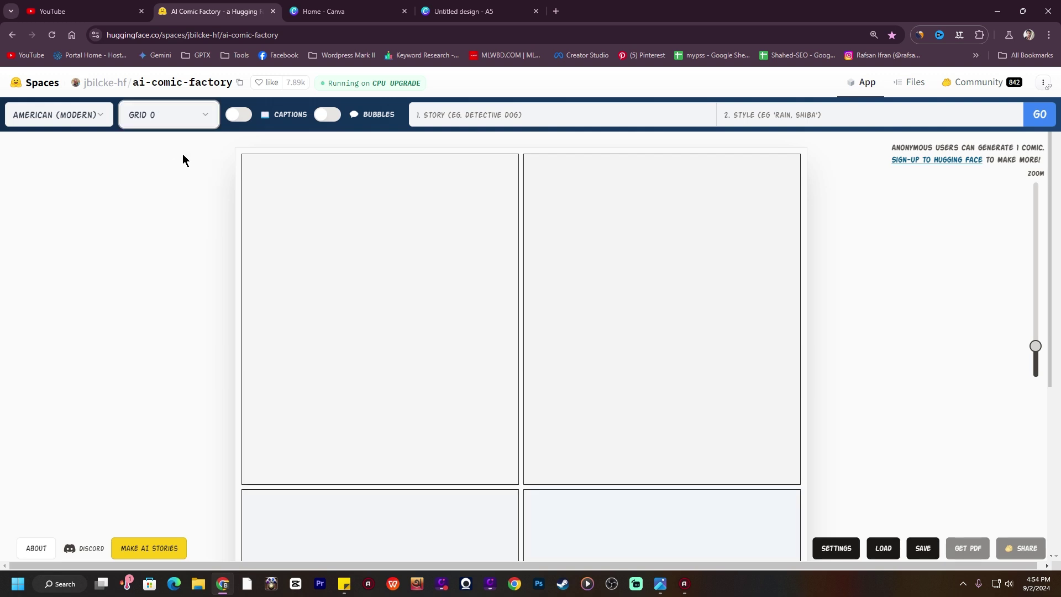
{"action": "left_click_drag", "start_coordinate": [1036, 346], "coordinate": [1035, 363]}
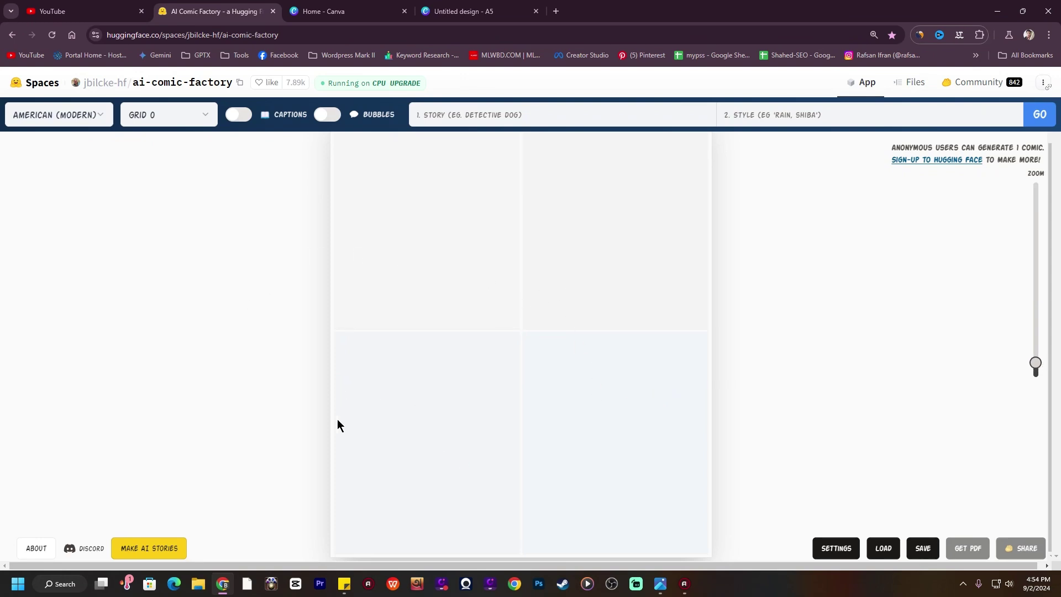
{"action": "left_click", "coordinate": [152, 114]}
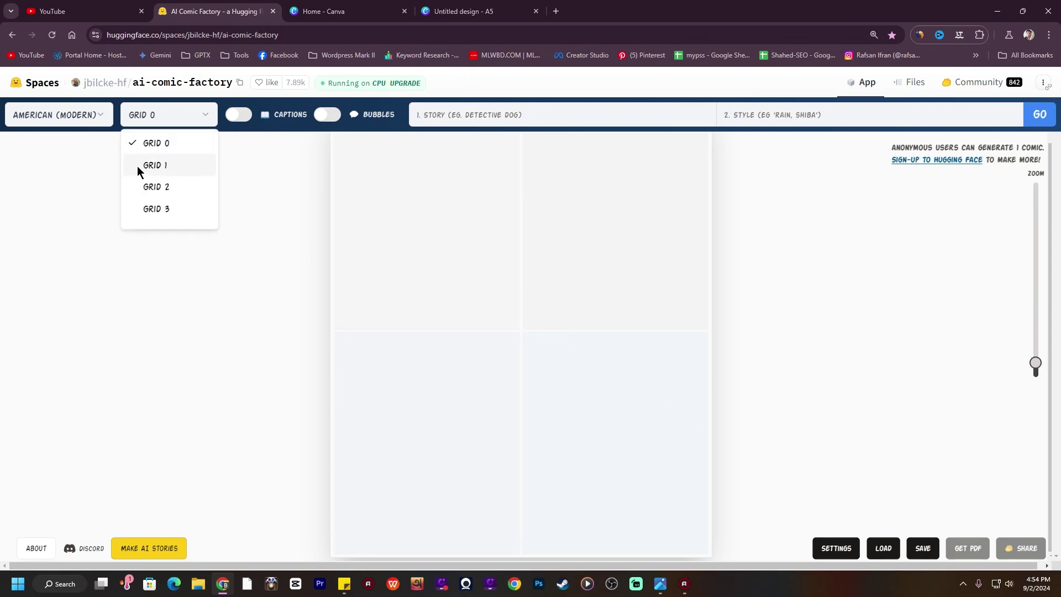
{"action": "left_click", "coordinate": [210, 165]}
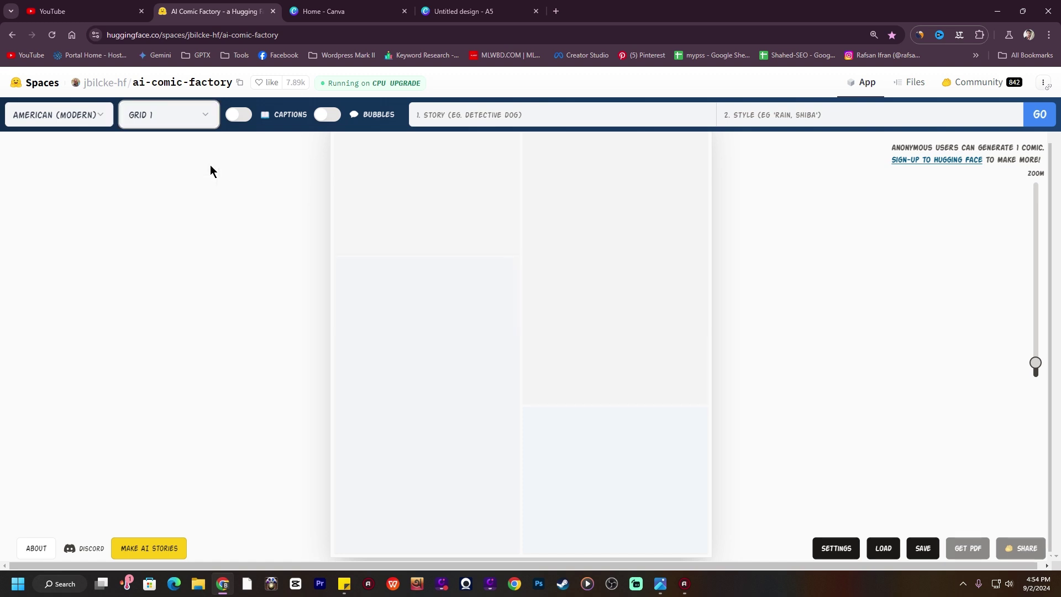
{"action": "left_click", "coordinate": [153, 114]}
{"action": "left_click", "coordinate": [155, 187]}
{"action": "left_click", "coordinate": [160, 114]}
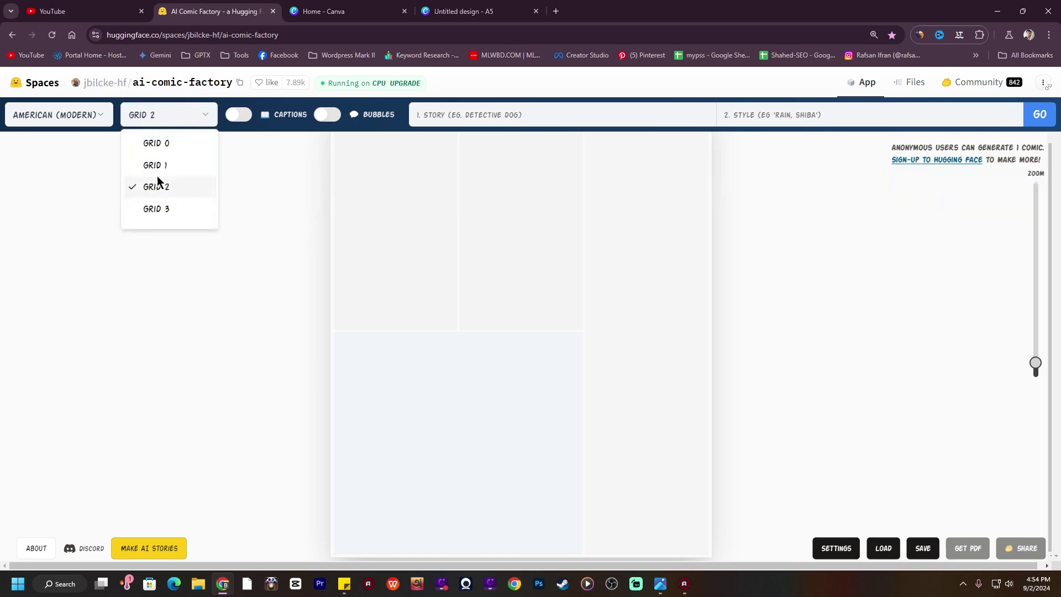
{"action": "left_click", "coordinate": [165, 166]}
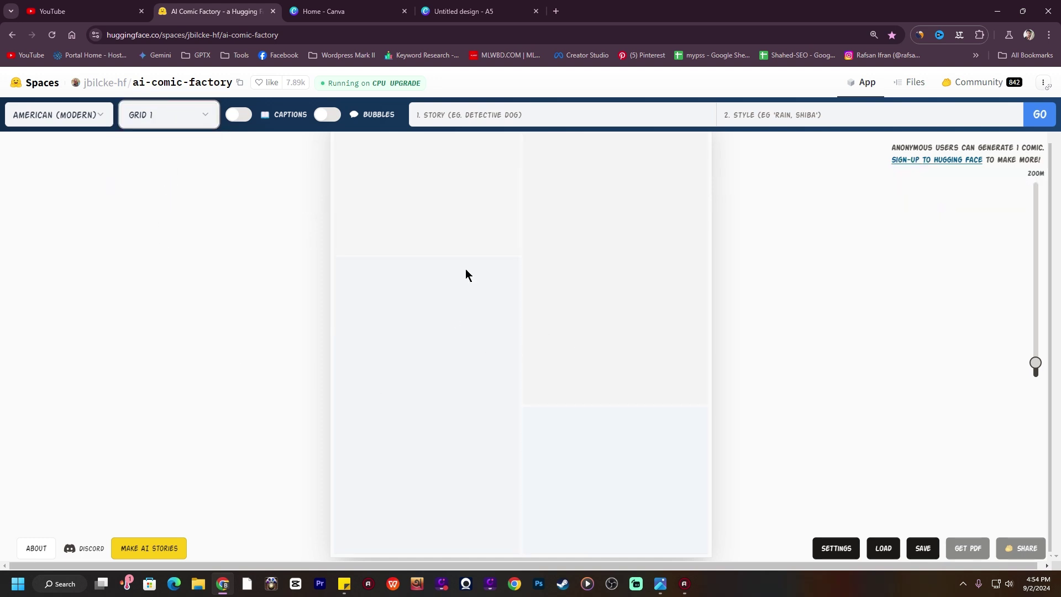
Paste the story prompt about Iron Man and Captain America fighting in a military plane and set the style prompt to "modern, cityscape, sunny day, cinematic, digital comic"
{"action": "right_click", "coordinate": [448, 118]}
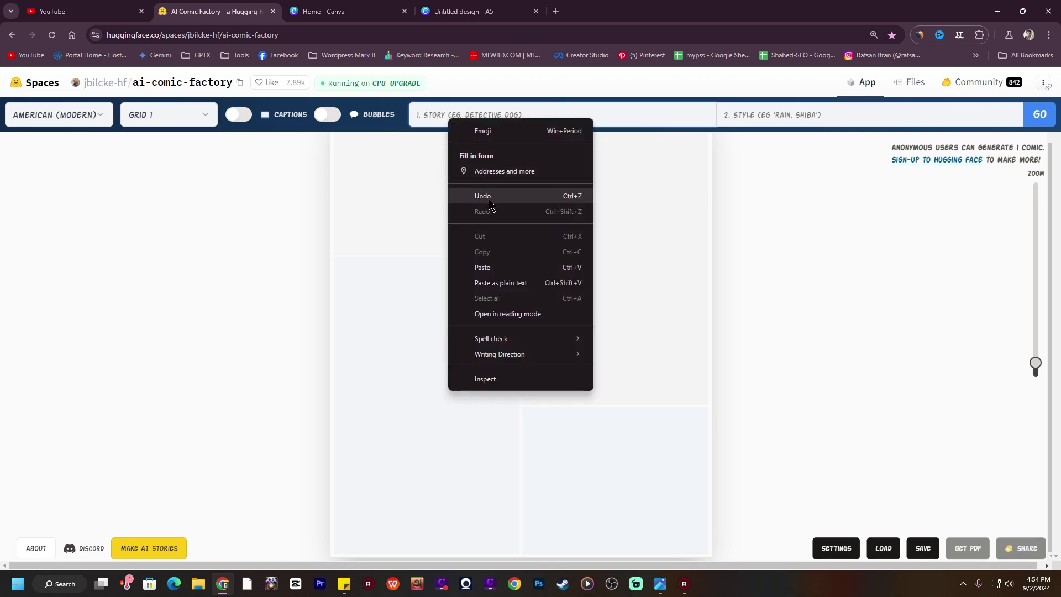
{"action": "left_click", "coordinate": [484, 272]}
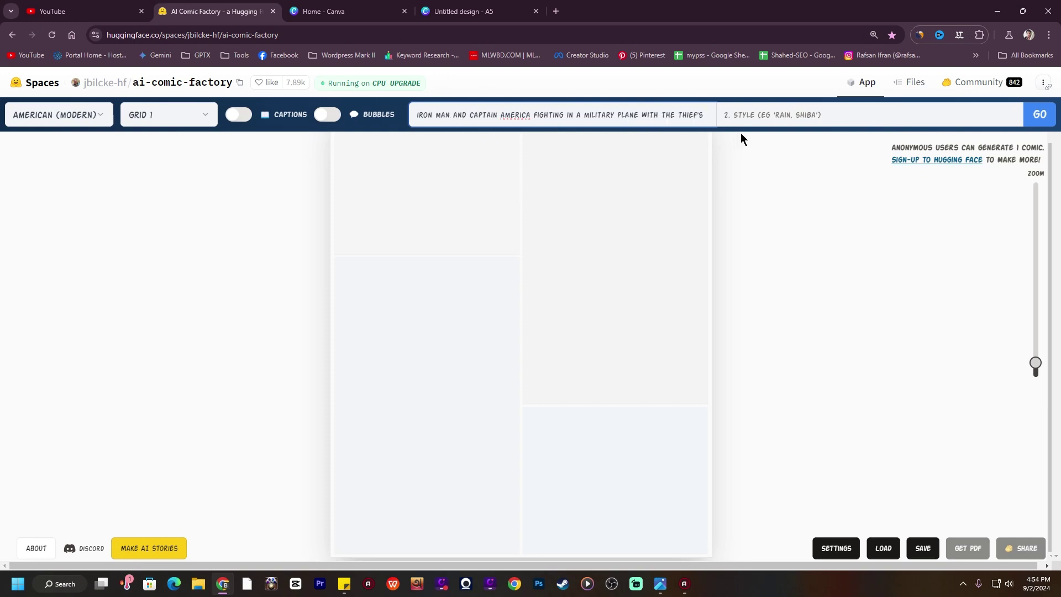
{"action": "left_click", "coordinate": [783, 114]}
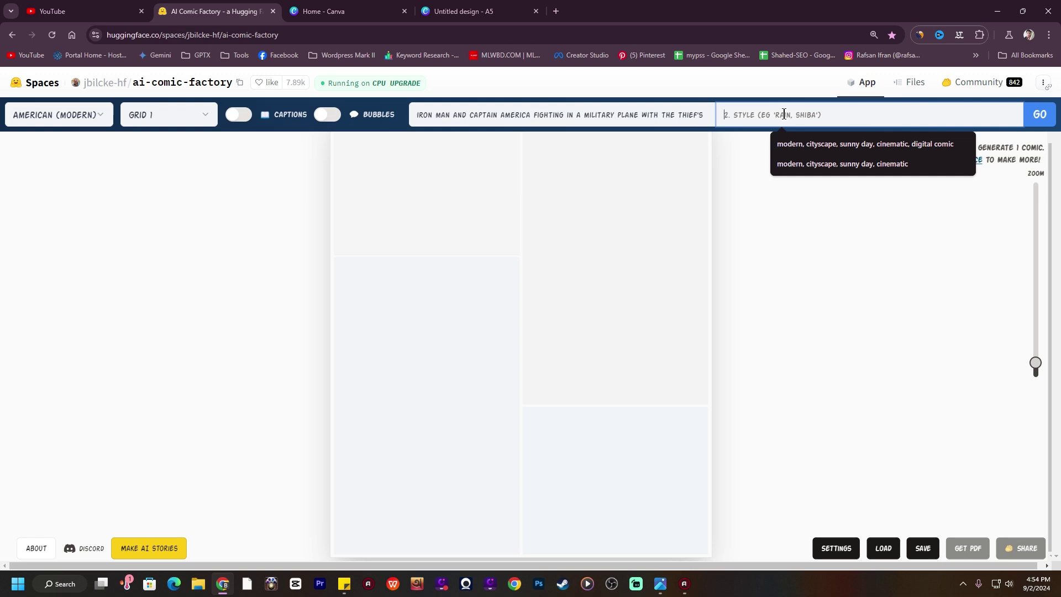
{"action": "left_click", "coordinate": [815, 149]}
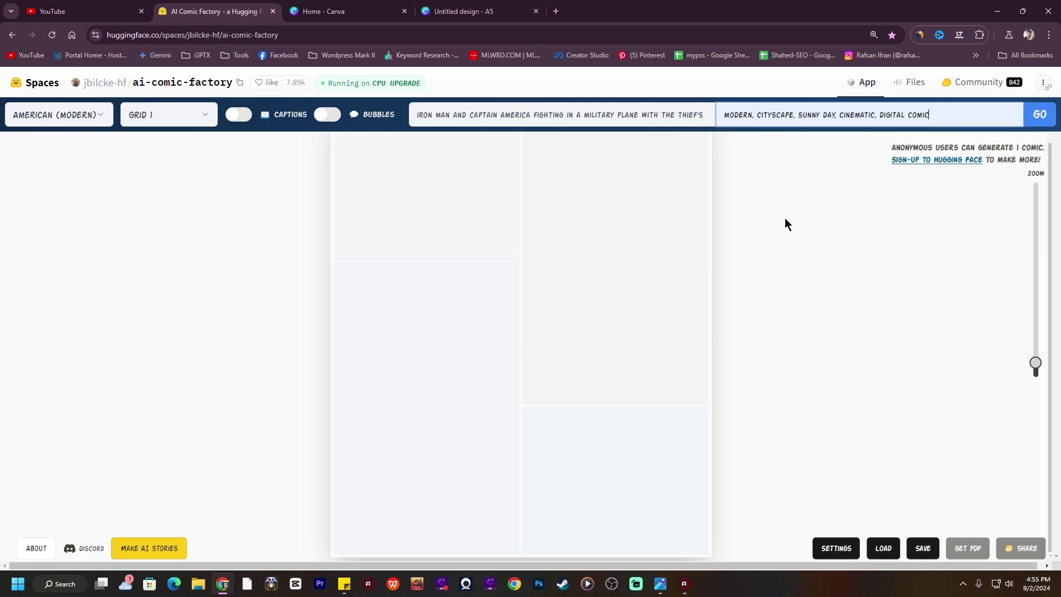
Sign in with the Hugging Face account and generate the comic from the entered story and style prompts
{"action": "left_click", "coordinate": [1041, 116]}
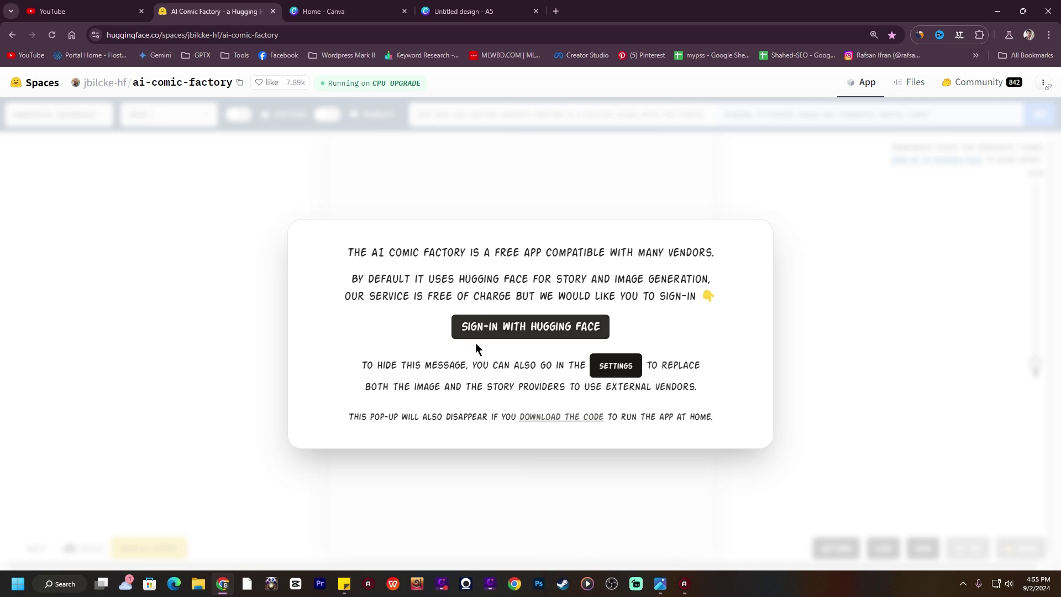
{"action": "left_click", "coordinate": [491, 330]}
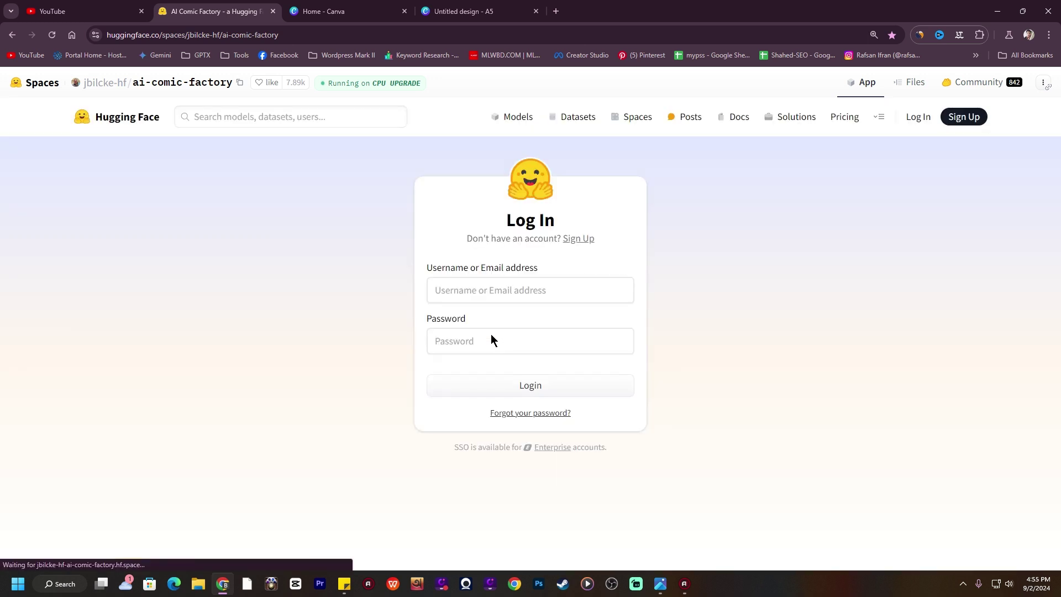
{"action": "left_click", "coordinate": [528, 392]}
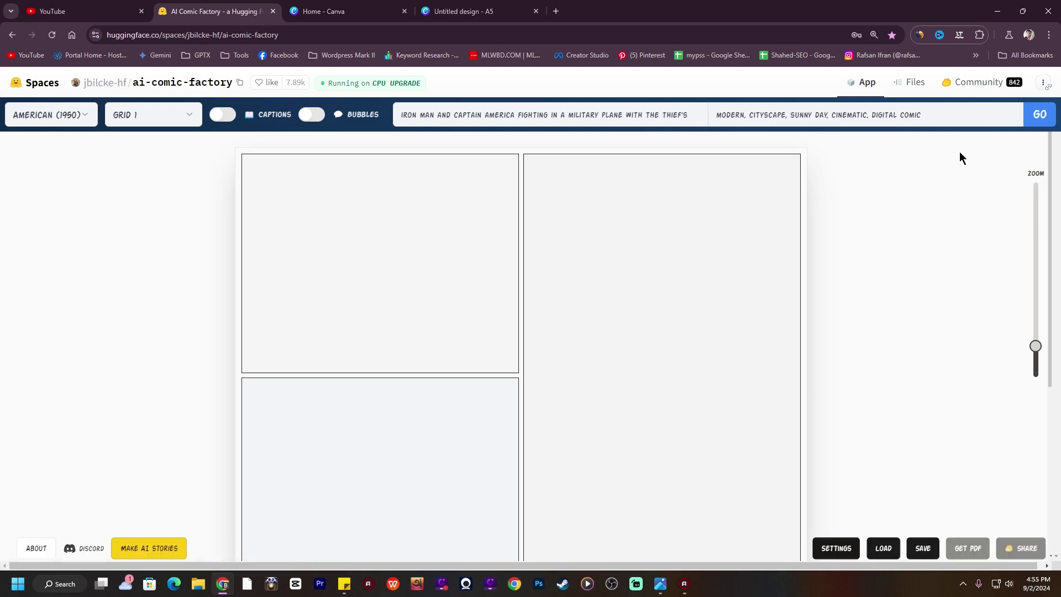
{"action": "left_click", "coordinate": [1040, 117]}
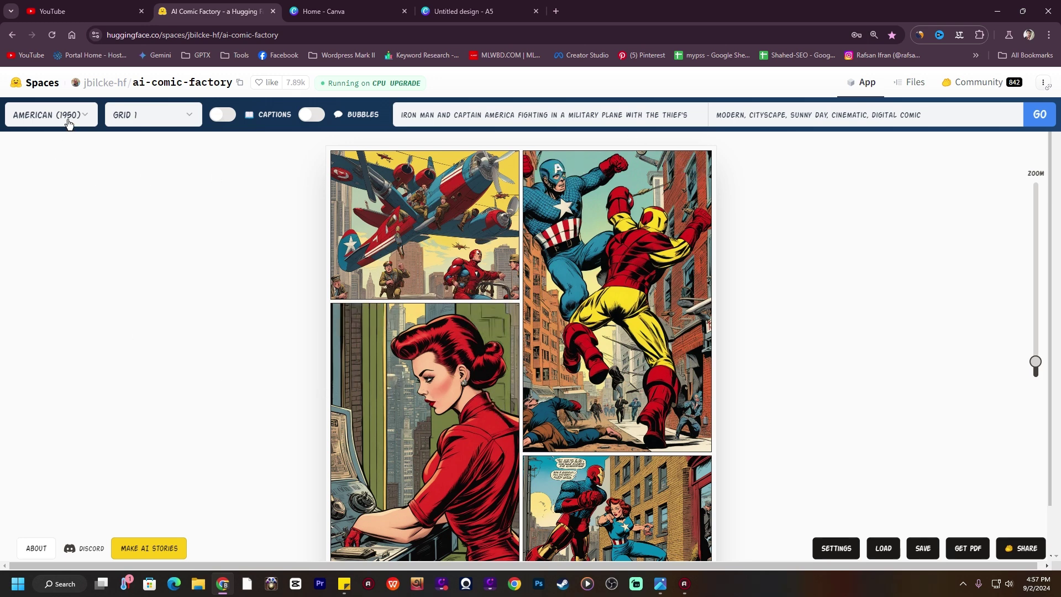
Change the comic style of the generated page from the 1950 look to American (Modern)
{"action": "left_click", "coordinate": [51, 125]}
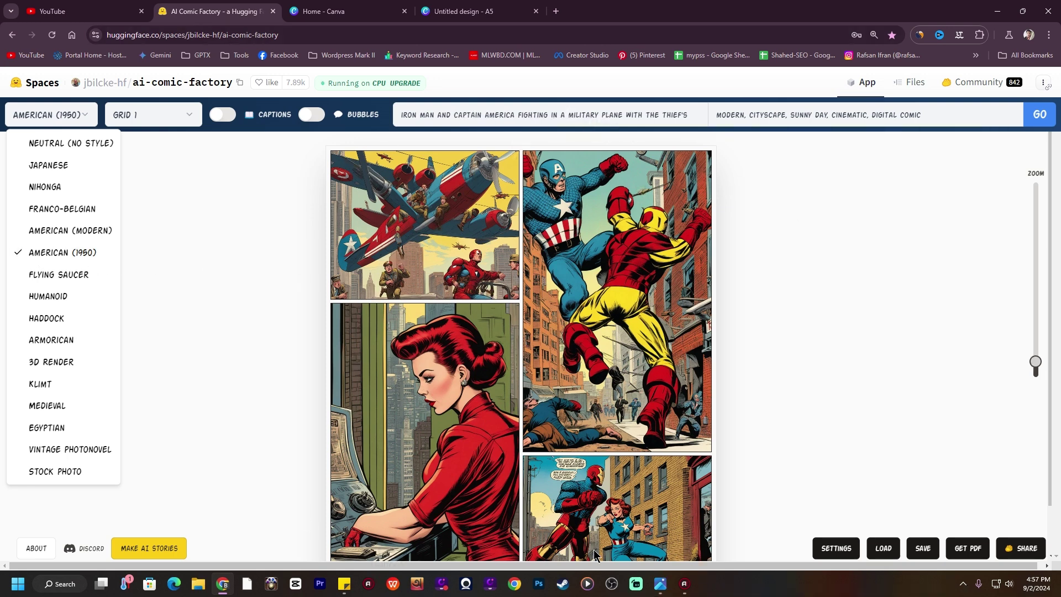
{"action": "left_click", "coordinate": [48, 232]}
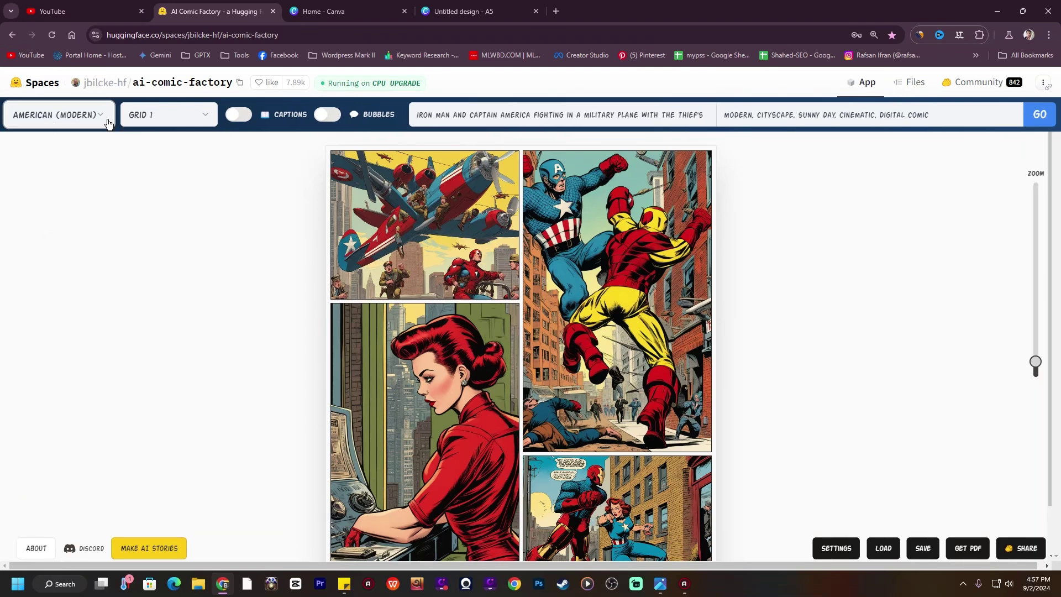
Regenerate the comic page in the American (Modern) style and turn on captions and speech bubbles
{"action": "left_click", "coordinate": [1038, 113]}
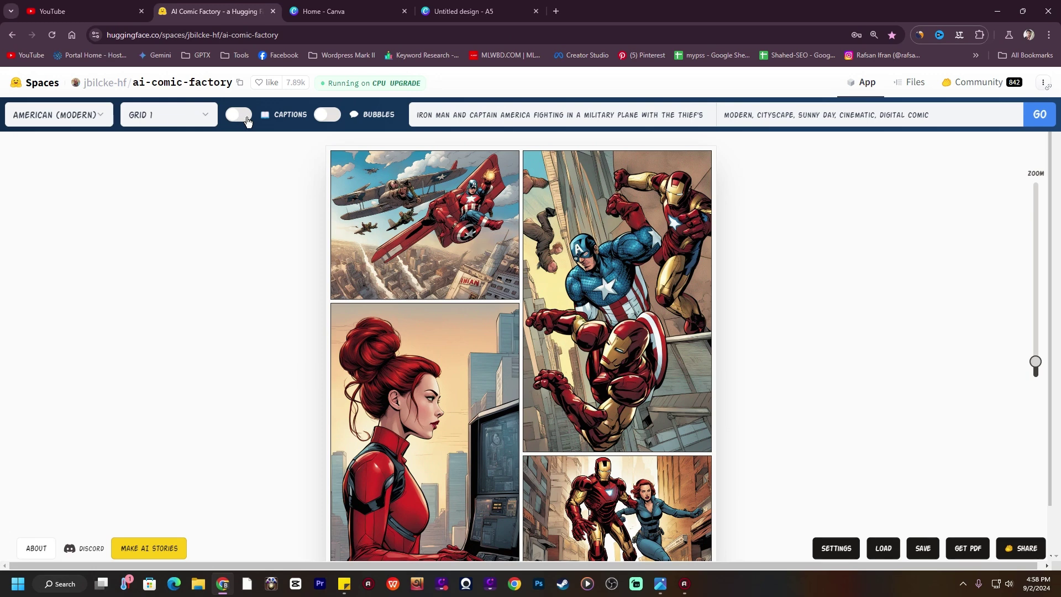
{"action": "left_click", "coordinate": [245, 118]}
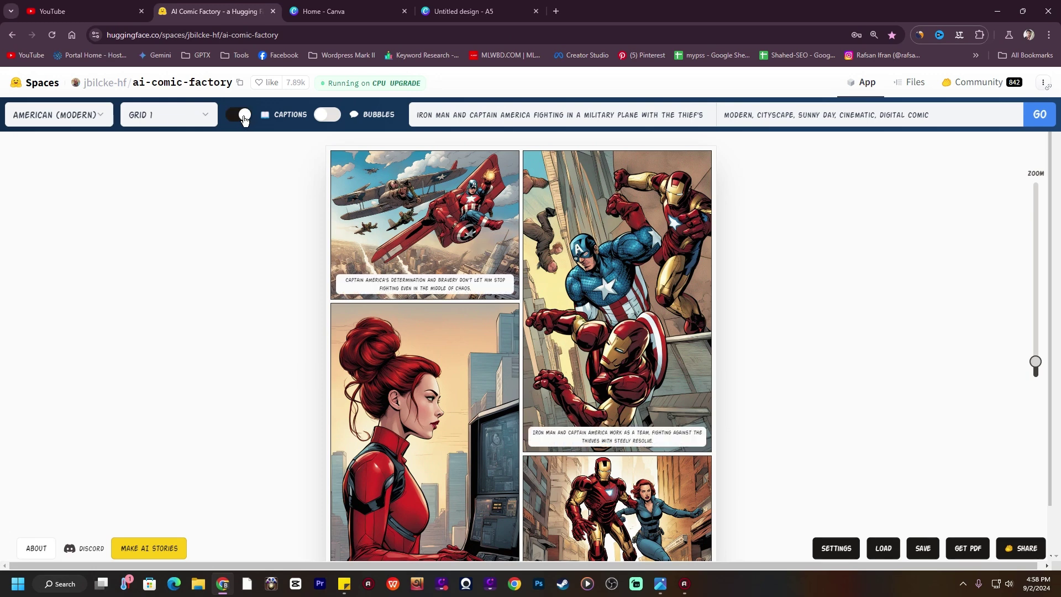
{"action": "left_click", "coordinate": [243, 116]}
{"action": "left_click", "coordinate": [243, 116]}
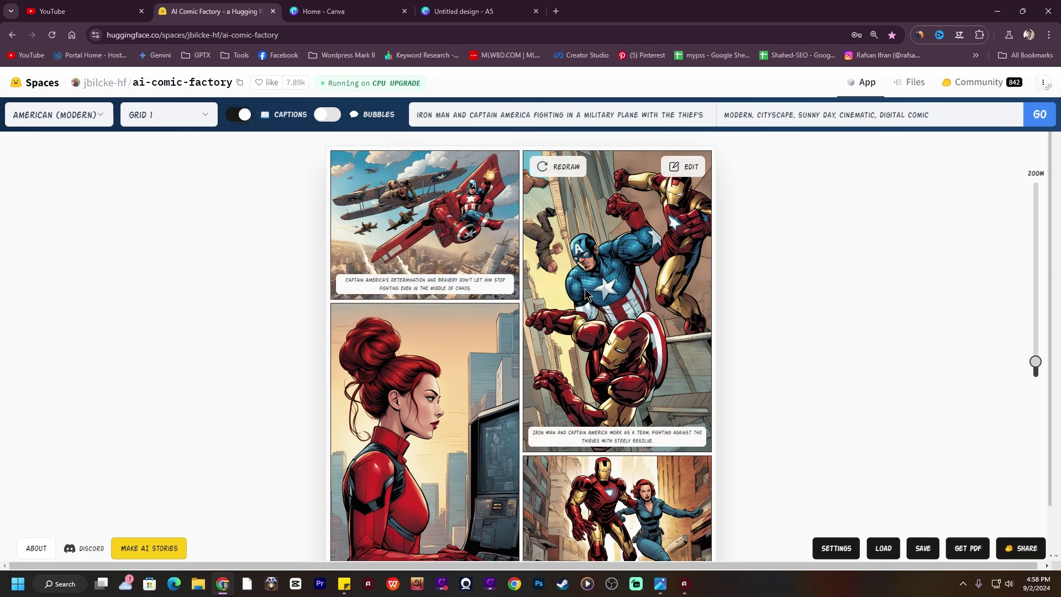
{"action": "scroll", "coordinate": [430, 552], "scroll_direction": "down", "scroll_amount": 1}
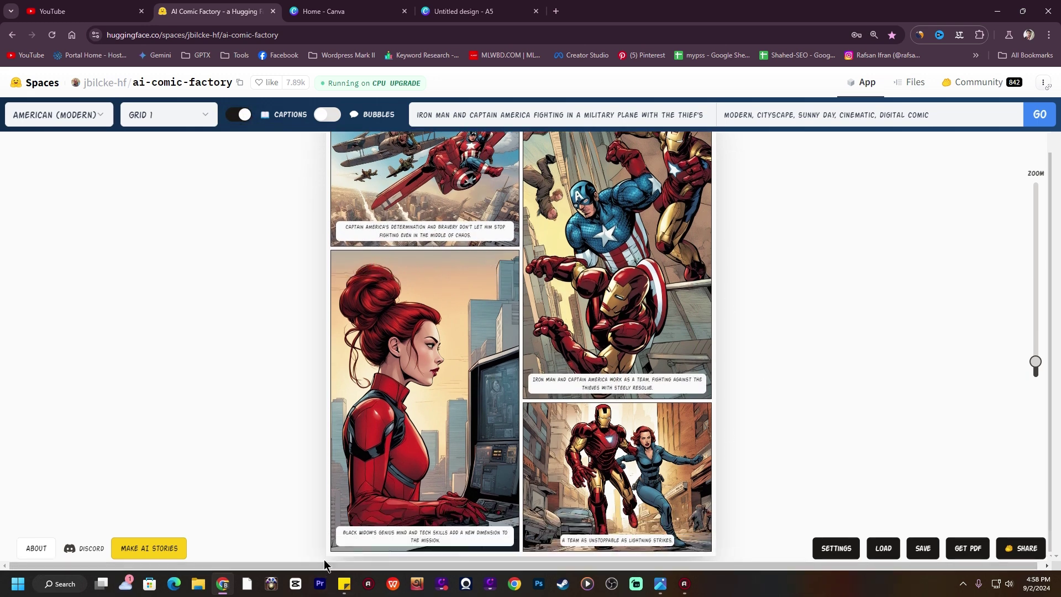
{"action": "scroll", "coordinate": [420, 387], "scroll_direction": "up", "scroll_amount": 1}
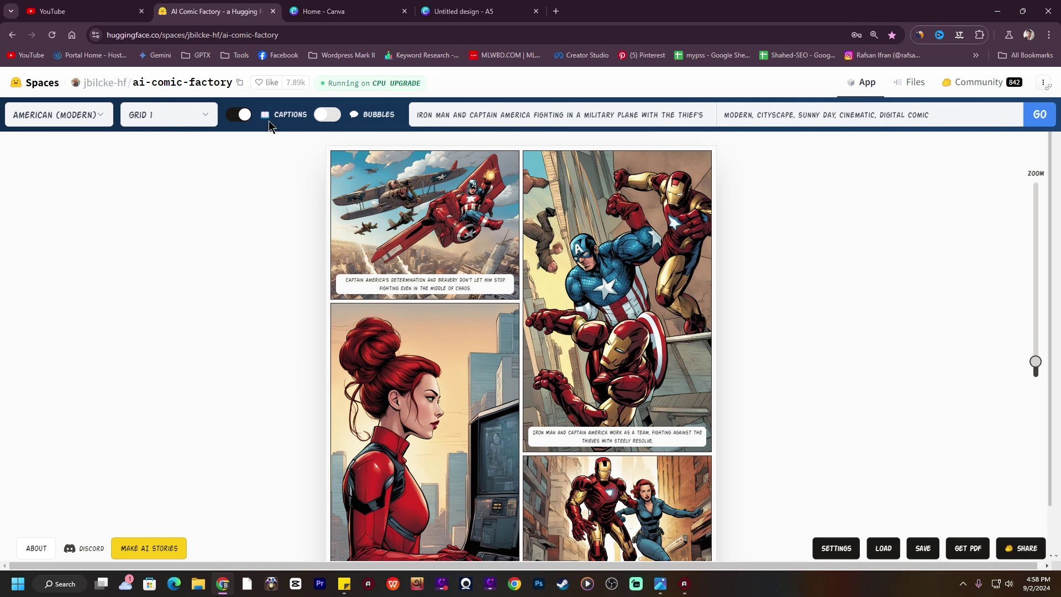
{"action": "left_click", "coordinate": [331, 115]}
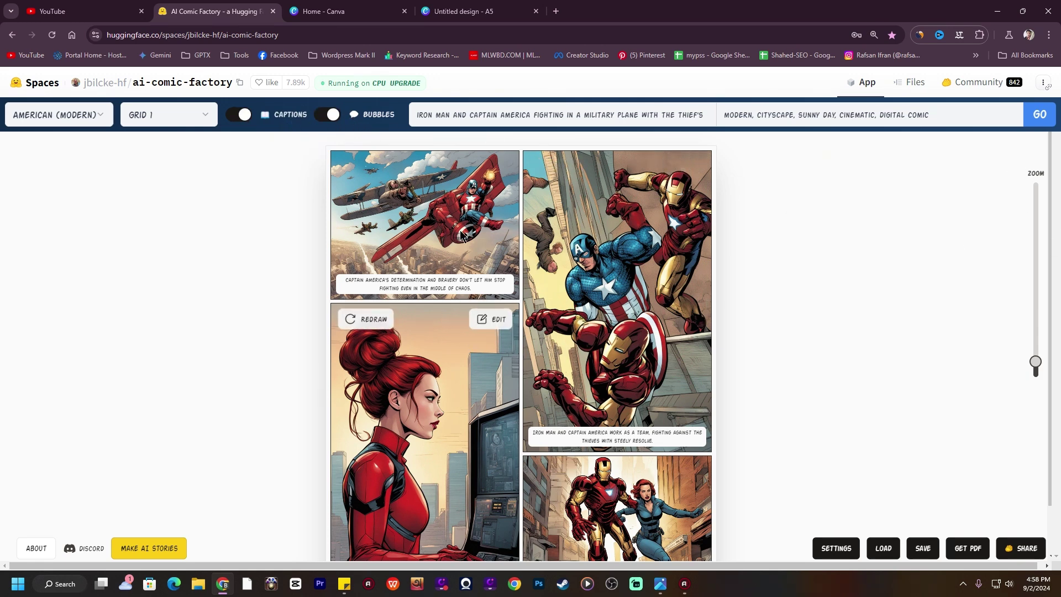
{"action": "mouse_move", "coordinate": [436, 158]}
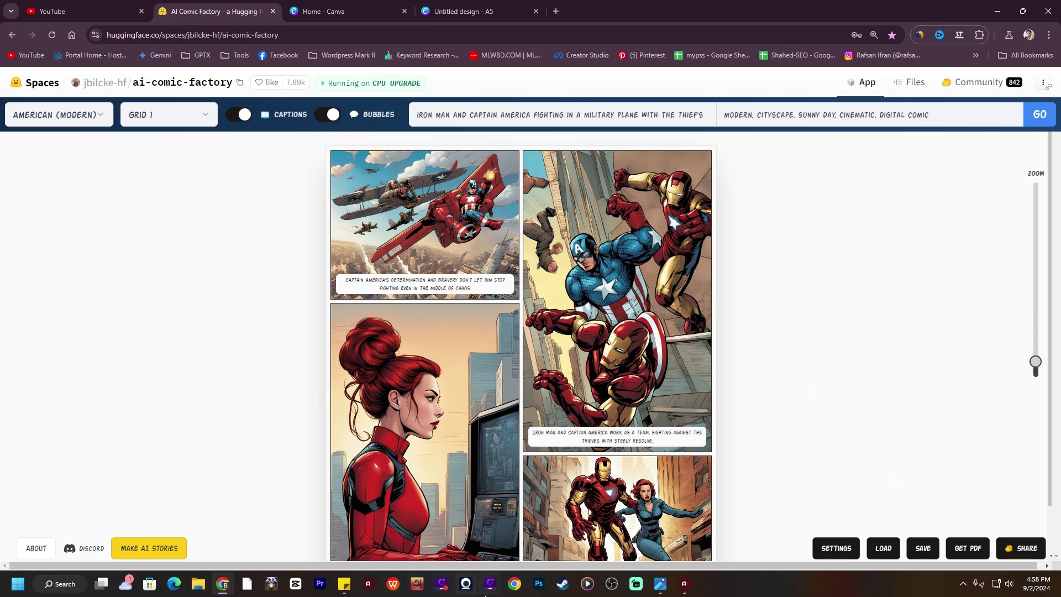
Export the comic page as a portrait PDF to the Desktop under the suggested file name
{"action": "left_click", "coordinate": [968, 548]}
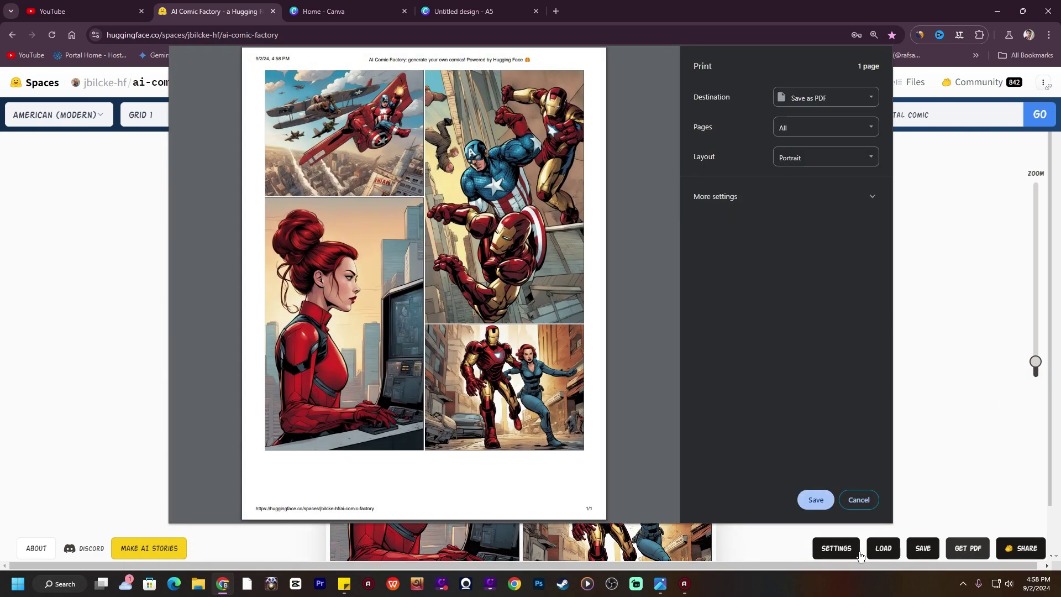
{"action": "left_click", "coordinate": [816, 500]}
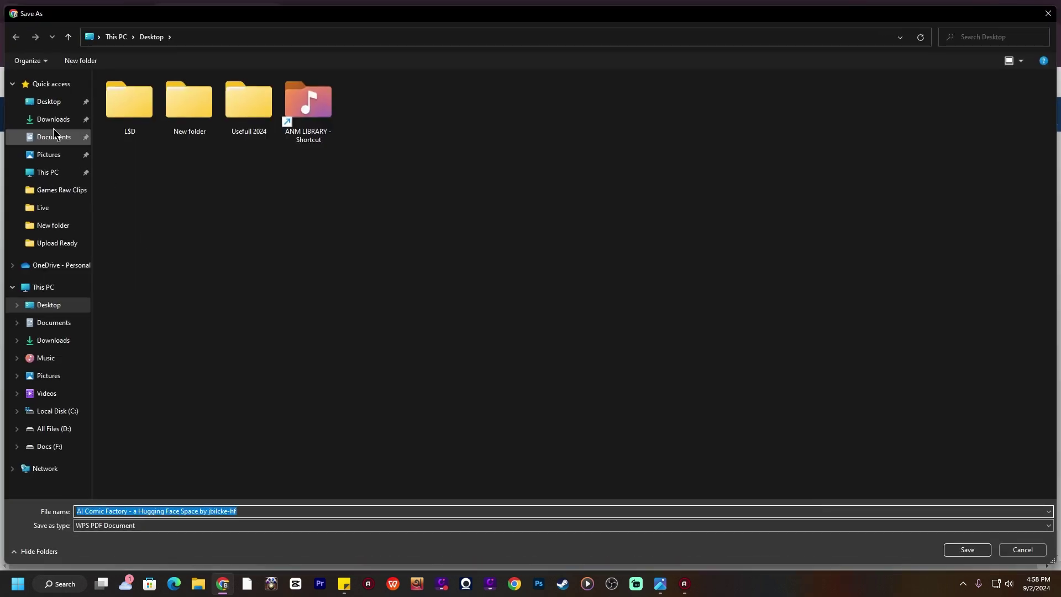
{"action": "left_click", "coordinate": [48, 103]}
{"action": "left_click", "coordinate": [977, 552]}
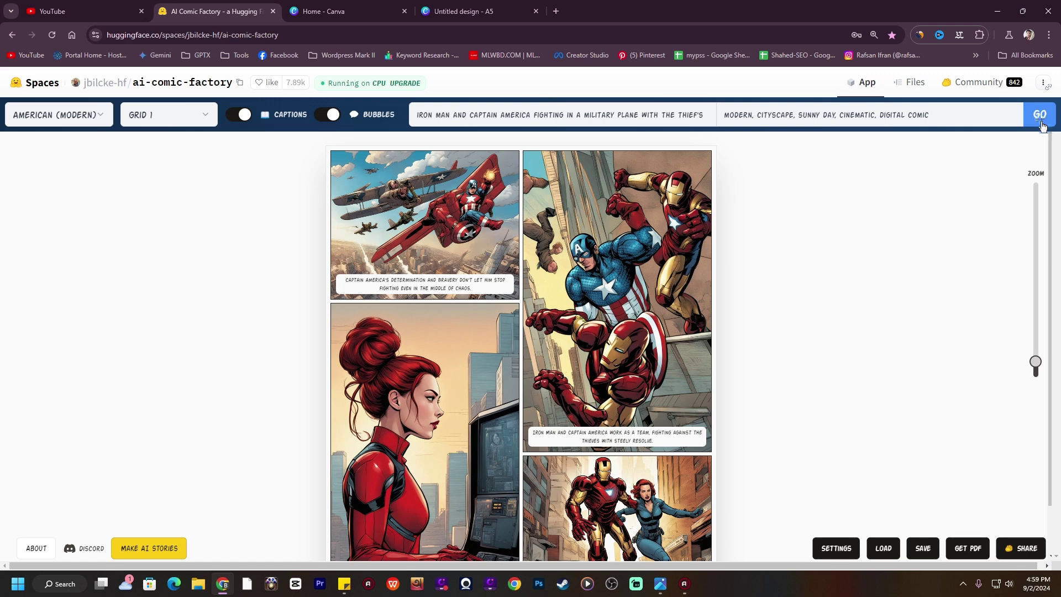
Add "action" to the end of the style prompt and regenerate the comic page
{"action": "left_click", "coordinate": [934, 116]}
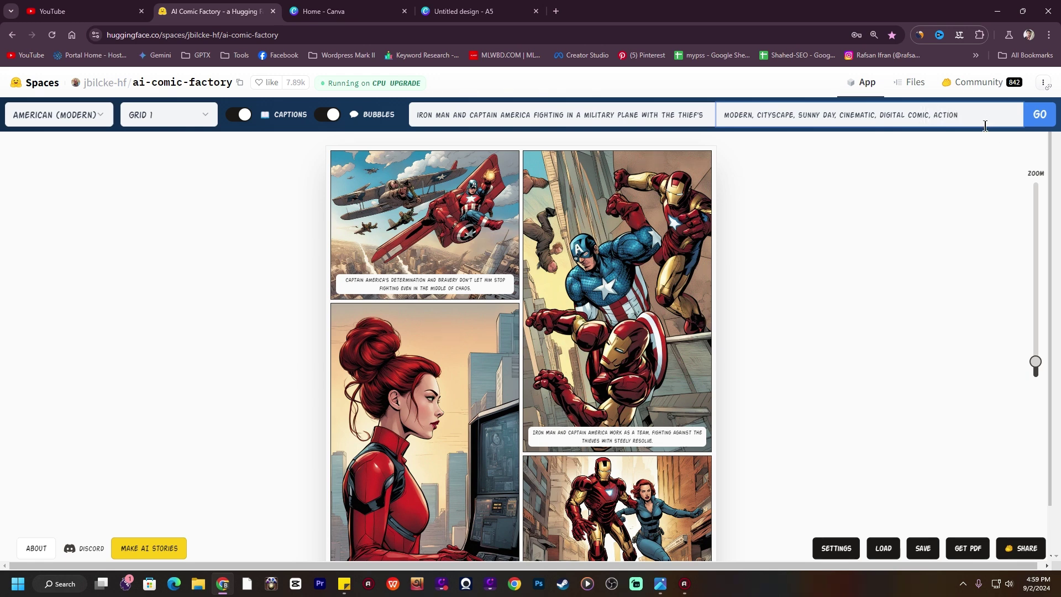
{"action": "left_click", "coordinate": [1040, 115]}
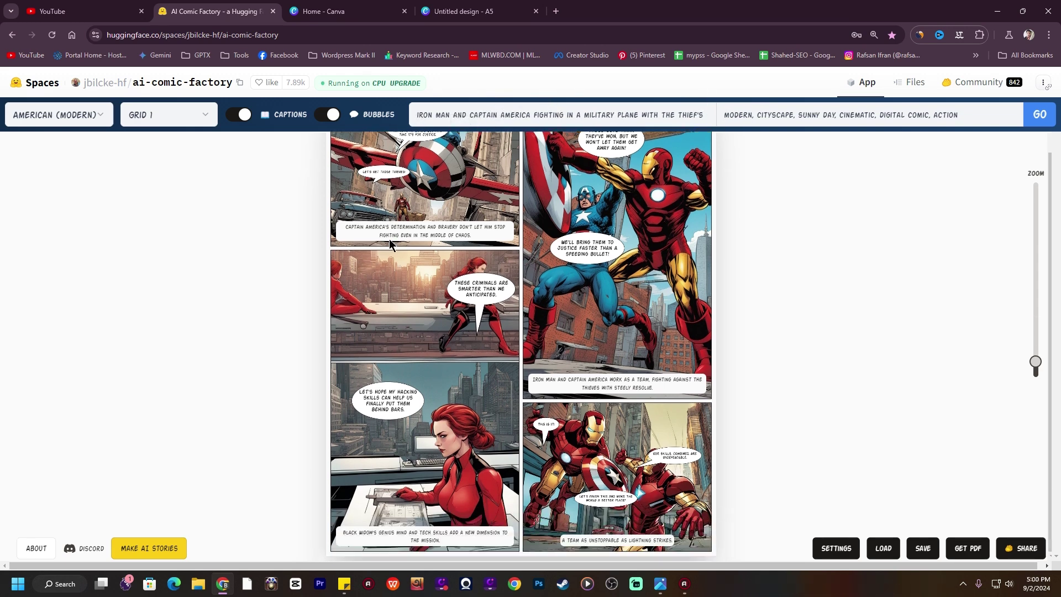
Examine the artwork, captions and speech bubbles in every panel of the regenerated page at a larger size
{"action": "left_click_drag", "start_coordinate": [1039, 364], "coordinate": [1044, 331]}
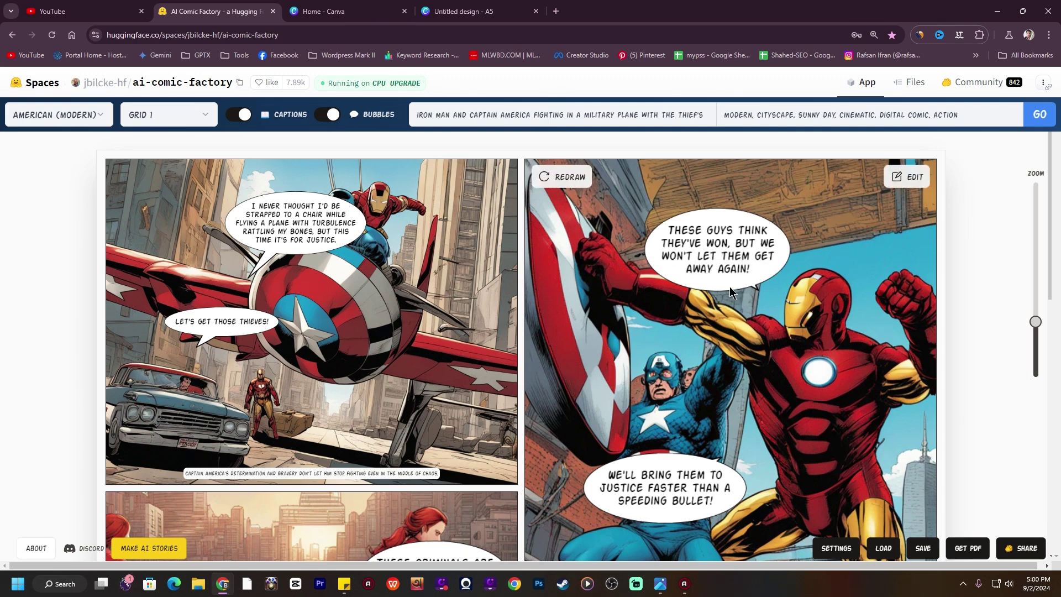
{"action": "scroll", "coordinate": [722, 280], "scroll_direction": "down", "scroll_amount": 3}
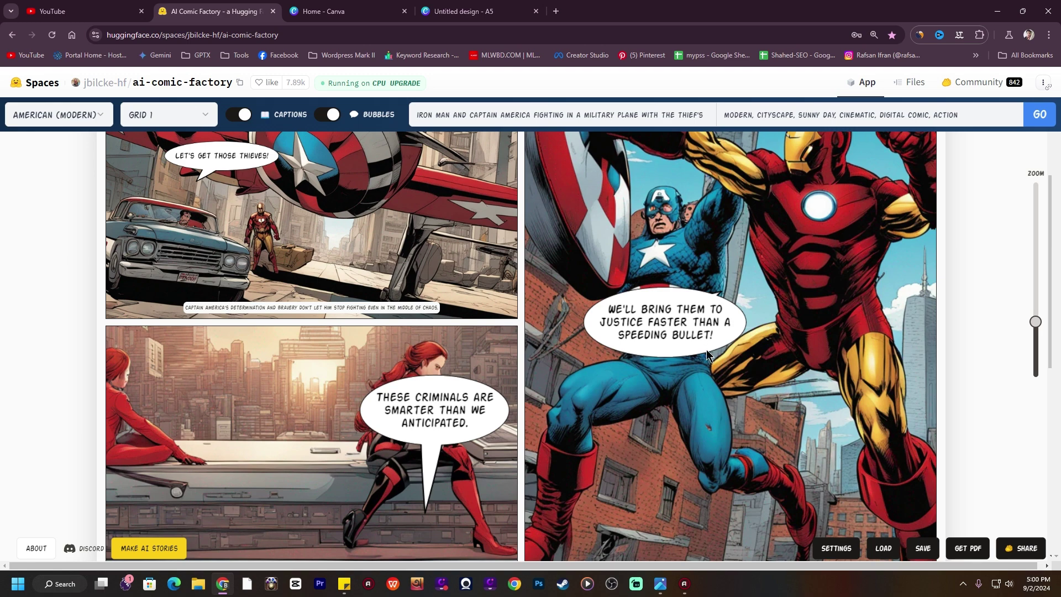
{"action": "left_click_drag", "start_coordinate": [1035, 321], "coordinate": [1035, 354]}
{"action": "scroll", "coordinate": [562, 353], "scroll_direction": "up", "scroll_amount": 3}
{"action": "scroll", "coordinate": [567, 339], "scroll_direction": "down", "scroll_amount": 3}
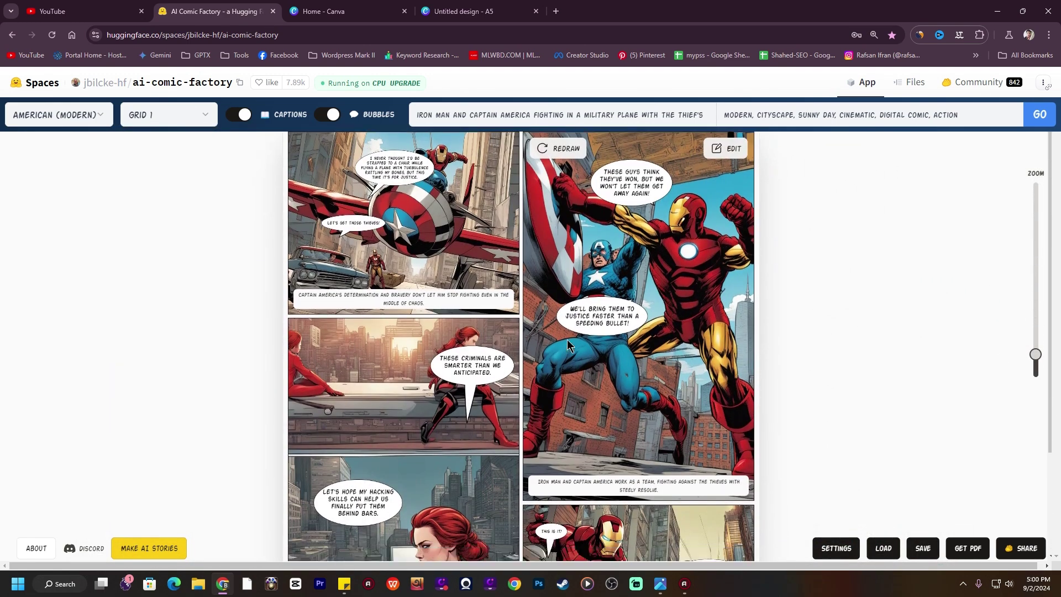
{"action": "scroll", "coordinate": [617, 337], "scroll_direction": "up", "scroll_amount": 3}
{"action": "scroll", "coordinate": [559, 276], "scroll_direction": "down", "scroll_amount": 3}
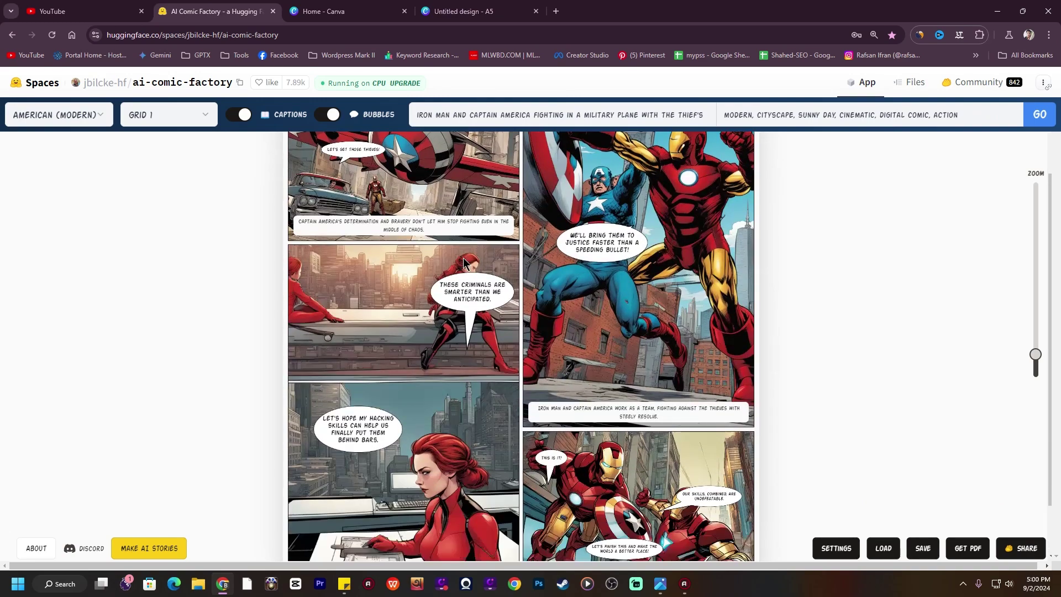
{"action": "scroll", "coordinate": [432, 243], "scroll_direction": "up", "scroll_amount": 3}
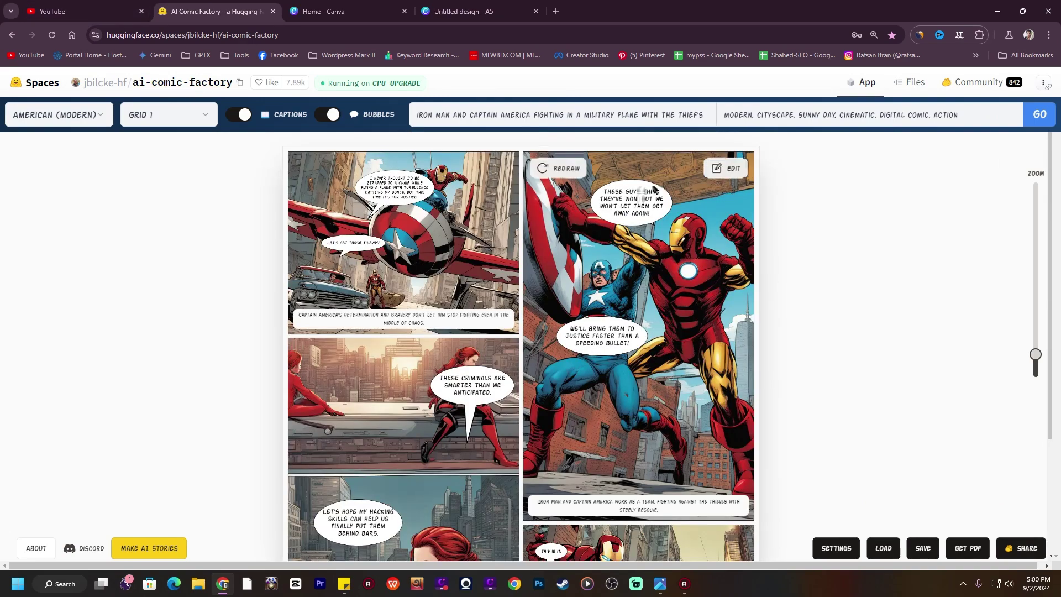
{"action": "scroll", "coordinate": [571, 282], "scroll_direction": "down", "scroll_amount": 2}
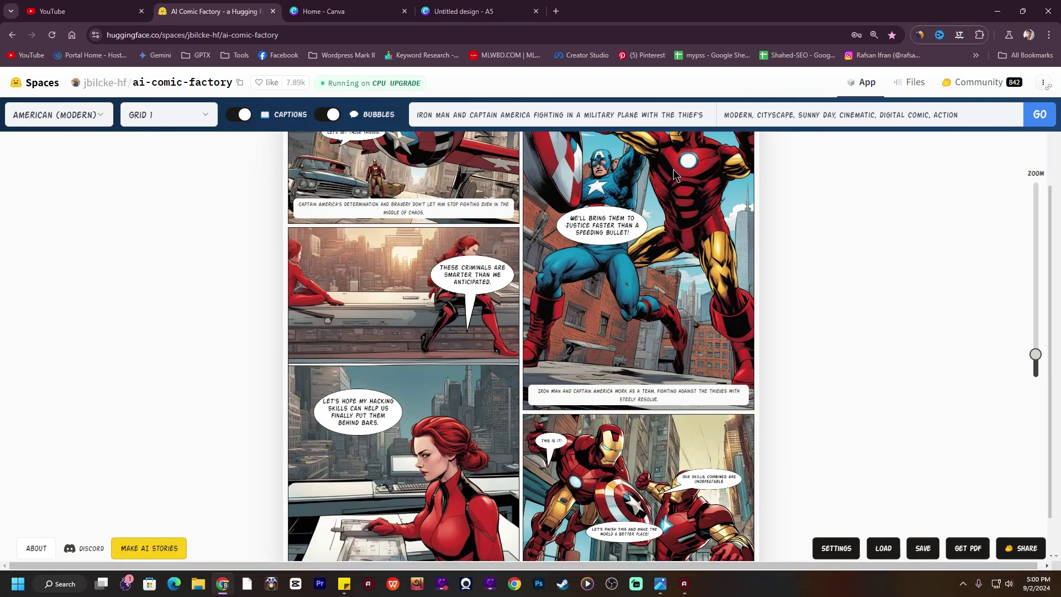
Export the regenerated page as a PDF named "dsadsasda" to the Desktop, without replacing the existing comic PDF
{"action": "left_click", "coordinate": [967, 547]}
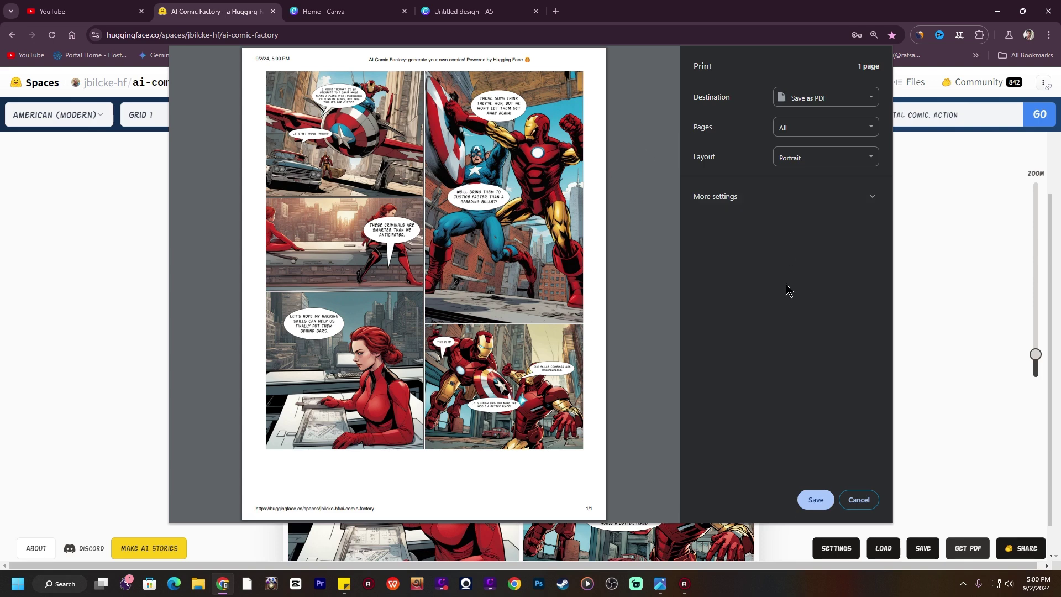
{"action": "left_click", "coordinate": [815, 499]}
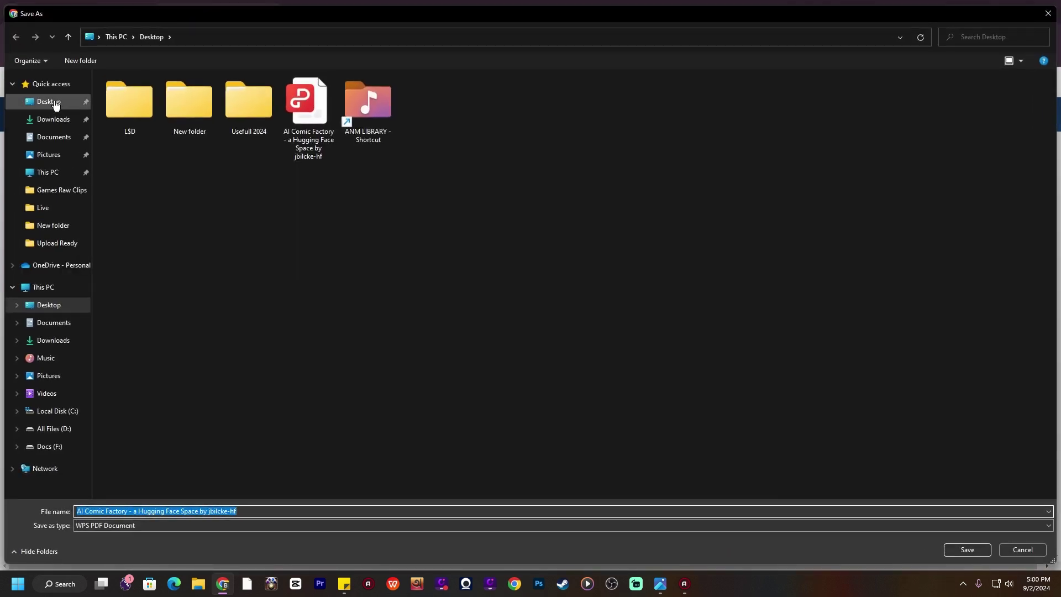
{"action": "left_click", "coordinate": [55, 105]}
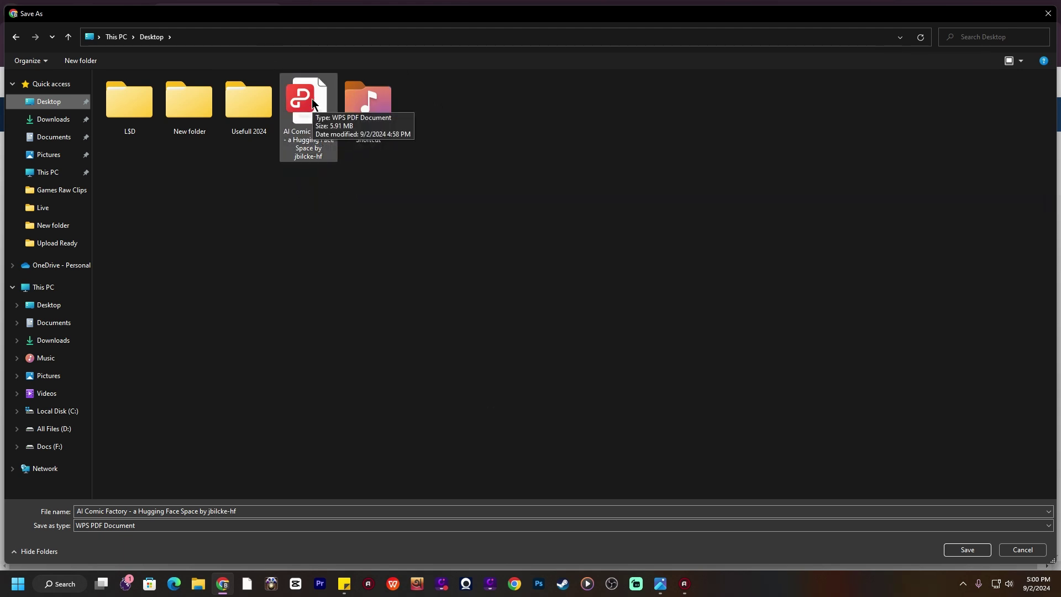
{"action": "left_click", "coordinate": [968, 550]}
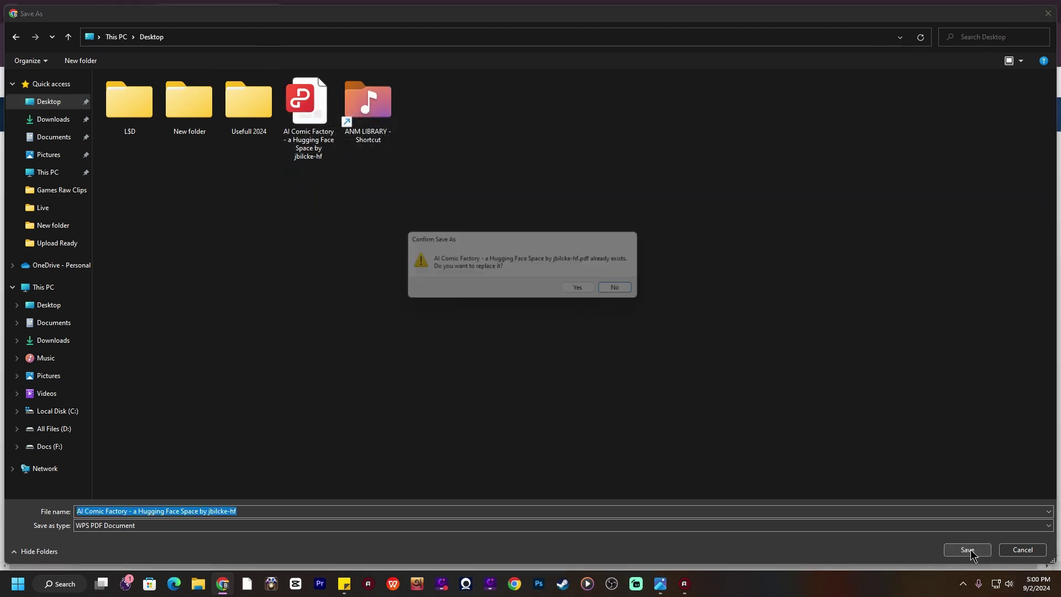
{"action": "left_click", "coordinate": [627, 290]}
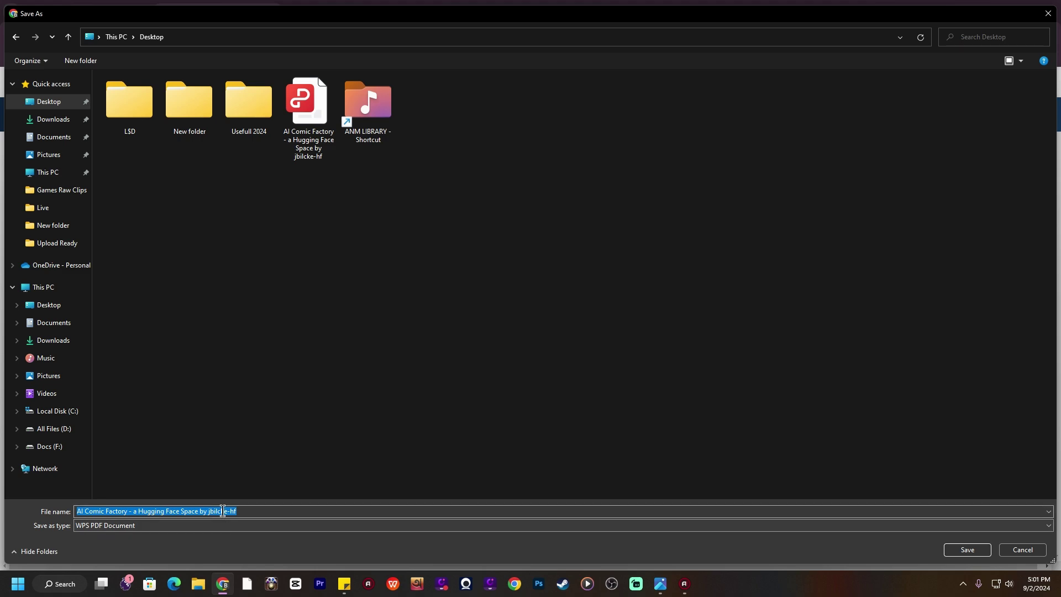
{"action": "type", "text": "dsadsasda"}
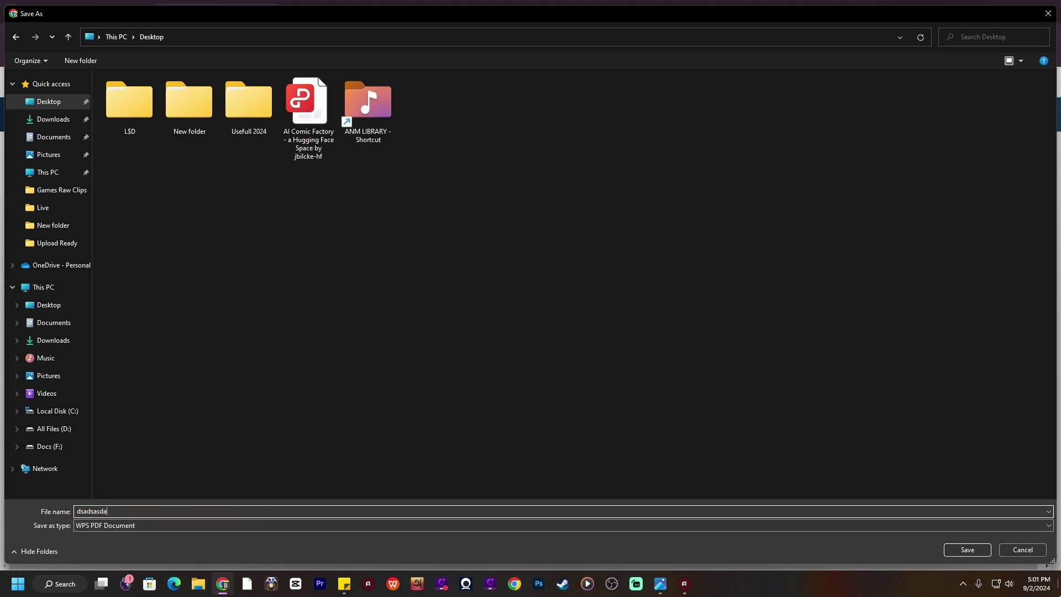
{"action": "left_click", "coordinate": [968, 550]}
Rewrite the story prompt as "Iron Man and Captain America save the hostages and Black Widow help them to save the city"
{"action": "scroll", "coordinate": [639, 370], "scroll_direction": "up", "scroll_amount": 3}
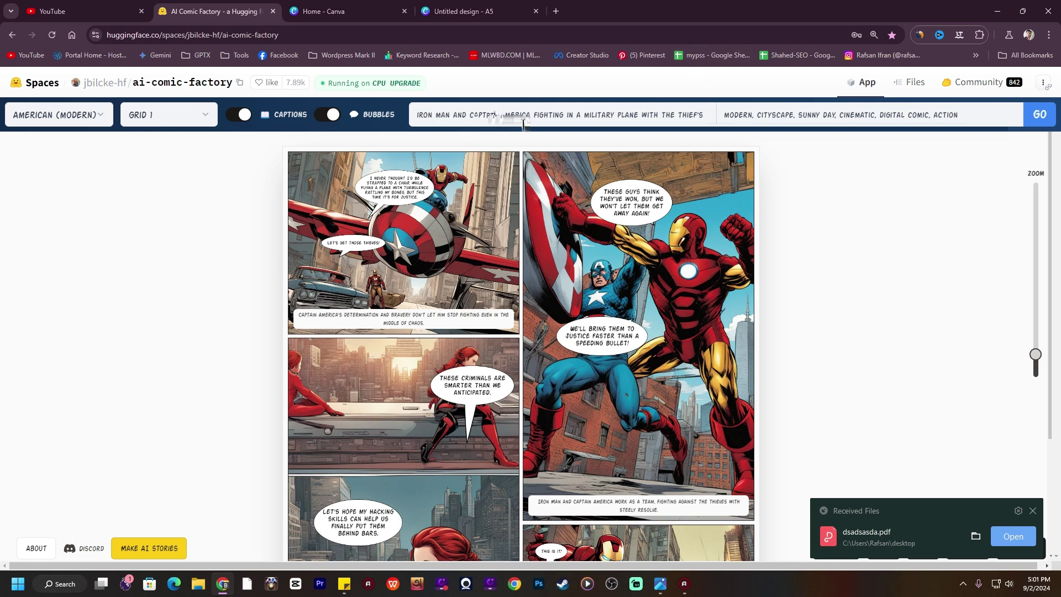
{"action": "left_click_drag", "start_coordinate": [517, 118], "coordinate": [712, 117]}
{"action": "type", "text": "save"}
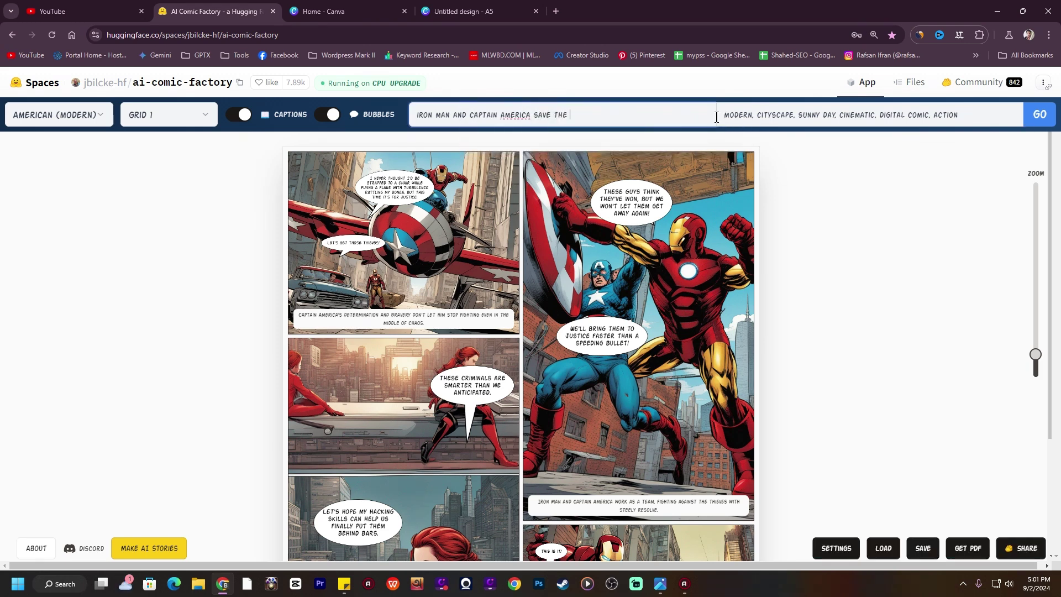
{"action": "type", "text": " the hostages"}
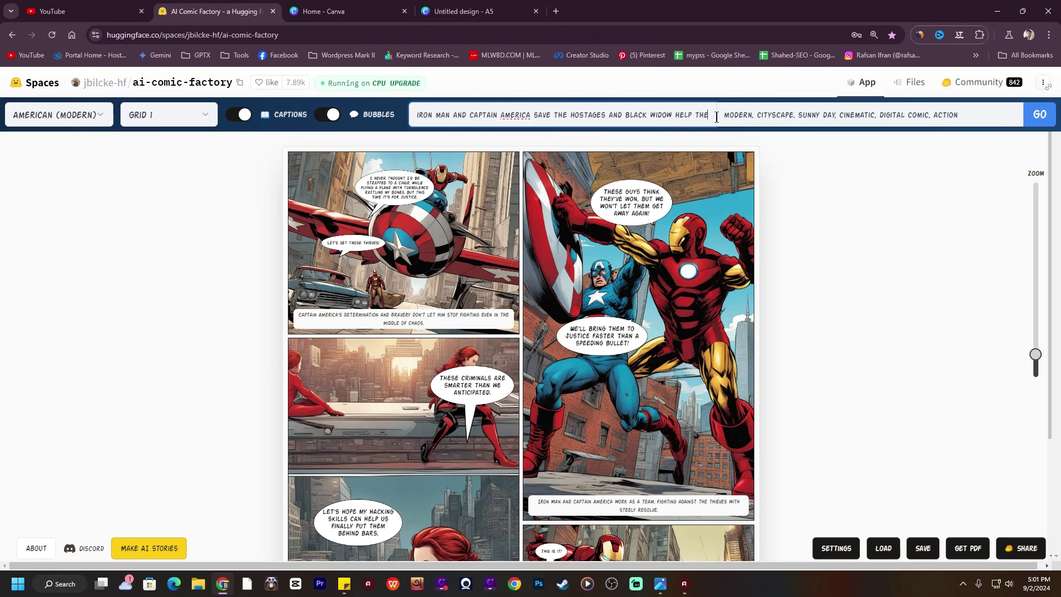
{"action": "type", "text": "m to "}
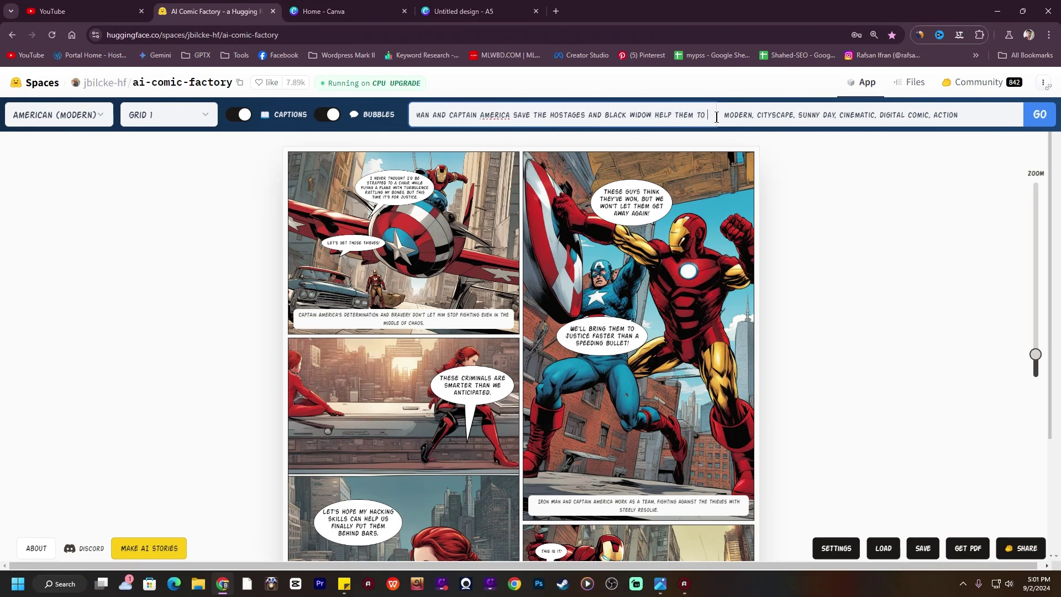
{"action": "type", "text": "save th"}
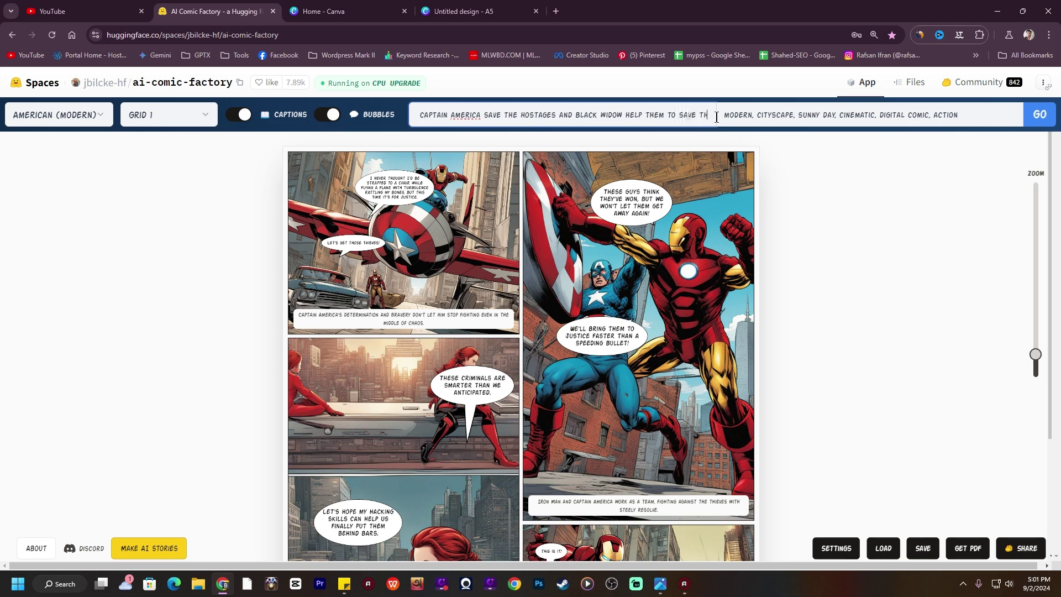
{"action": "type", "text": "e city"}
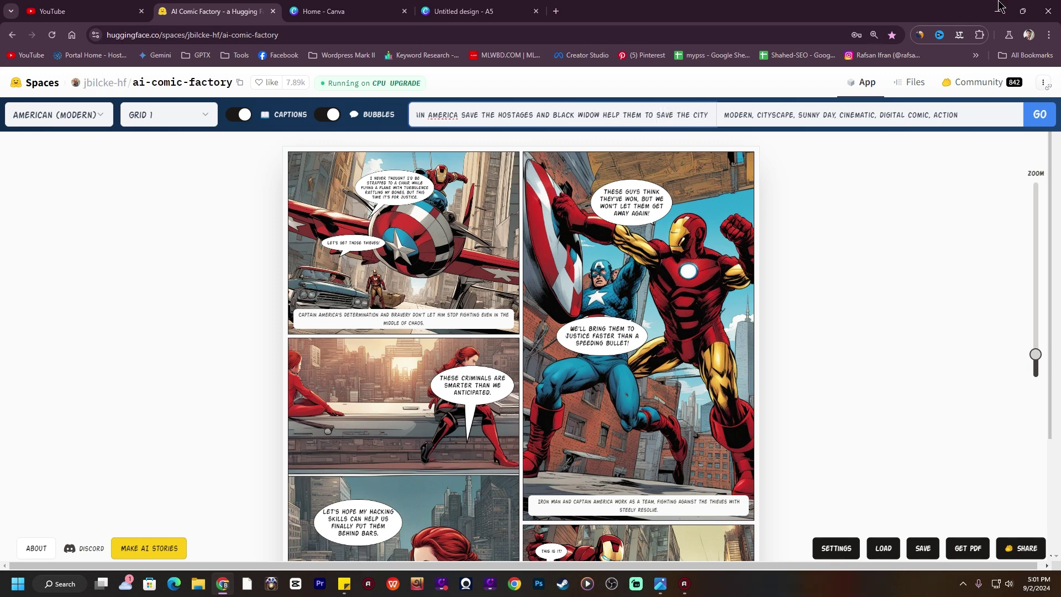
{"action": "left_click_drag", "start_coordinate": [717, 109], "coordinate": [406, 120]}
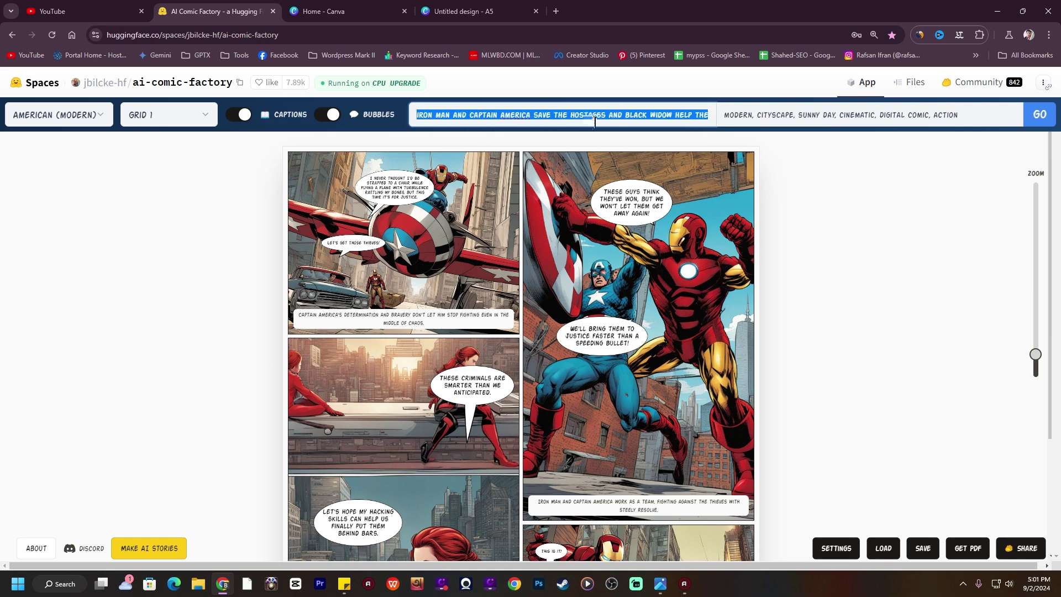
{"action": "left_click_drag", "start_coordinate": [622, 116], "coordinate": [710, 118]}
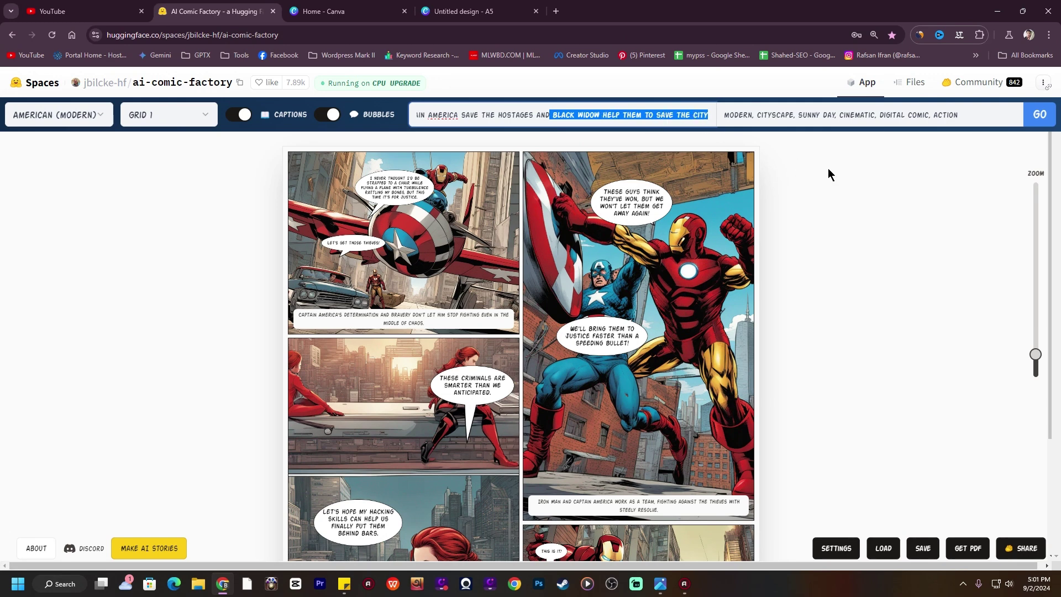
Generate a new comic page from the hostage rescue story with the same style prompt and look over its panels
{"action": "left_click", "coordinate": [971, 117]}
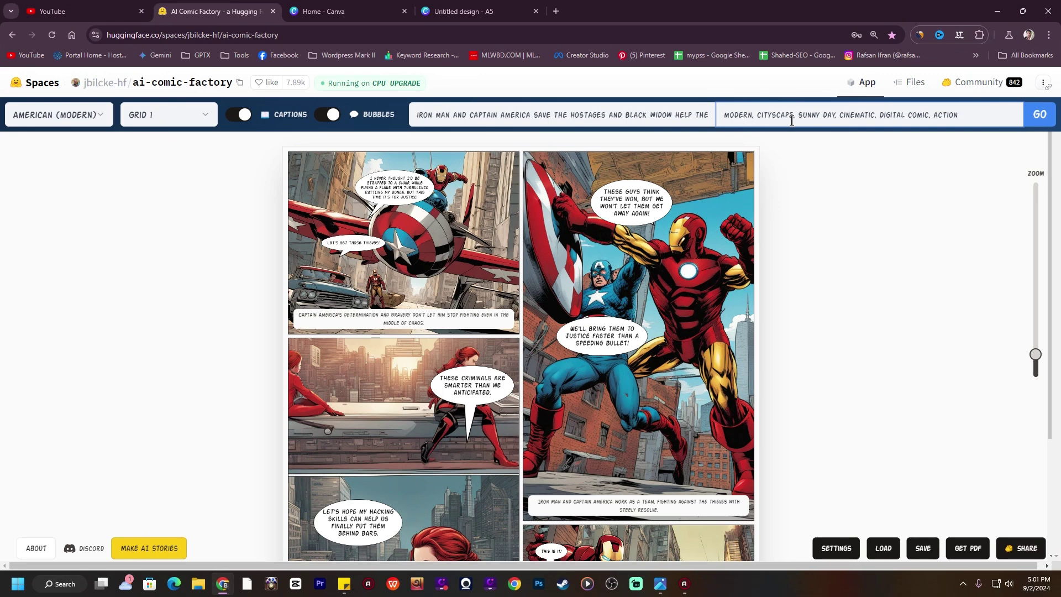
{"action": "left_click", "coordinate": [1044, 119]}
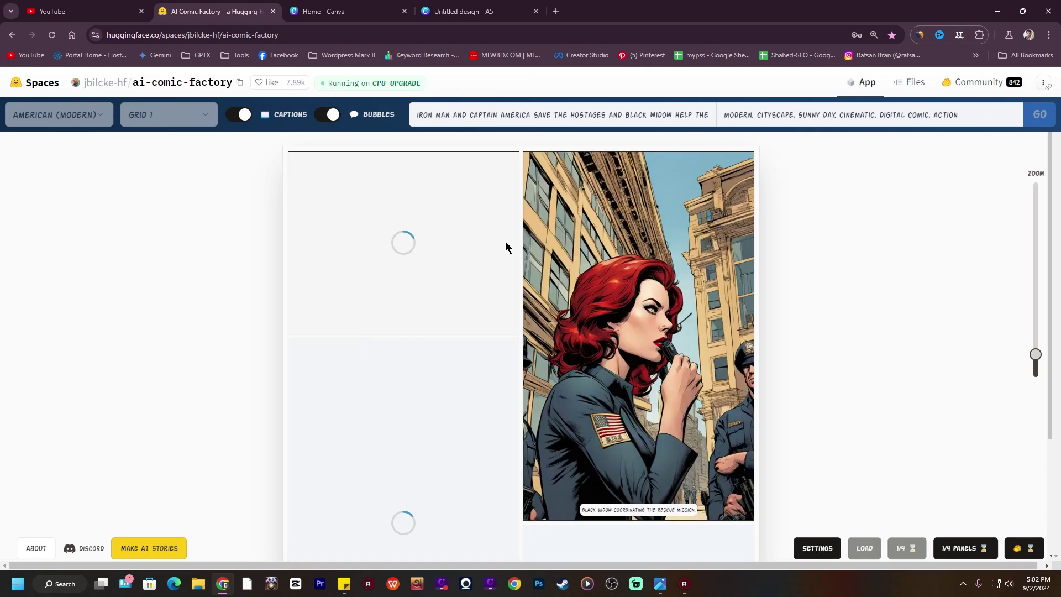
{"action": "scroll", "coordinate": [854, 395], "scroll_direction": "down", "scroll_amount": 2}
{"action": "scroll", "coordinate": [663, 373], "scroll_direction": "down", "scroll_amount": 1}
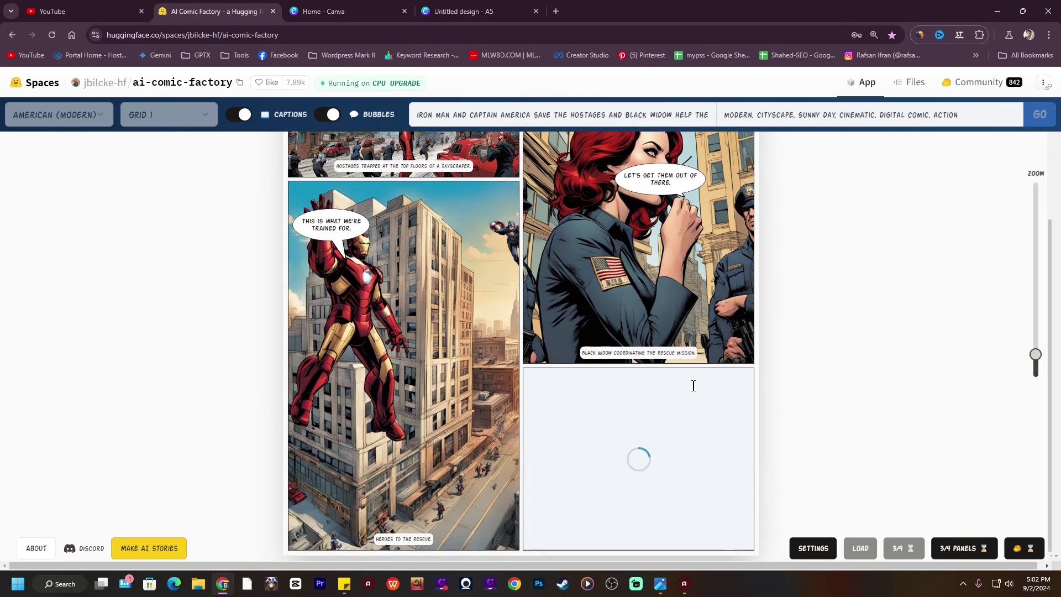
Look over the finished hostage rescue page from its first panel to its last at a reduced size
{"action": "scroll", "coordinate": [685, 384], "scroll_direction": "up", "scroll_amount": 3}
{"action": "scroll", "coordinate": [695, 390], "scroll_direction": "down", "scroll_amount": 3}
{"action": "left_click_drag", "start_coordinate": [1036, 357], "coordinate": [1035, 362]}
{"action": "scroll", "coordinate": [395, 314], "scroll_direction": "up", "scroll_amount": 1}
{"action": "scroll", "coordinate": [298, 345], "scroll_direction": "down", "scroll_amount": 1}
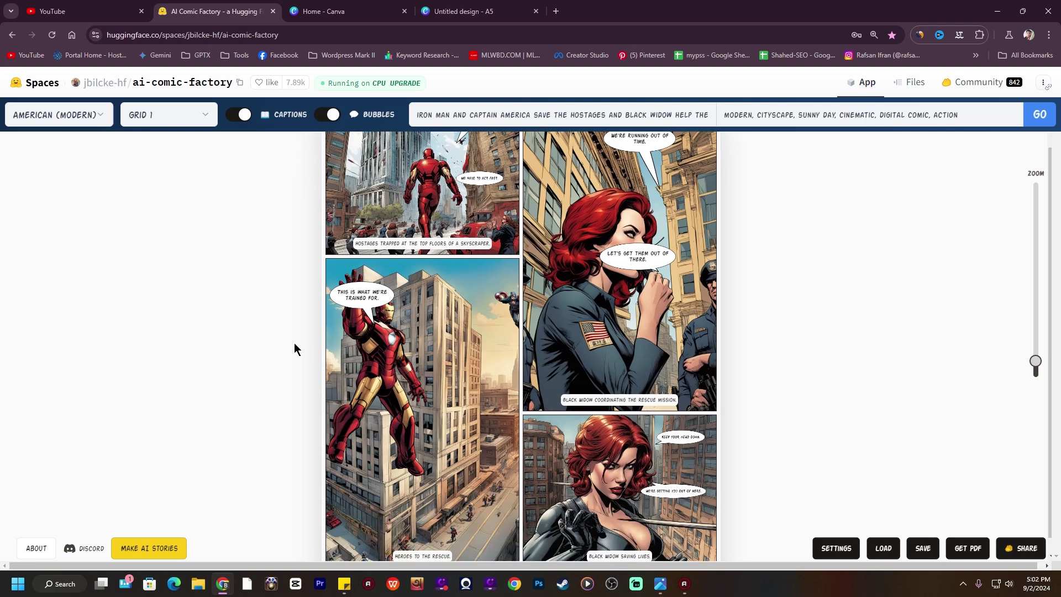
{"action": "scroll", "coordinate": [305, 338], "scroll_direction": "up", "scroll_amount": 1}
{"action": "scroll", "coordinate": [309, 339], "scroll_direction": "down", "scroll_amount": 1}
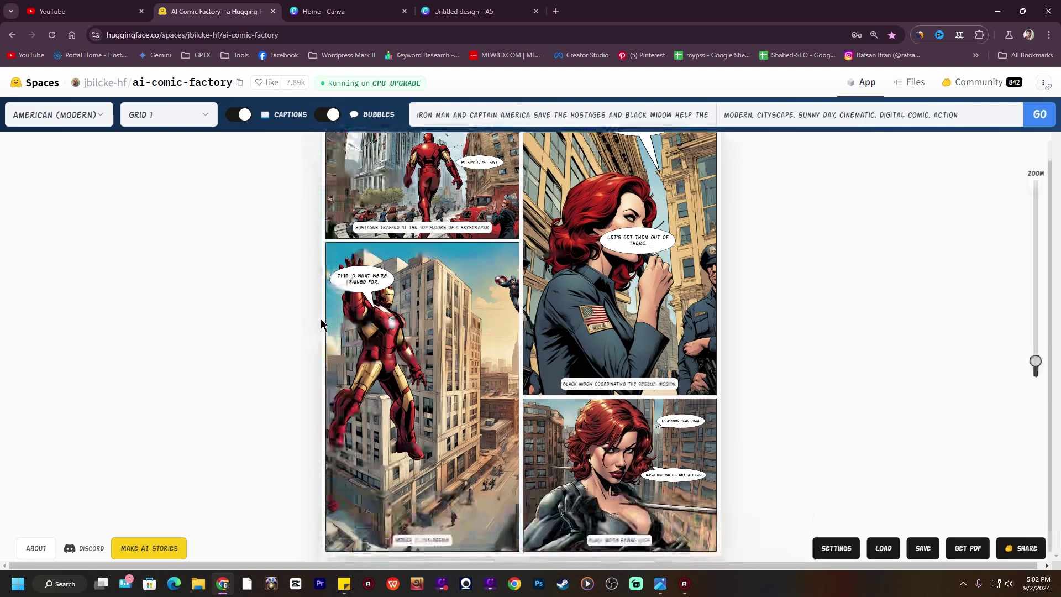
{"action": "scroll", "coordinate": [321, 326], "scroll_direction": "up", "scroll_amount": 1}
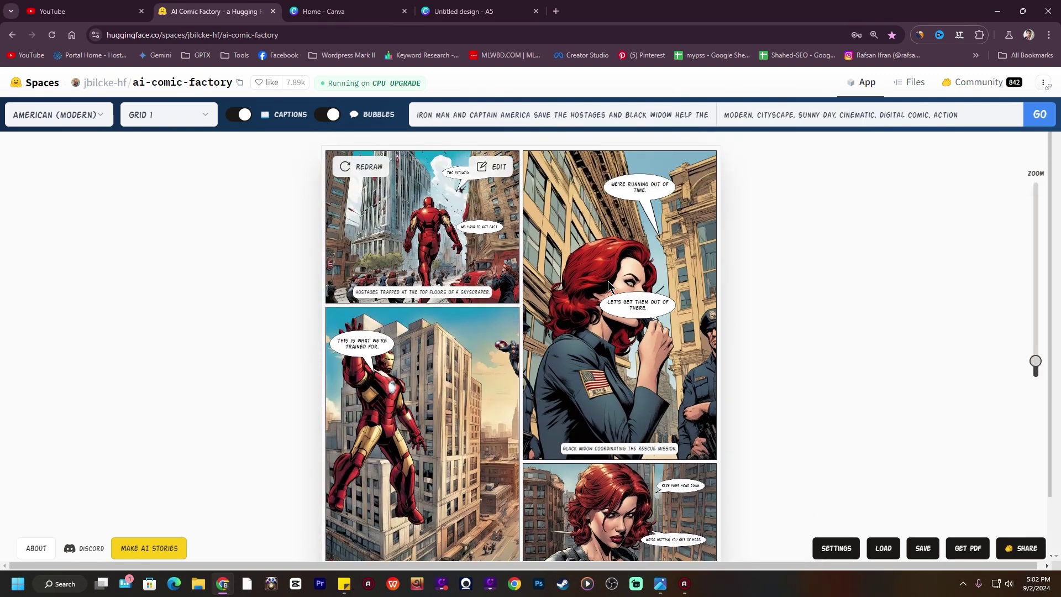
Enlarge the hostage rescue page and examine the artwork, captions and speech bubbles in each of its four panels
{"action": "left_click_drag", "start_coordinate": [1035, 363], "coordinate": [1038, 352]}
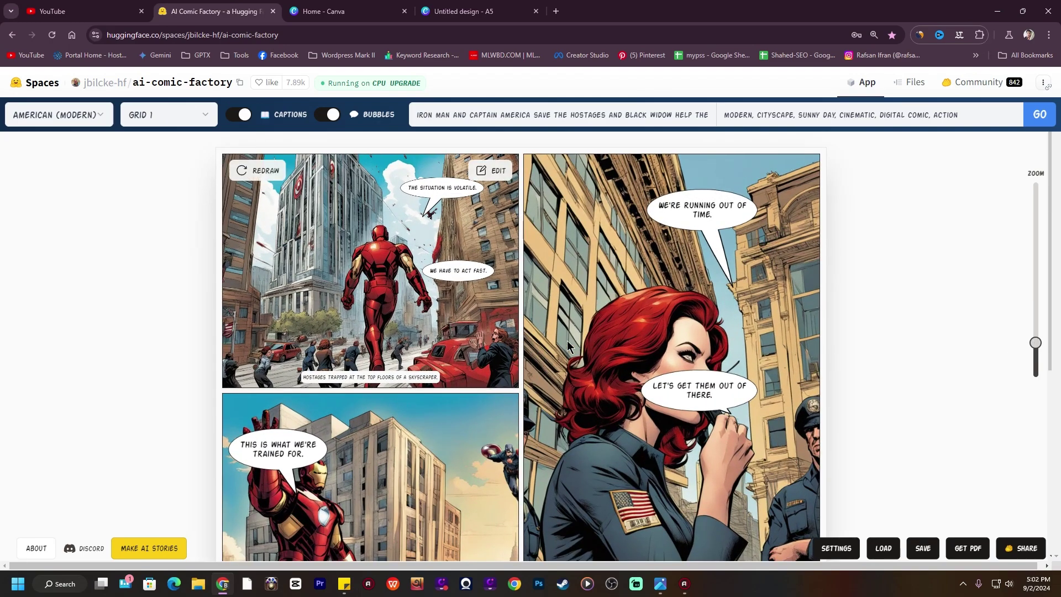
{"action": "scroll", "coordinate": [623, 283], "scroll_direction": "down", "scroll_amount": 3}
{"action": "scroll", "coordinate": [623, 282], "scroll_direction": "up", "scroll_amount": 3}
{"action": "scroll", "coordinate": [623, 283], "scroll_direction": "down", "scroll_amount": 5}
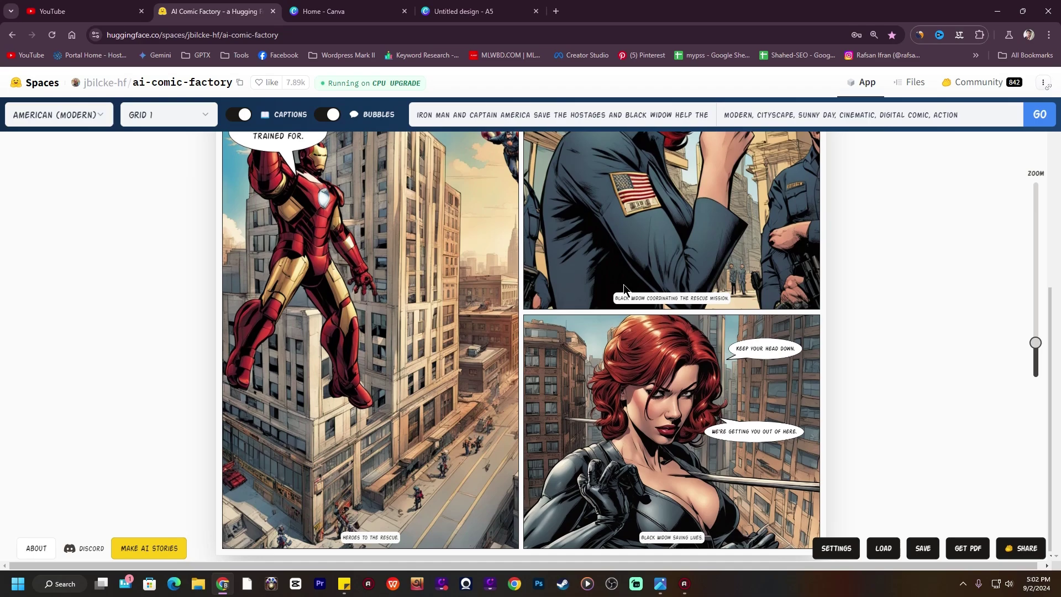
{"action": "scroll", "coordinate": [623, 284], "scroll_direction": "up", "scroll_amount": 5}
{"action": "scroll", "coordinate": [623, 285], "scroll_direction": "down", "scroll_amount": 5}
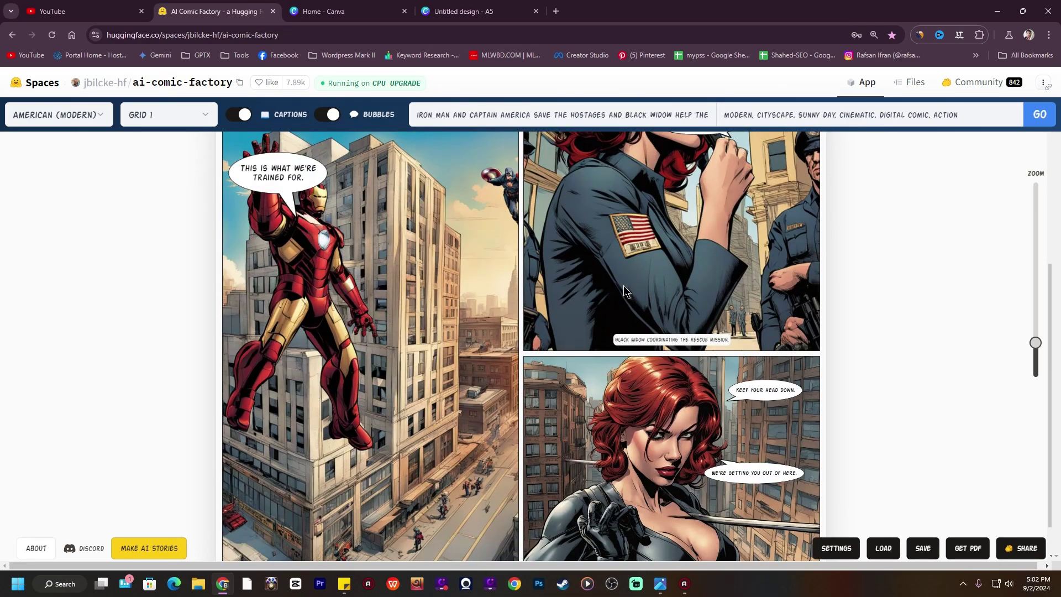
{"action": "scroll", "coordinate": [623, 285], "scroll_direction": "up", "scroll_amount": 5}
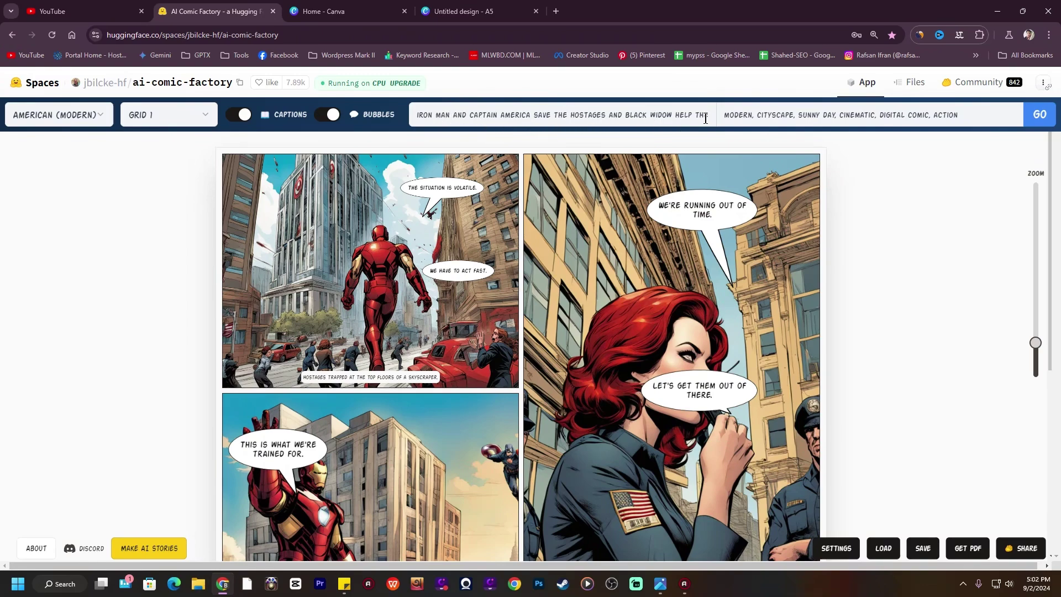
{"action": "scroll", "coordinate": [586, 229], "scroll_direction": "down", "scroll_amount": 4}
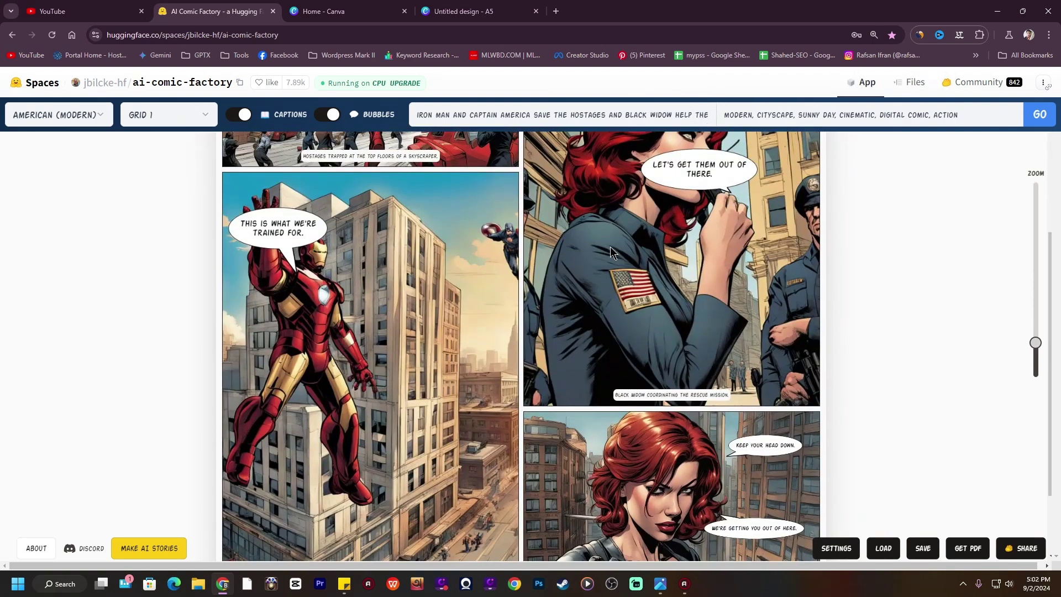
{"action": "scroll", "coordinate": [611, 253], "scroll_direction": "down", "scroll_amount": 4}
{"action": "scroll", "coordinate": [683, 266], "scroll_direction": "up", "scroll_amount": 8}
{"action": "scroll", "coordinate": [719, 281], "scroll_direction": "down", "scroll_amount": 3}
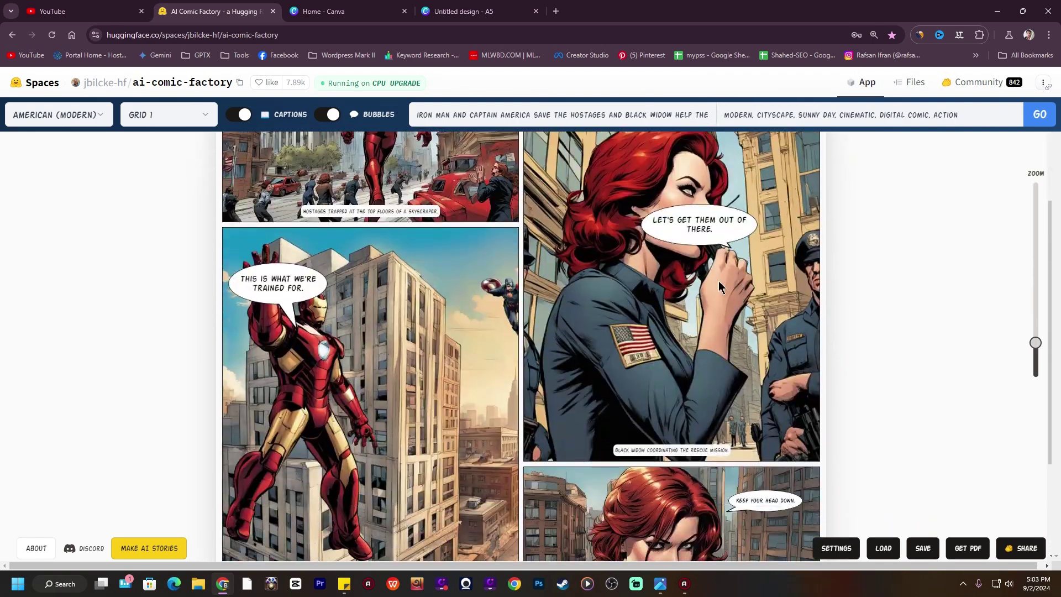
{"action": "scroll", "coordinate": [721, 282], "scroll_direction": "down", "scroll_amount": 4}
{"action": "scroll", "coordinate": [593, 264], "scroll_direction": "up", "scroll_amount": 7}
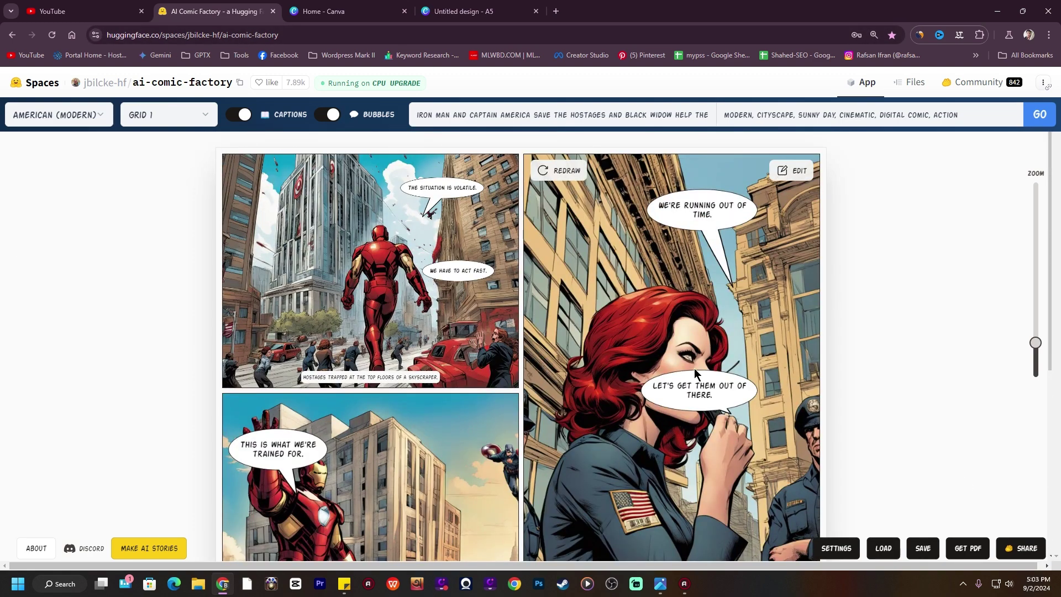
Export the hostage rescue page as a PDF to the Desktop, adding "asd" to the end of the suggested file name
{"action": "left_click_drag", "start_coordinate": [1035, 345], "coordinate": [1034, 361]}
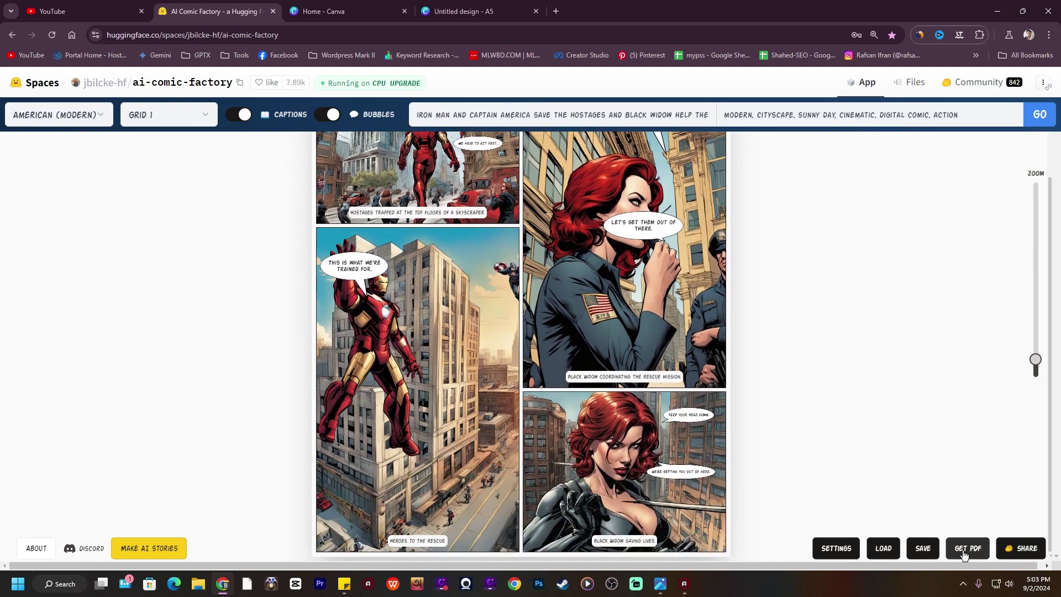
{"action": "scroll", "coordinate": [969, 552], "scroll_direction": "up", "scroll_amount": 1}
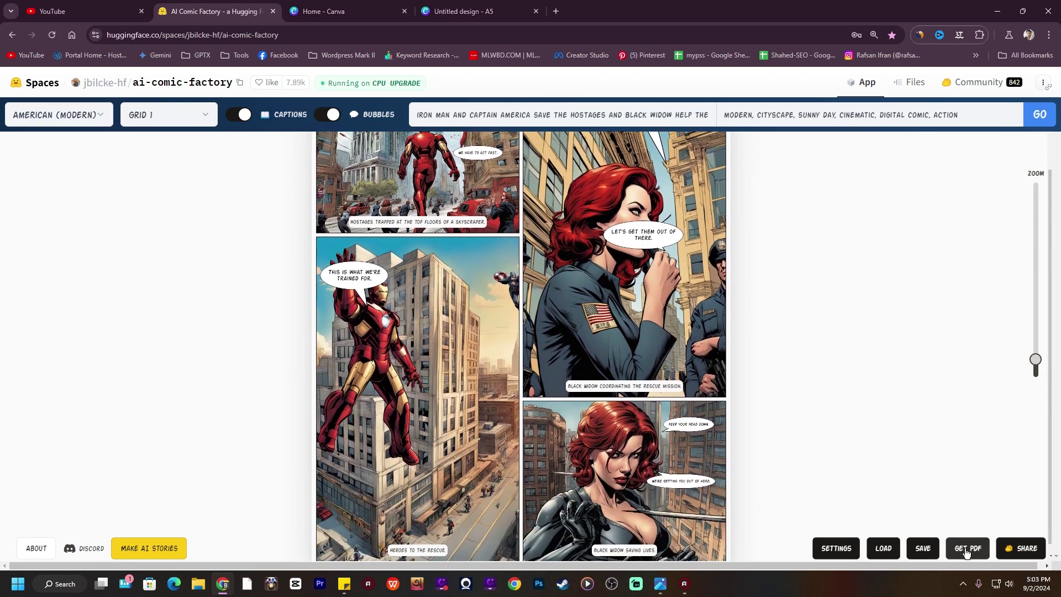
{"action": "left_click", "coordinate": [967, 548]}
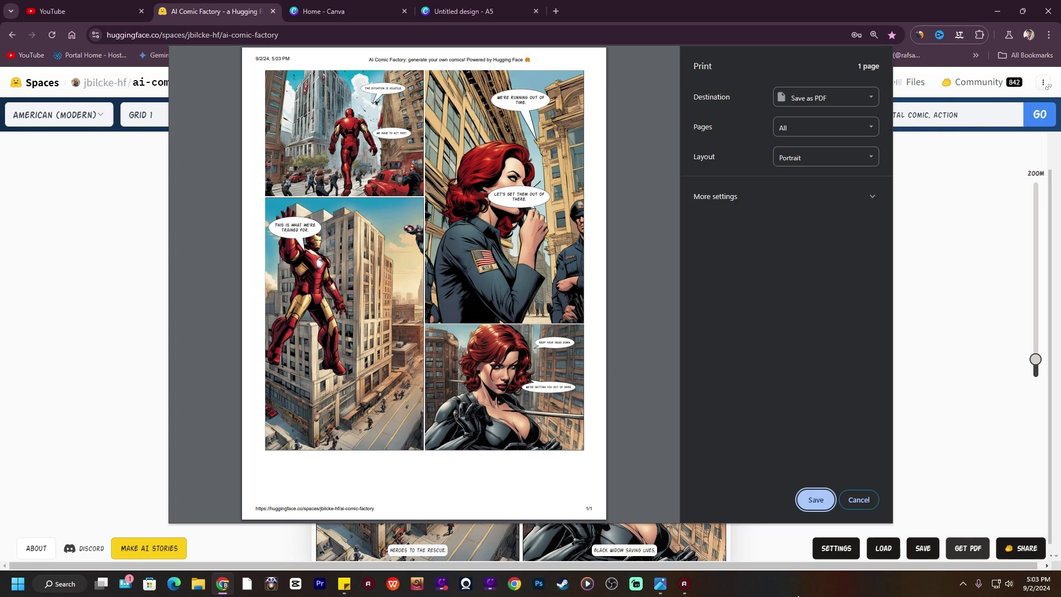
{"action": "left_click", "coordinate": [815, 501]}
{"action": "left_click", "coordinate": [243, 511]}
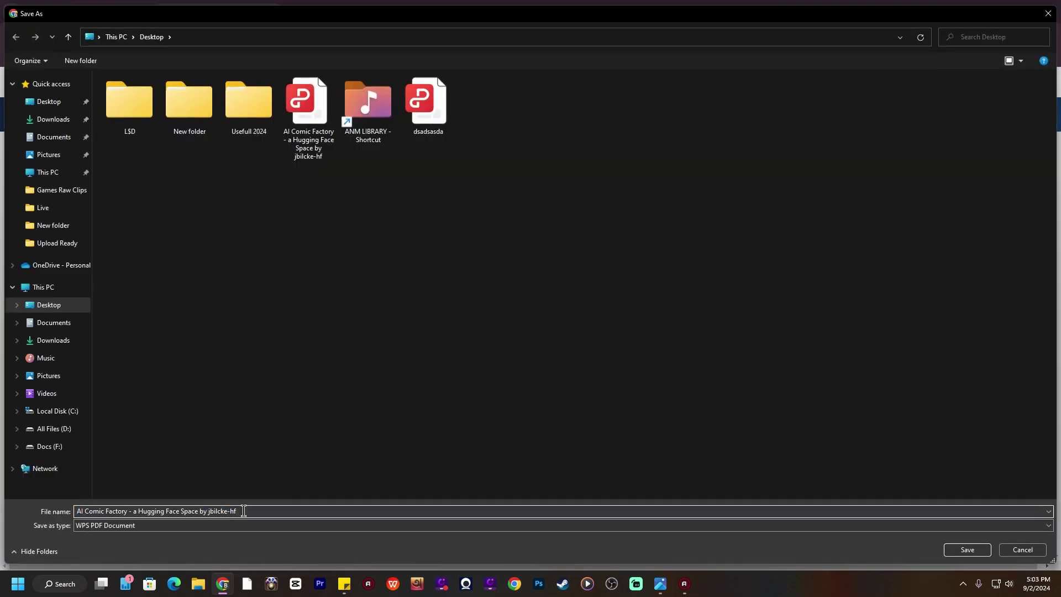
{"action": "left_click", "coordinate": [968, 549]}
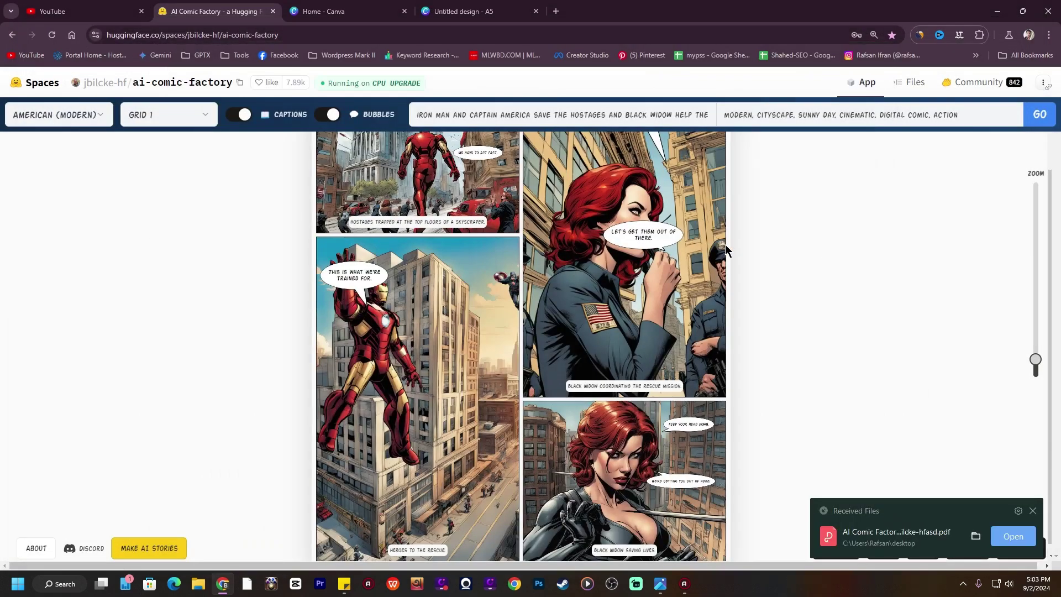
Switch to the image viewer, browse the saved comic pages from "03 copy.jpg" past "08 copy.jpg", and return to the browser
{"action": "left_click", "coordinate": [1003, 12]}
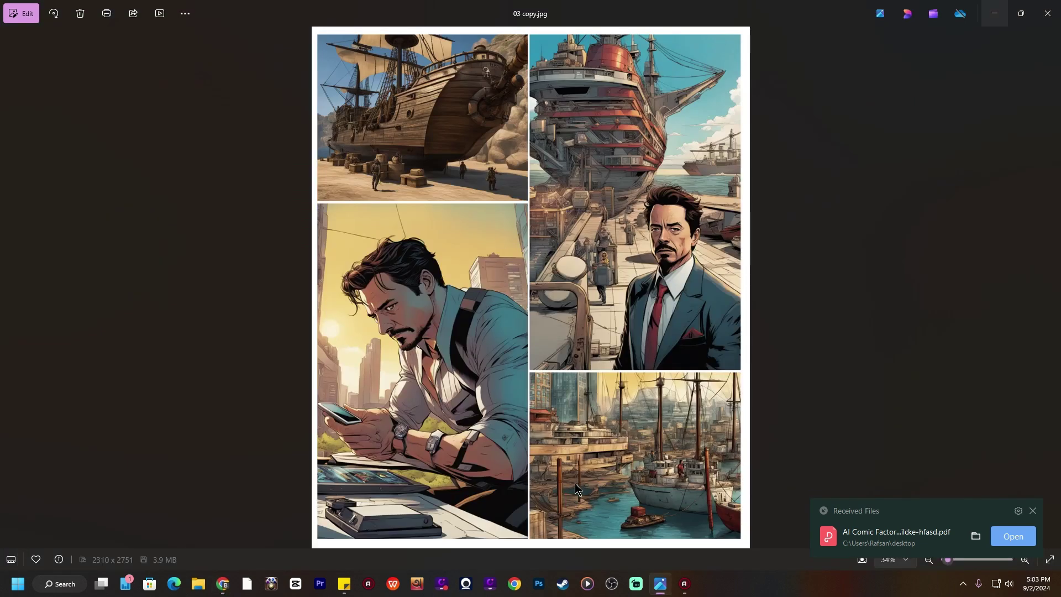
{"action": "key", "text": "Right"}
{"action": "key", "text": "Right"}
{"action": "key", "text": "Right"}
{"action": "key", "text": "Right"}
{"action": "key", "text": "Right"}
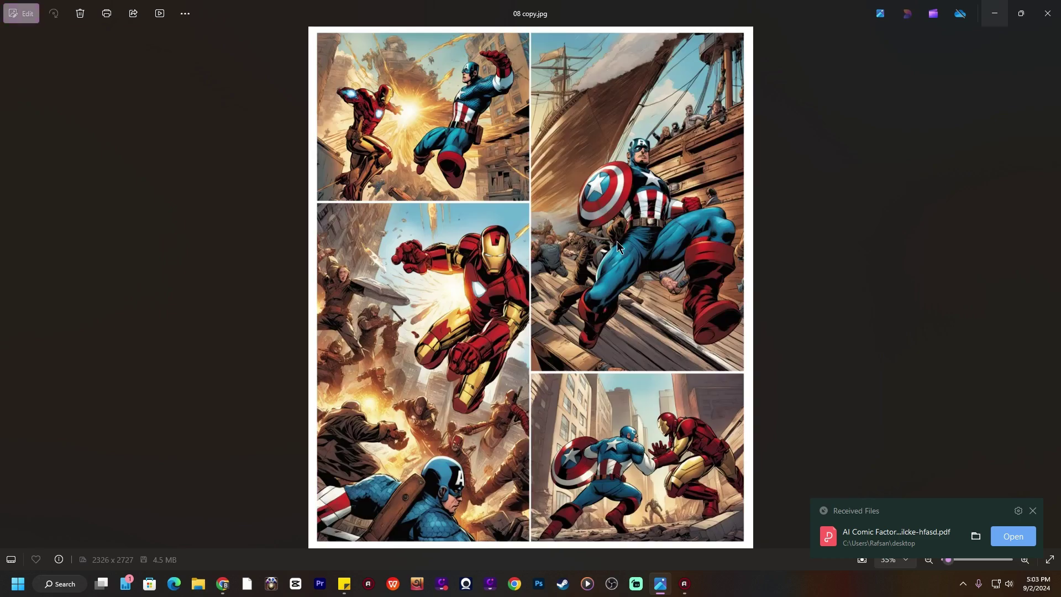
{"action": "key", "text": "Right"}
{"action": "key", "text": "Right"}
{"action": "key", "text": "Left"}
{"action": "key", "text": "Left"}
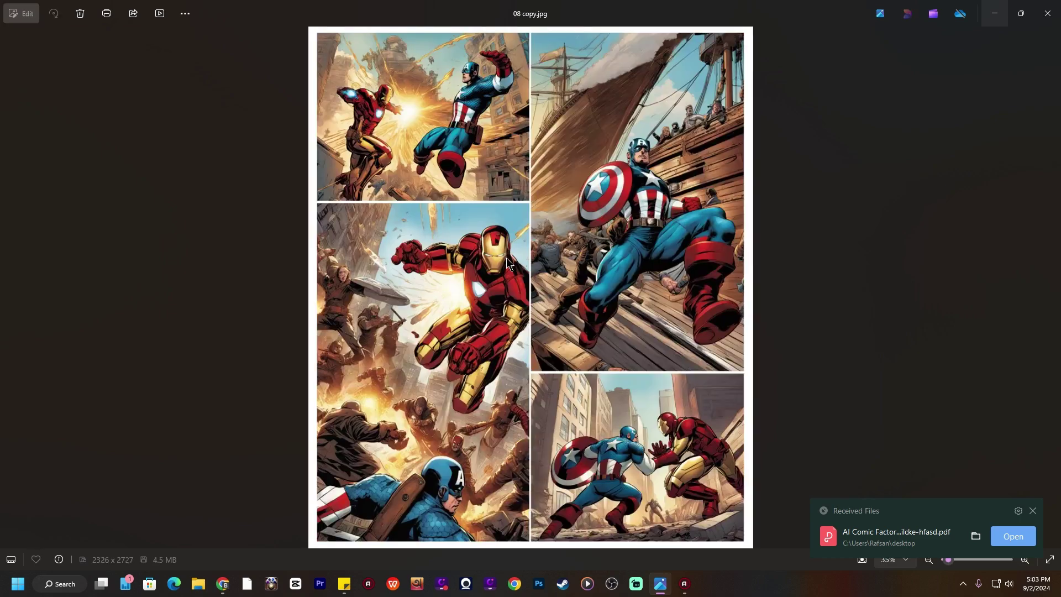
{"action": "key", "text": "Right"}
{"action": "key", "text": "Right"}
{"action": "left_click", "coordinate": [223, 584]}
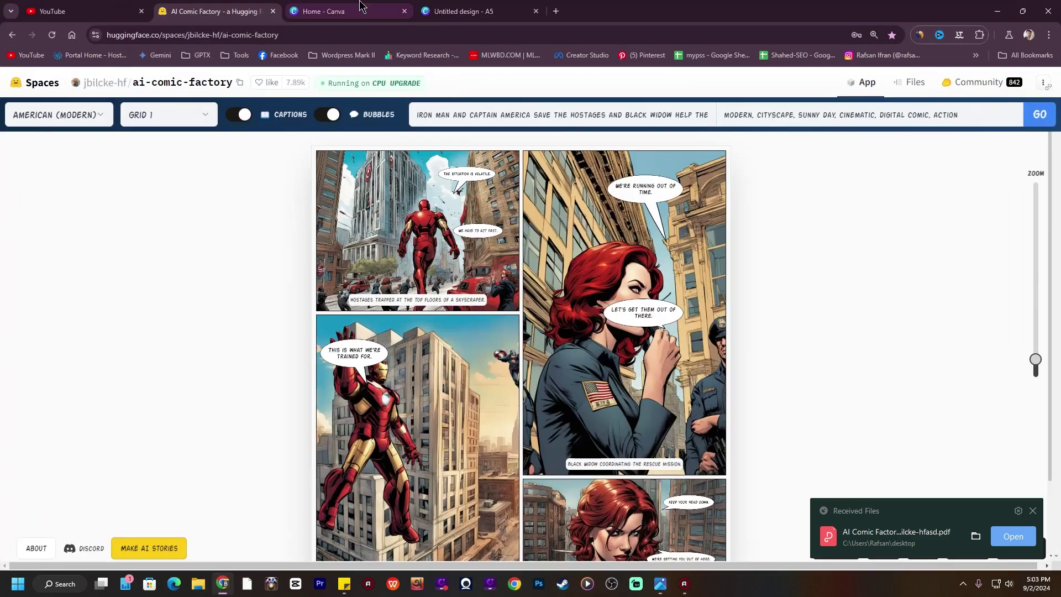
Search Canva's design types for "comic book" and create a new Comic Book design
{"action": "left_click", "coordinate": [452, 7]}
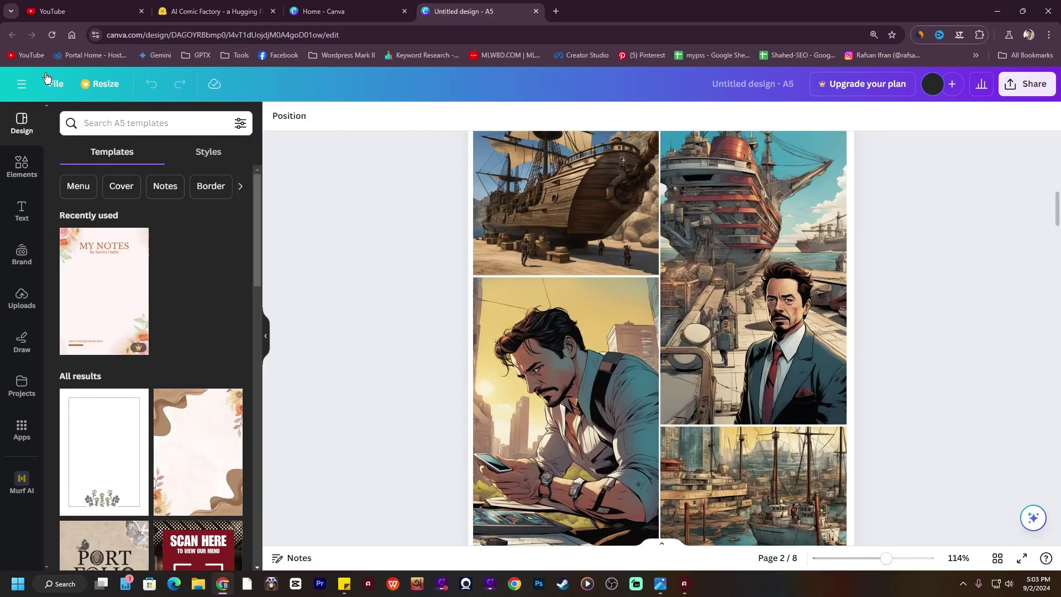
{"action": "left_click", "coordinate": [21, 83]}
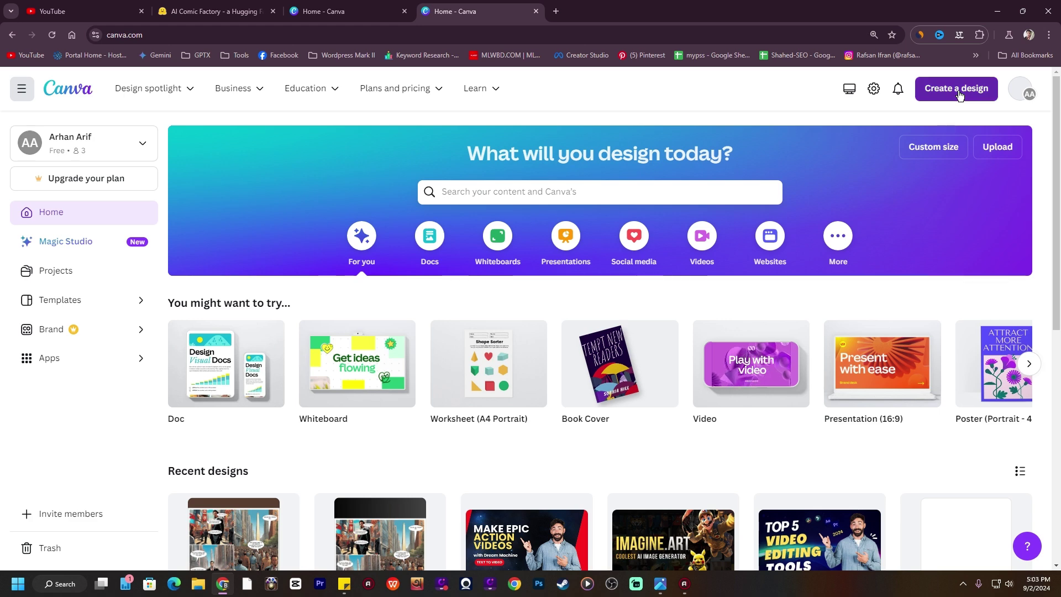
{"action": "left_click", "coordinate": [922, 92]}
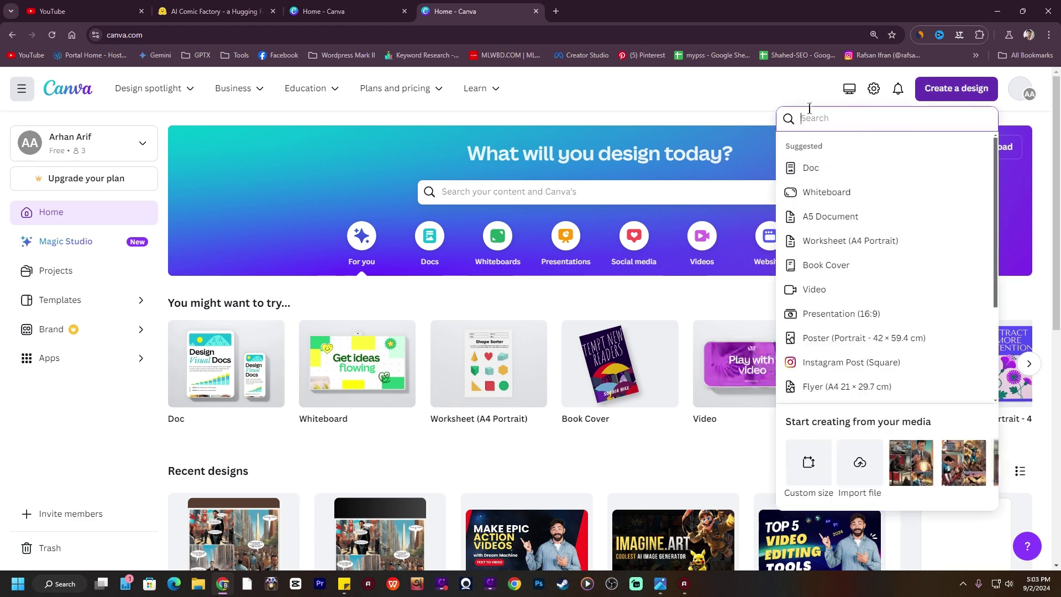
{"action": "type", "text": "comic book"}
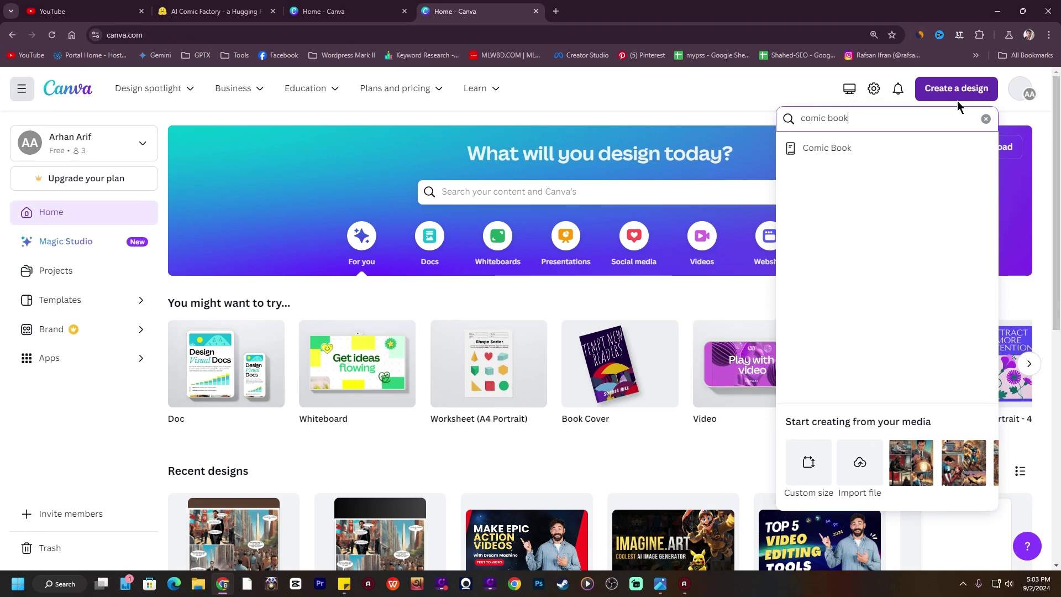
{"action": "left_click", "coordinate": [822, 149]}
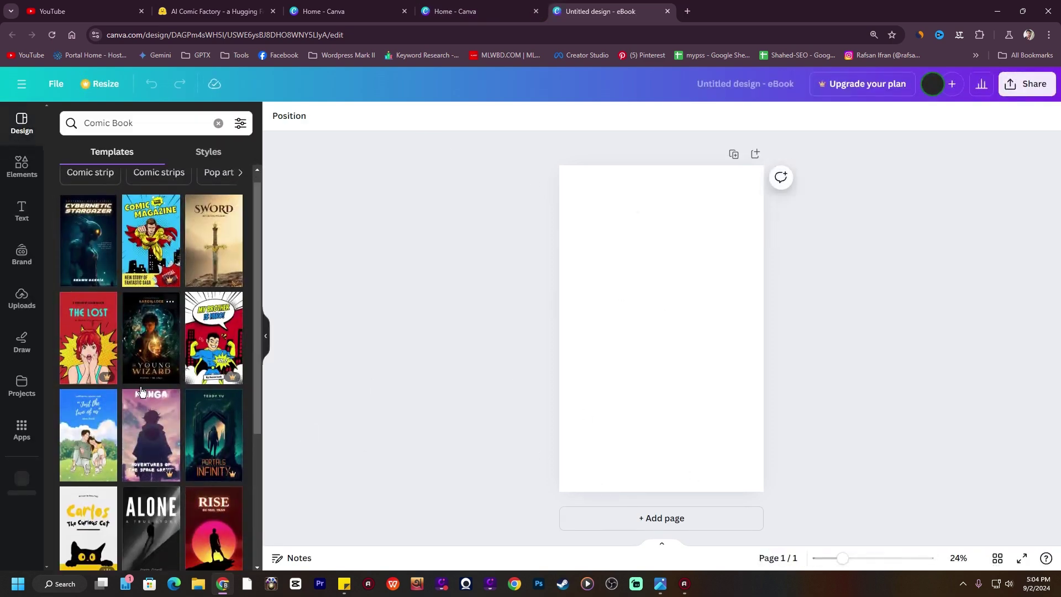
Place the uploaded comic page of the suited man and Iron Man with speech bubbles, and enlarge it to the full page width
{"action": "scroll", "coordinate": [140, 396], "scroll_direction": "down", "scroll_amount": 3}
{"action": "left_click", "coordinate": [21, 297]}
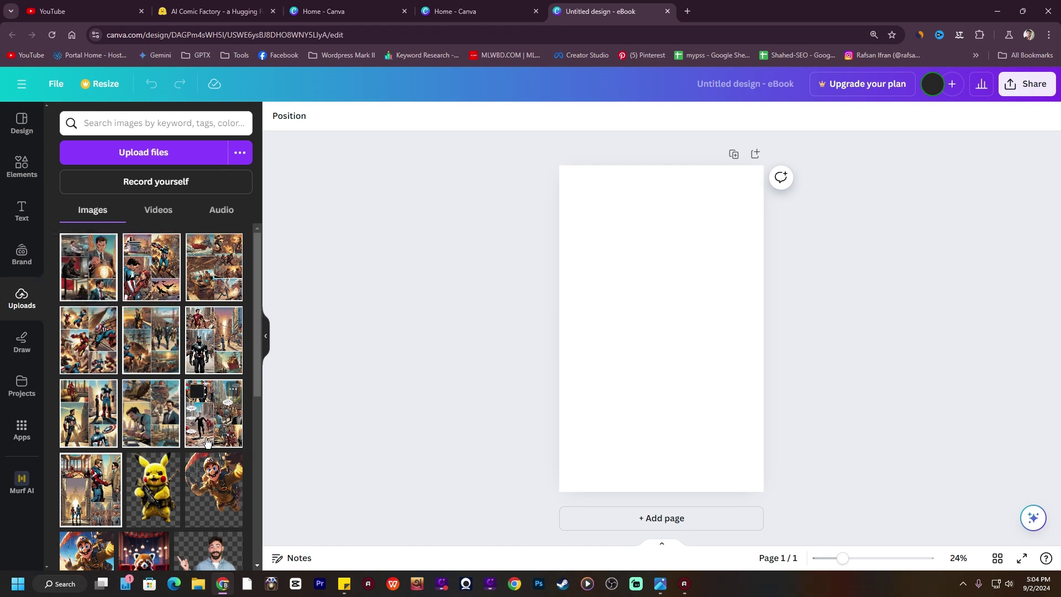
{"action": "left_click", "coordinate": [214, 414]}
{"action": "left_click_drag", "start_coordinate": [737, 240], "coordinate": [763, 207]}
{"action": "left_click_drag", "start_coordinate": [585, 418], "coordinate": [564, 455]}
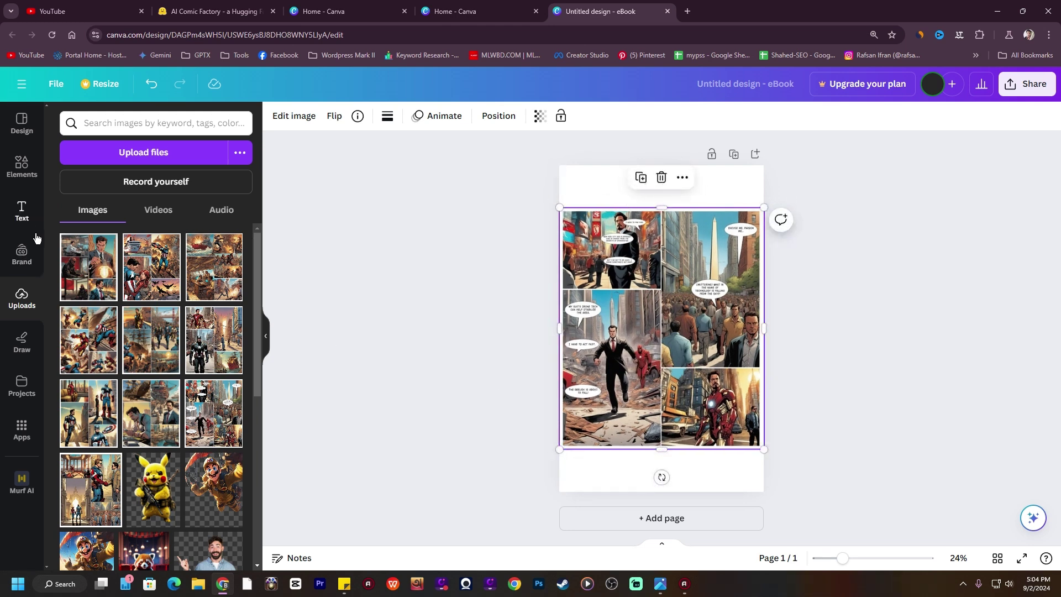
Add a square shape, stretch it beyond all page edges and send it behind the comic image as a background
{"action": "left_click", "coordinate": [18, 176]}
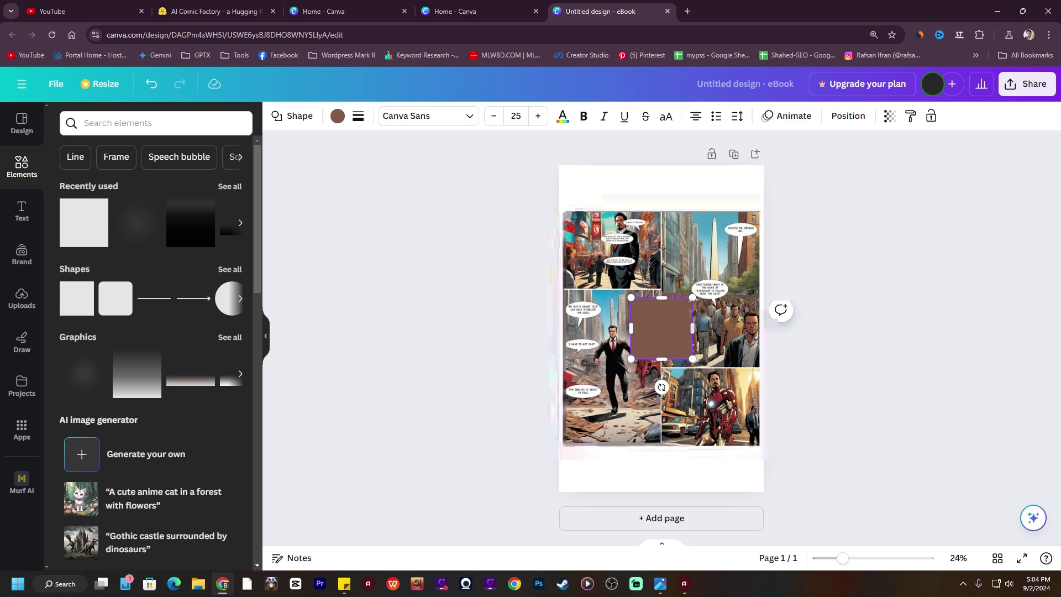
{"action": "left_click_drag", "start_coordinate": [698, 294], "coordinate": [843, 145]}
{"action": "left_click_drag", "start_coordinate": [630, 359], "coordinate": [523, 497]}
{"action": "key", "text": "ctrl+alt+["}
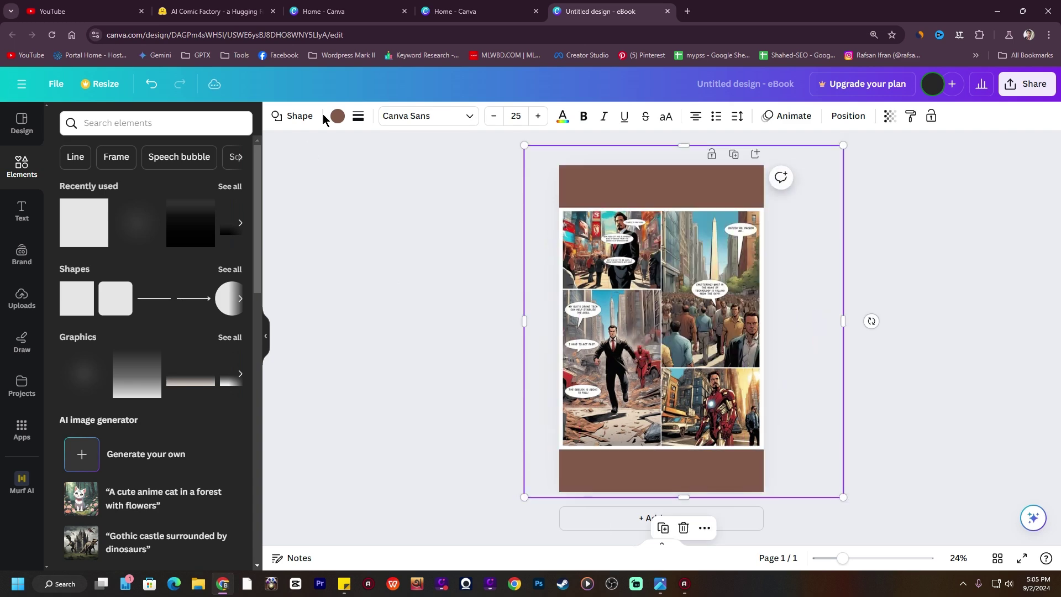
Recolour the background shape with the near-black shade from the photo colors
{"action": "left_click", "coordinate": [335, 120]}
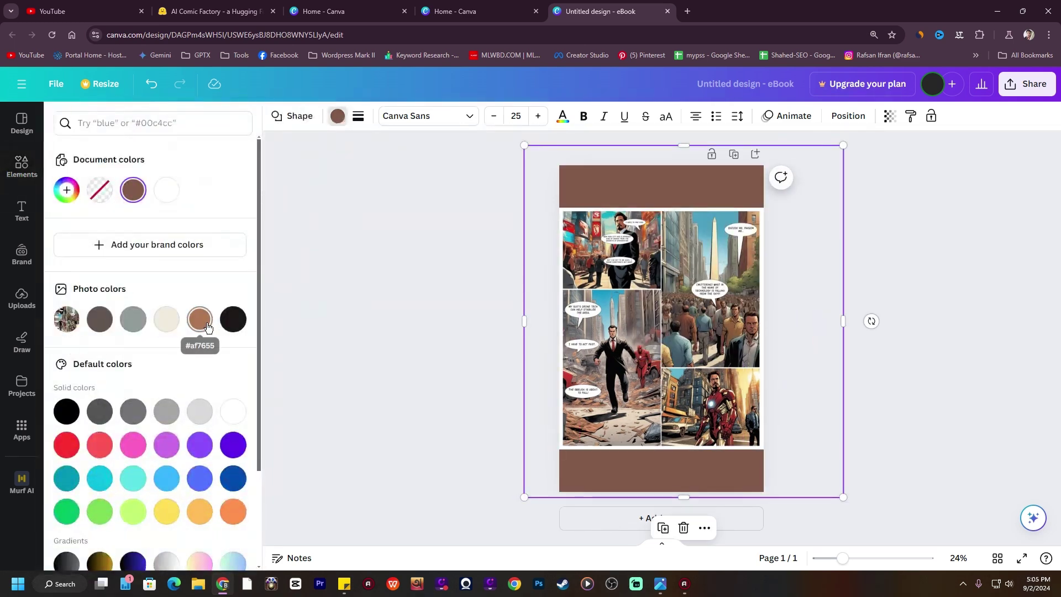
{"action": "left_click", "coordinate": [238, 324]}
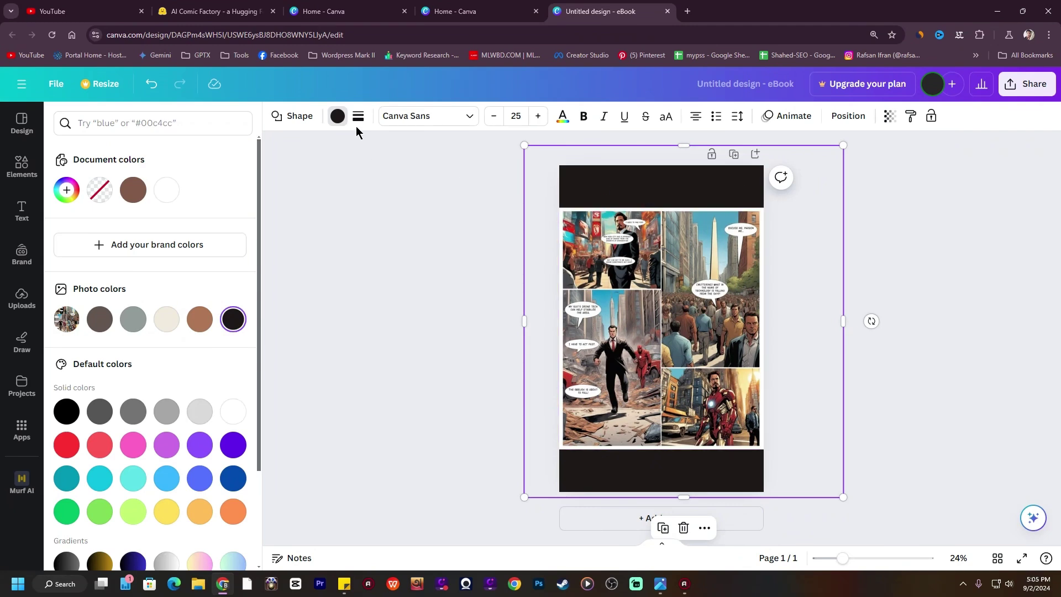
{"action": "left_click", "coordinate": [335, 118]}
{"action": "left_click", "coordinate": [316, 163]}
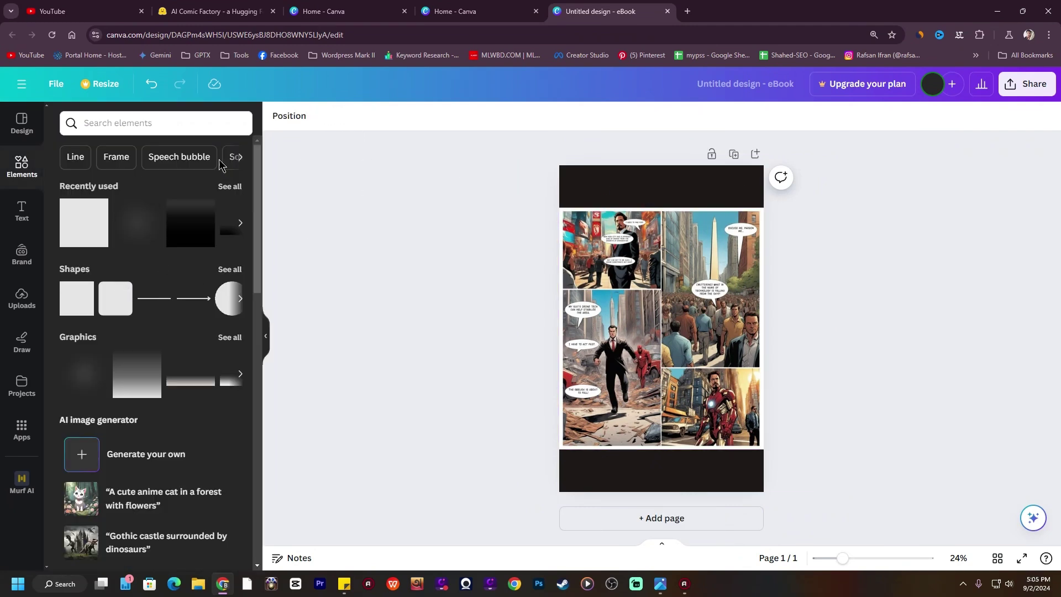
Set the background shape's fill to the custom solid color #56261B, a dark reddish brown
{"action": "left_click", "coordinate": [721, 382]}
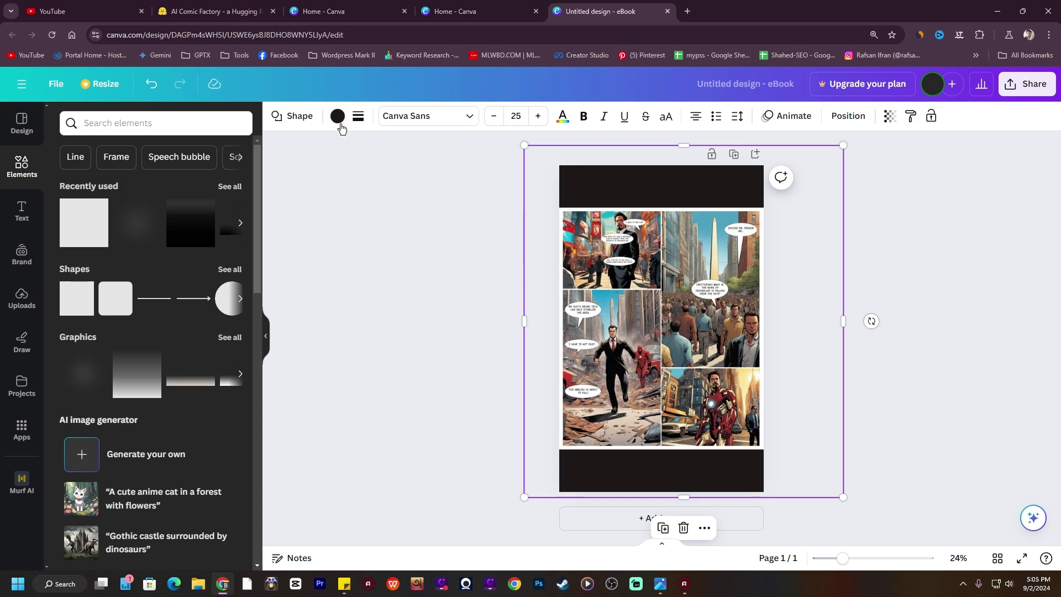
{"action": "left_click", "coordinate": [337, 117]}
{"action": "left_click", "coordinate": [66, 189]}
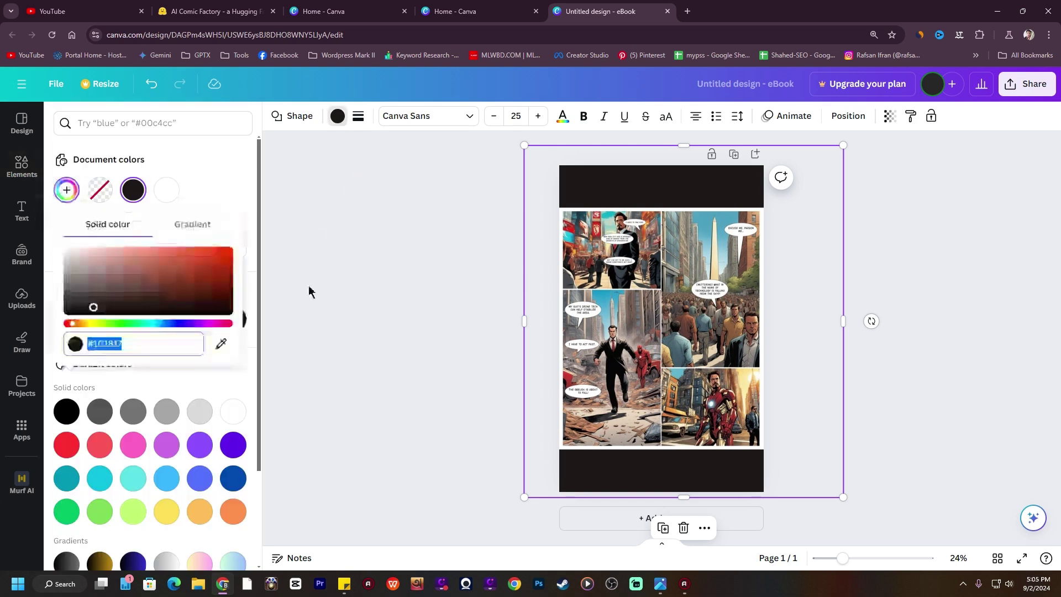
{"action": "left_click_drag", "start_coordinate": [105, 280], "coordinate": [177, 292]}
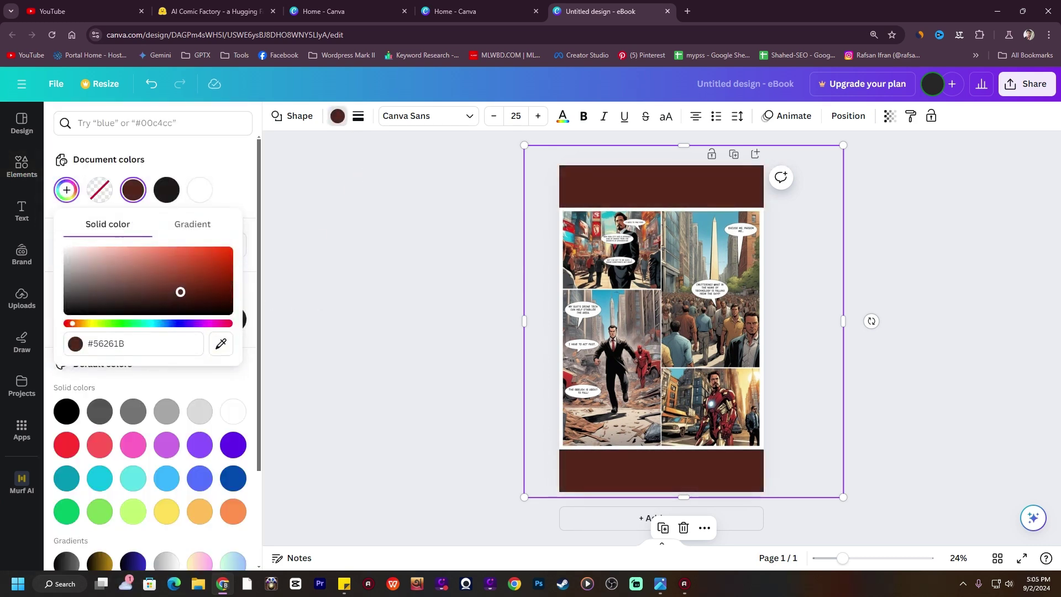
{"action": "left_click", "coordinate": [359, 311]}
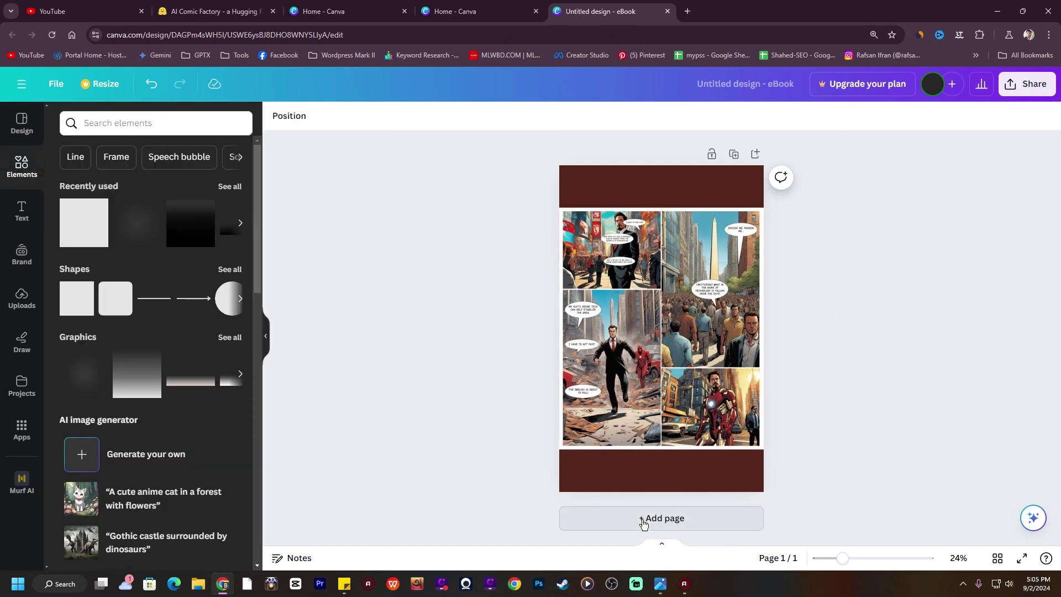
Duplicate the comic page and remove the comic image from the copy, keeping only the dark reddish-brown background
{"action": "left_click", "coordinate": [660, 518]}
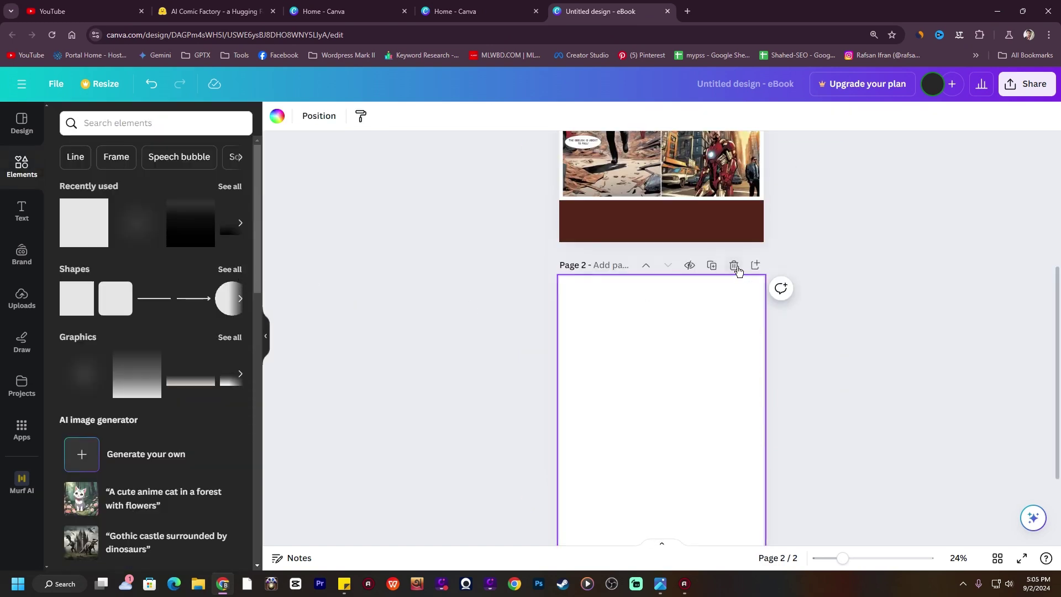
{"action": "left_click", "coordinate": [734, 266]}
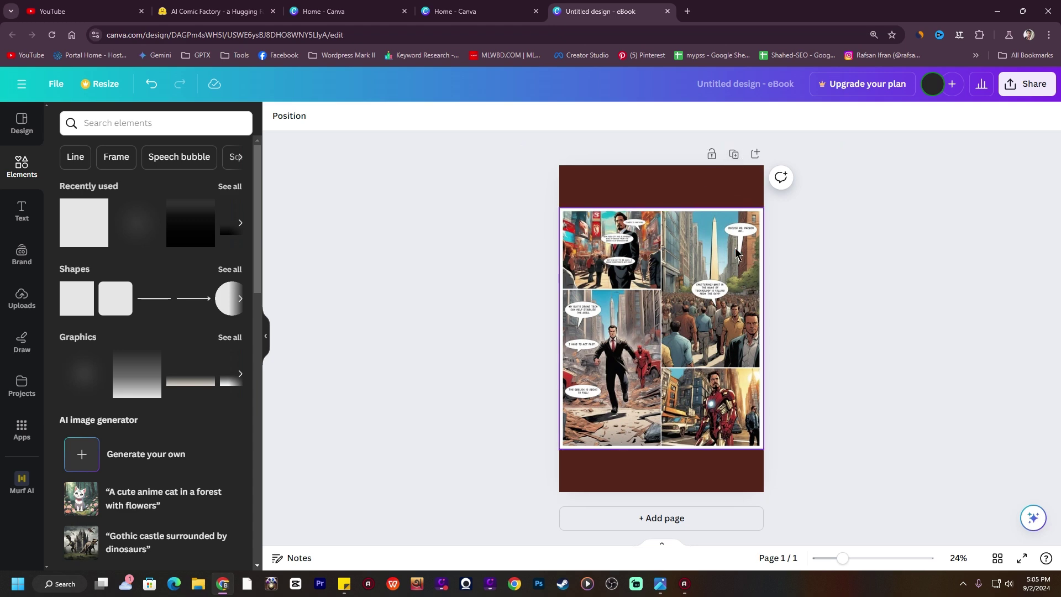
{"action": "left_click", "coordinate": [755, 155]}
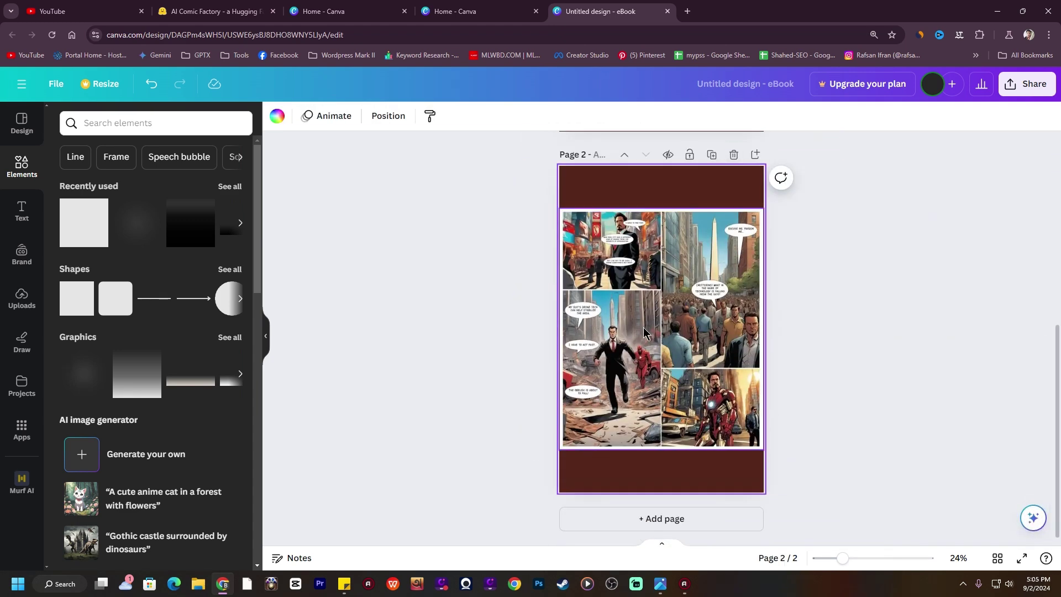
{"action": "left_click", "coordinate": [644, 324]}
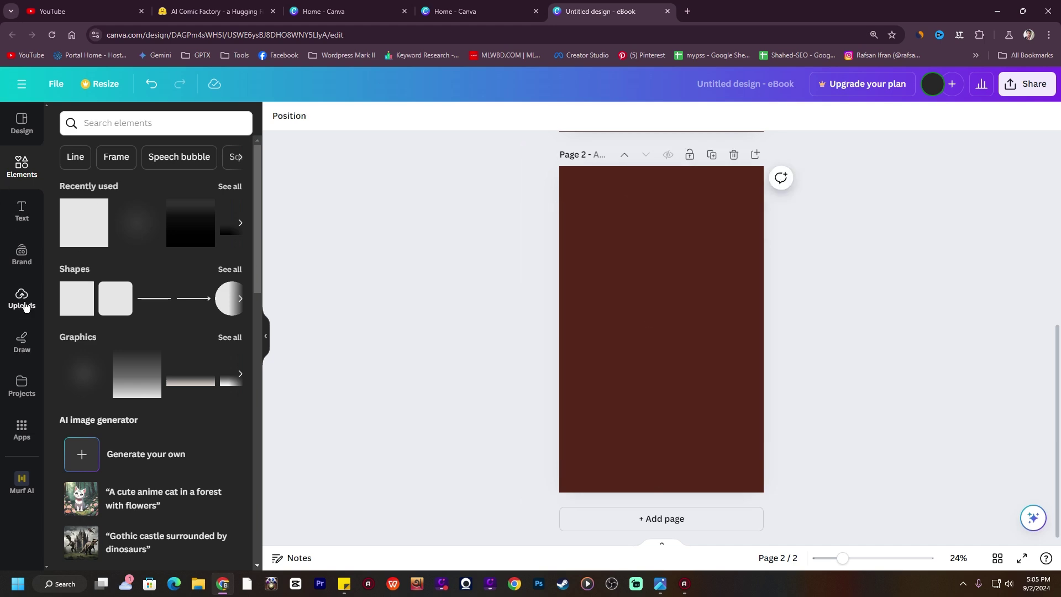
Place the uploaded comic page with the ships and the man in a suit on page 2, and enlarge it to the full page width
{"action": "left_click", "coordinate": [25, 307]}
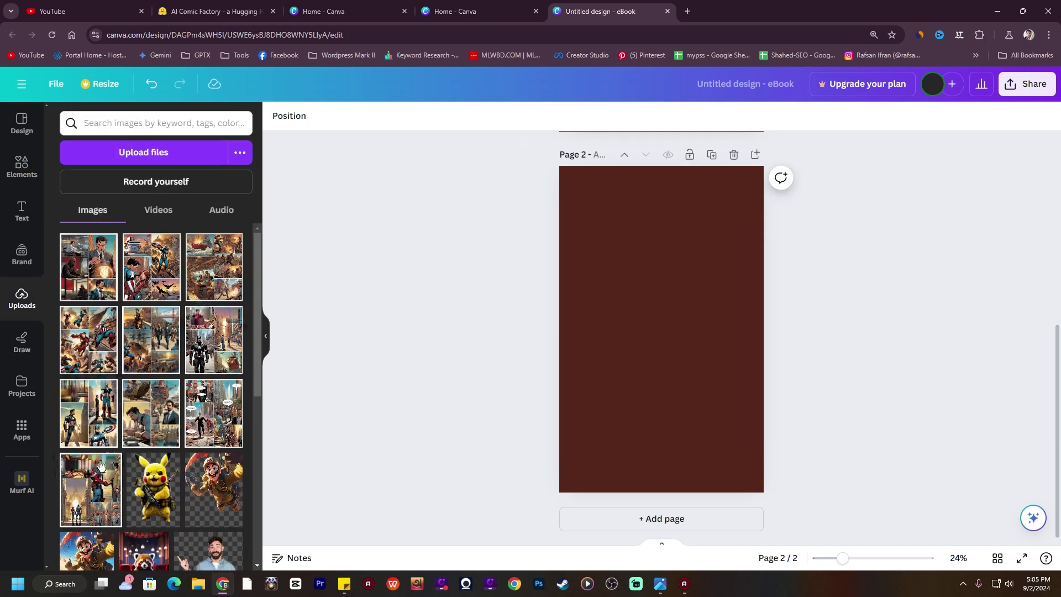
{"action": "left_click", "coordinate": [151, 415]}
{"action": "left_click_drag", "start_coordinate": [731, 239], "coordinate": [764, 208]}
{"action": "left_click_drag", "start_coordinate": [586, 413], "coordinate": [559, 450]}
{"action": "left_click", "coordinate": [835, 357]}
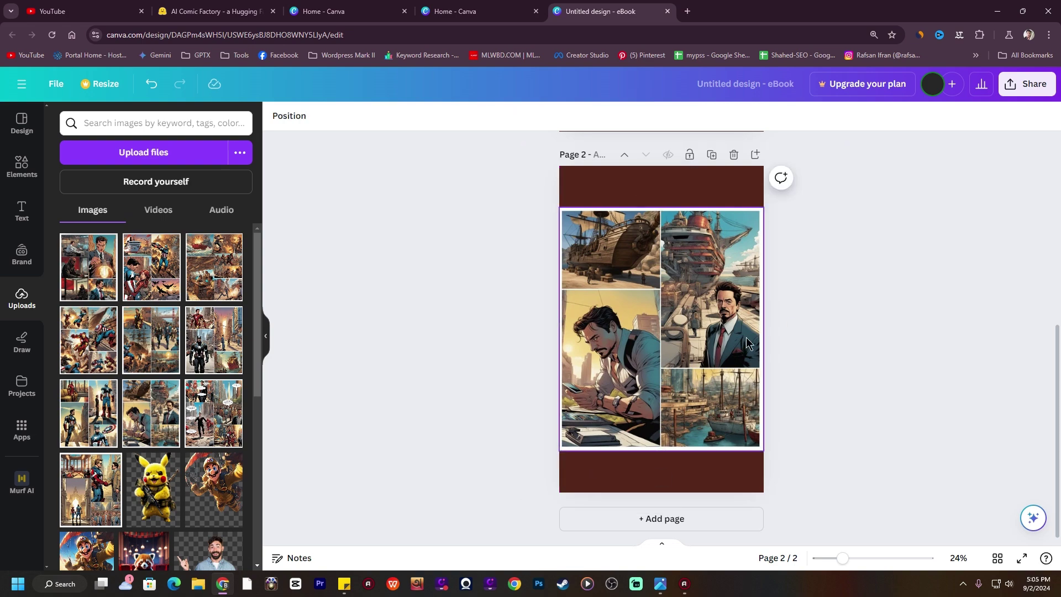
Duplicate page 2 and remove the ship comic image from the new page 3
{"action": "scroll", "coordinate": [771, 343], "scroll_direction": "up", "scroll_amount": 6}
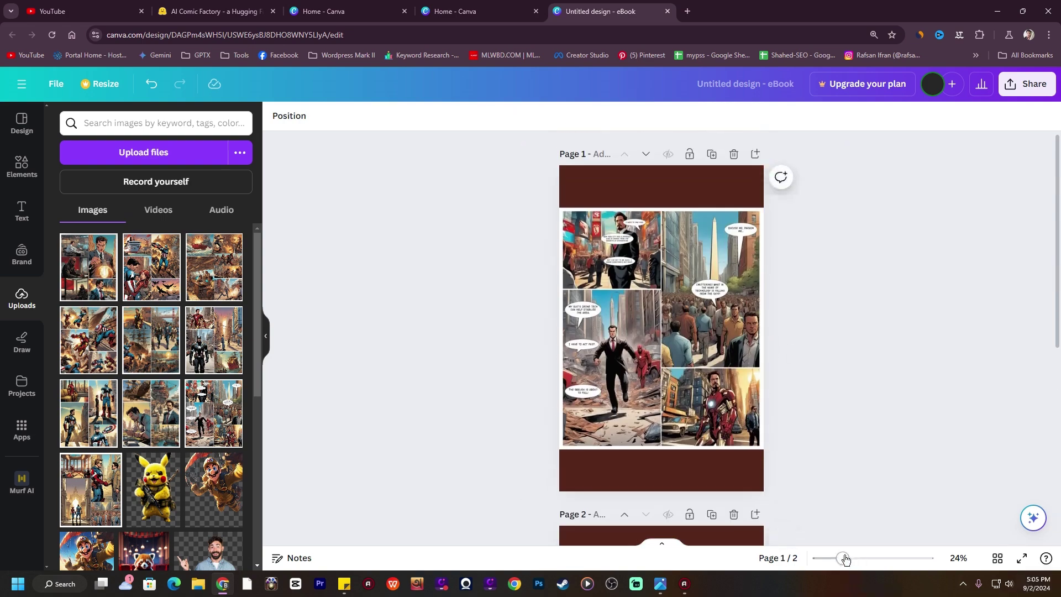
{"action": "left_click_drag", "start_coordinate": [845, 560], "coordinate": [862, 559]}
{"action": "scroll", "coordinate": [931, 356], "scroll_direction": "down", "scroll_amount": 7}
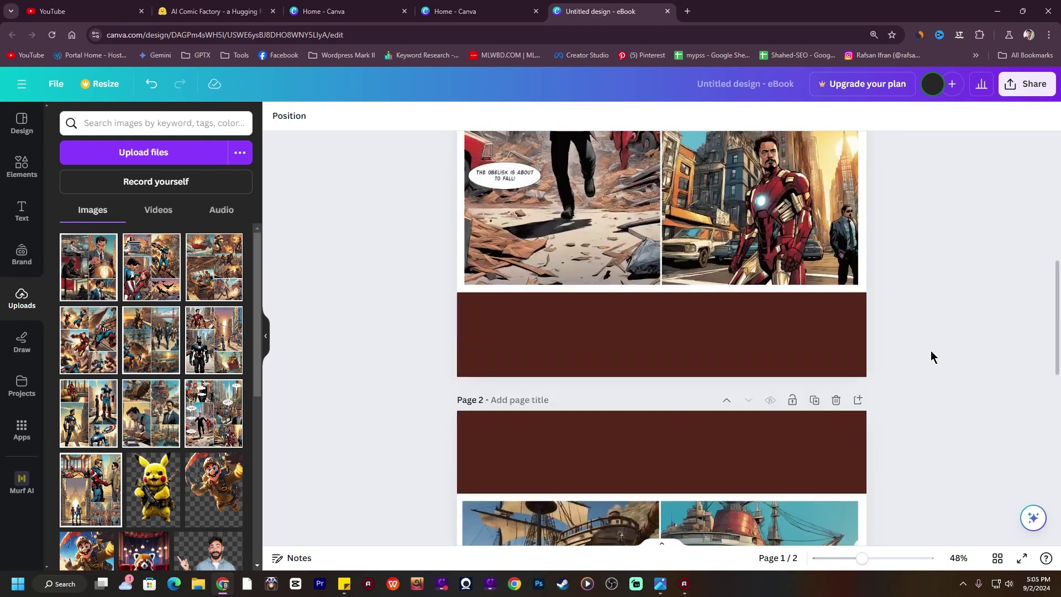
{"action": "scroll", "coordinate": [931, 357], "scroll_direction": "down", "scroll_amount": 10}
{"action": "scroll", "coordinate": [896, 398], "scroll_direction": "up", "scroll_amount": 7}
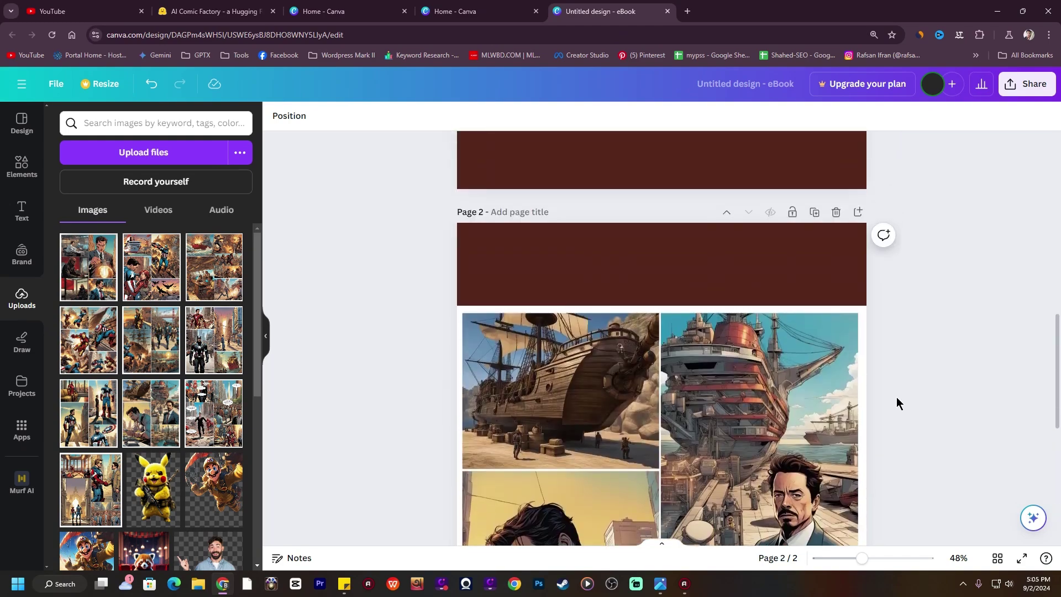
{"action": "scroll", "coordinate": [786, 479], "scroll_direction": "up", "scroll_amount": 5}
{"action": "scroll", "coordinate": [831, 224], "scroll_direction": "down", "scroll_amount": 4}
{"action": "left_click", "coordinate": [815, 266]}
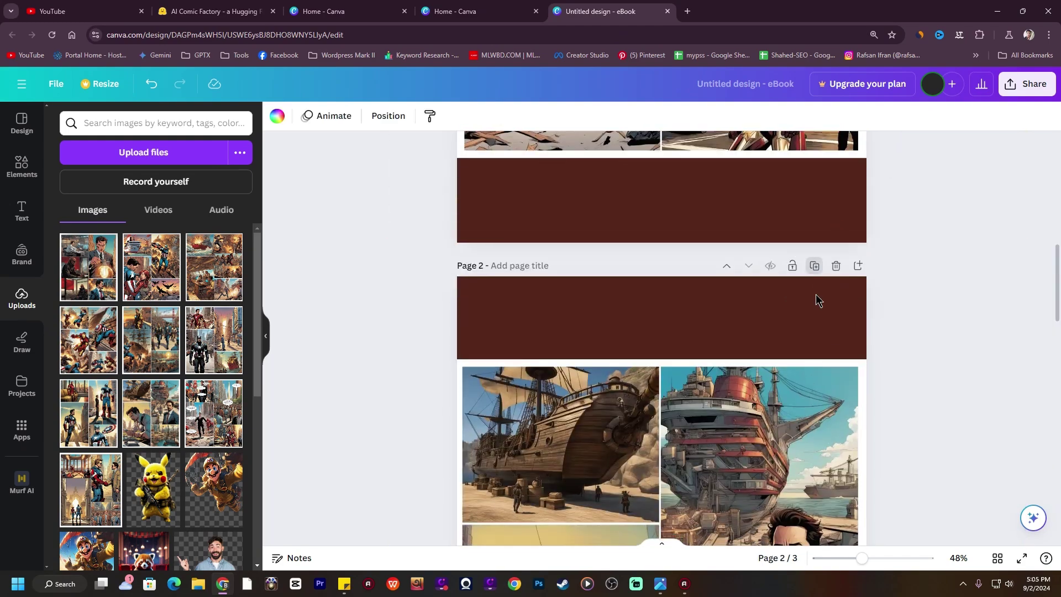
{"action": "scroll", "coordinate": [672, 395], "scroll_direction": "up", "scroll_amount": 3}
{"action": "left_click", "coordinate": [685, 358]}
{"action": "left_click_drag", "start_coordinate": [685, 358], "coordinate": [1, 312]}
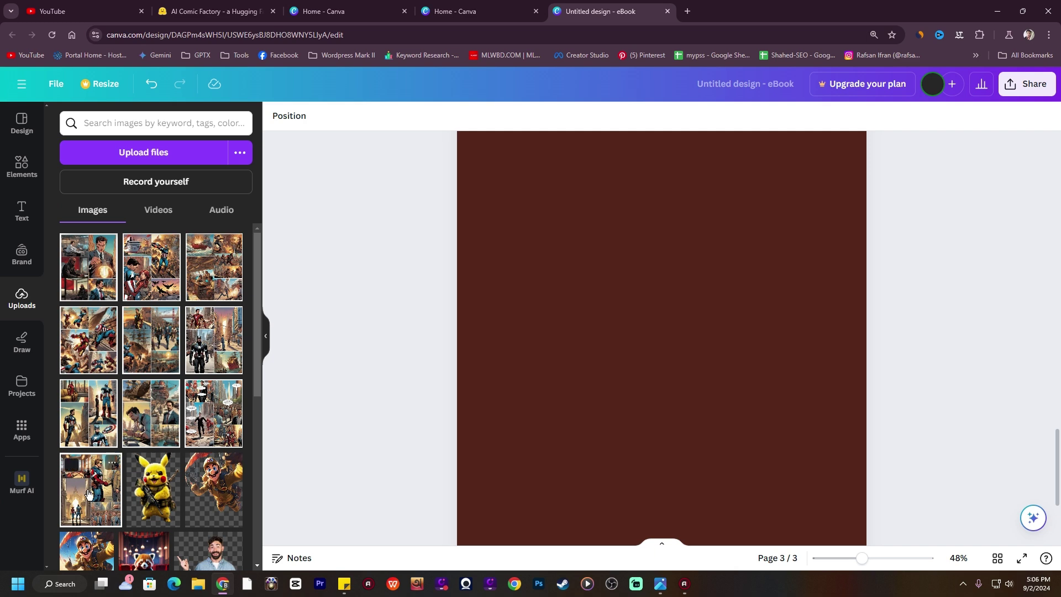
Place the uploaded comic page with the Captain America handshake on page 3, and enlarge it to the full page width
{"action": "left_click_drag", "start_coordinate": [88, 494], "coordinate": [662, 322]}
{"action": "scroll", "coordinate": [949, 469], "scroll_direction": "up", "scroll_amount": 1}
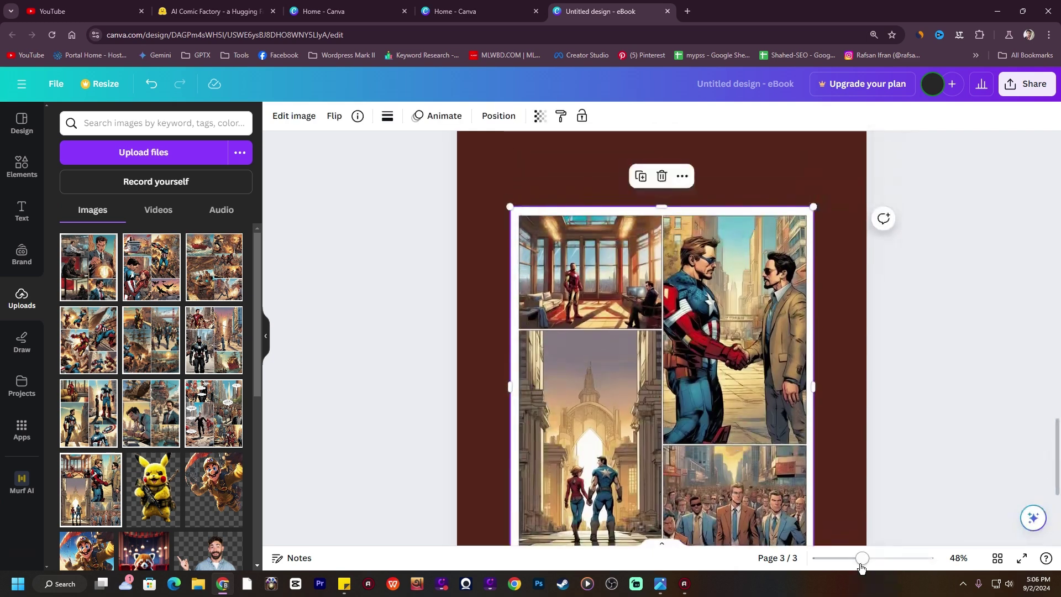
{"action": "left_click_drag", "start_coordinate": [862, 558], "coordinate": [854, 558]}
{"action": "left_click_drag", "start_coordinate": [771, 239], "coordinate": [807, 193]}
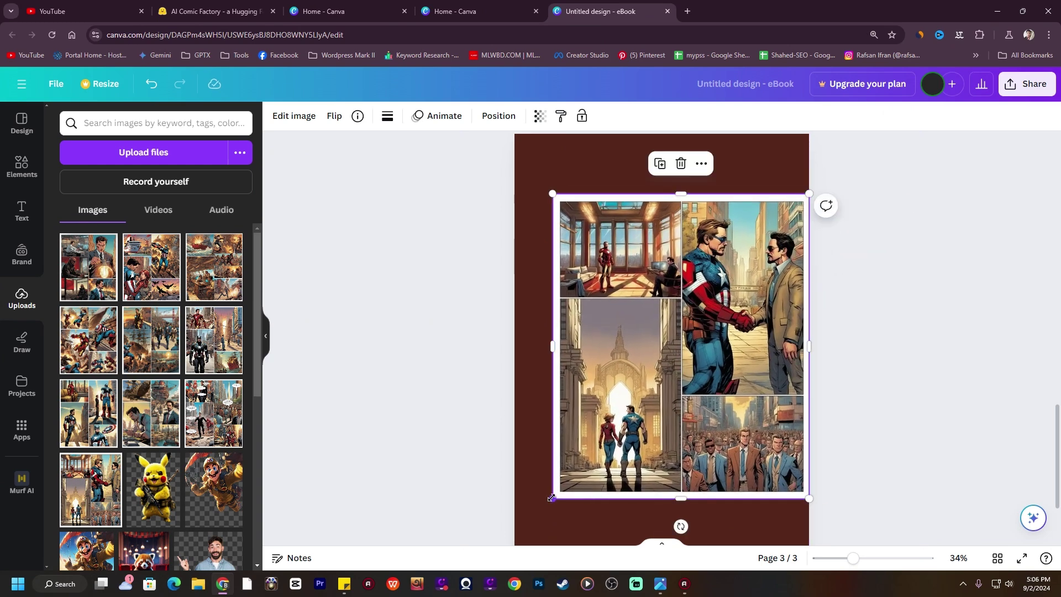
{"action": "left_click_drag", "start_coordinate": [554, 498], "coordinate": [524, 561]}
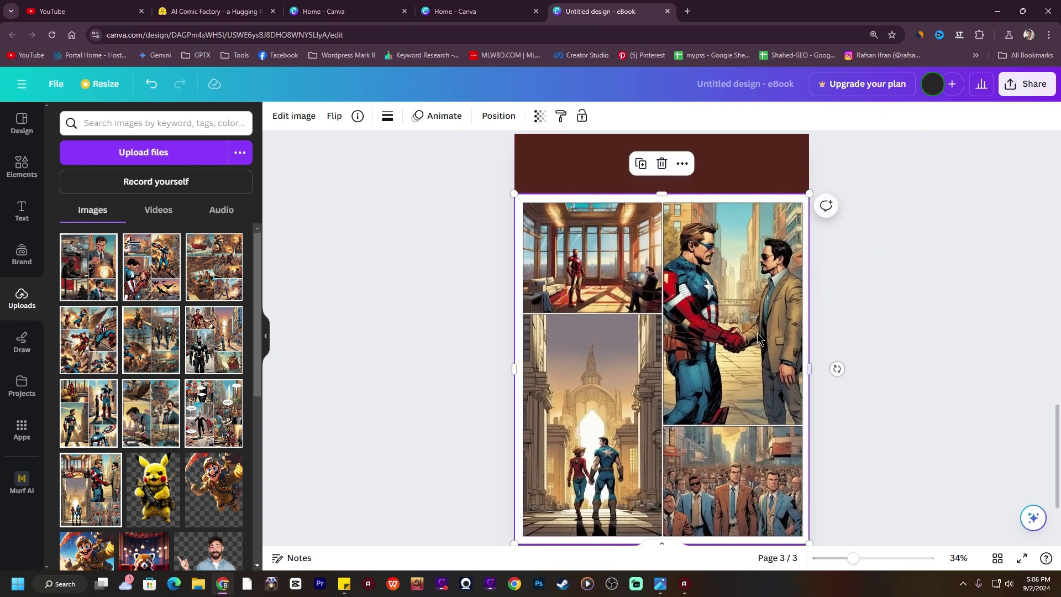
{"action": "left_click", "coordinate": [908, 327]}
{"action": "scroll", "coordinate": [729, 311], "scroll_direction": "up", "scroll_amount": 5}
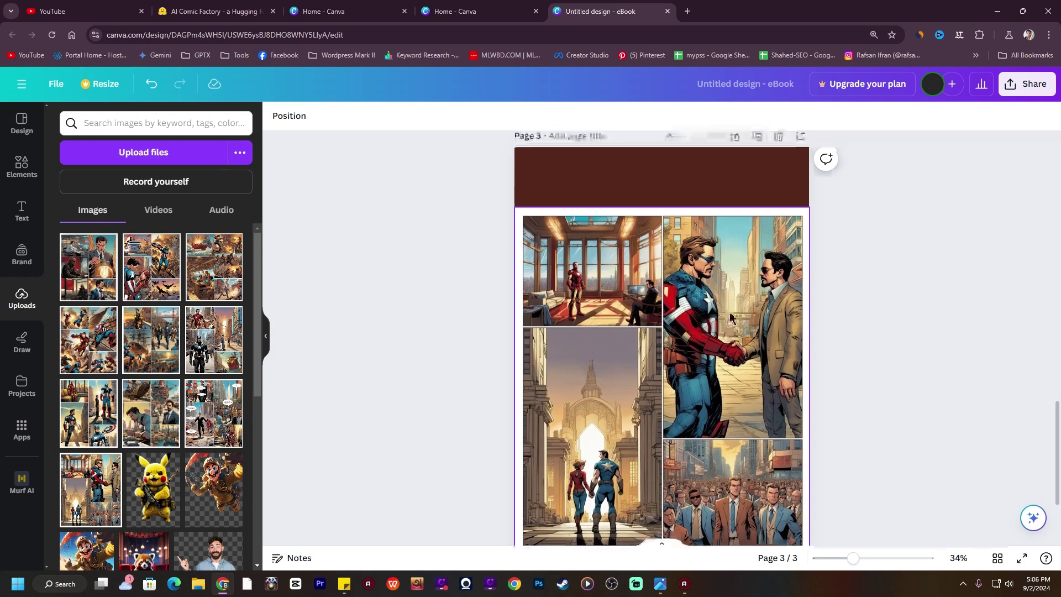
{"action": "scroll", "coordinate": [731, 312], "scroll_direction": "down", "scroll_amount": 7}
{"action": "scroll", "coordinate": [732, 311], "scroll_direction": "up", "scroll_amount": 3}
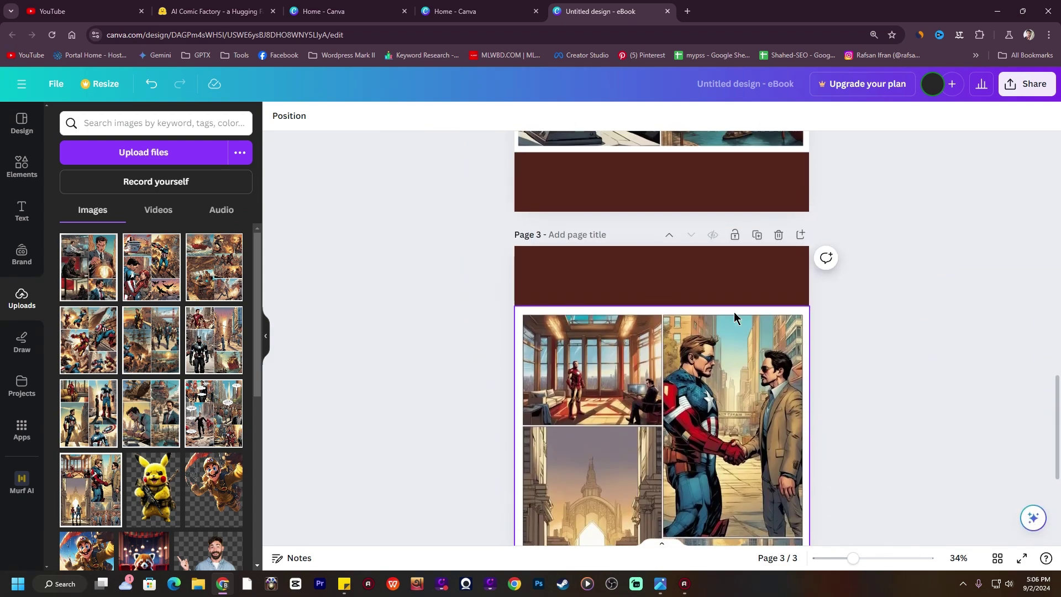
{"action": "left_click_drag", "start_coordinate": [849, 559], "coordinate": [861, 560]}
Open the existing A5 comic design from the Canva home page and revisit the AI Comic Factory page
{"action": "left_click", "coordinate": [379, 4]}
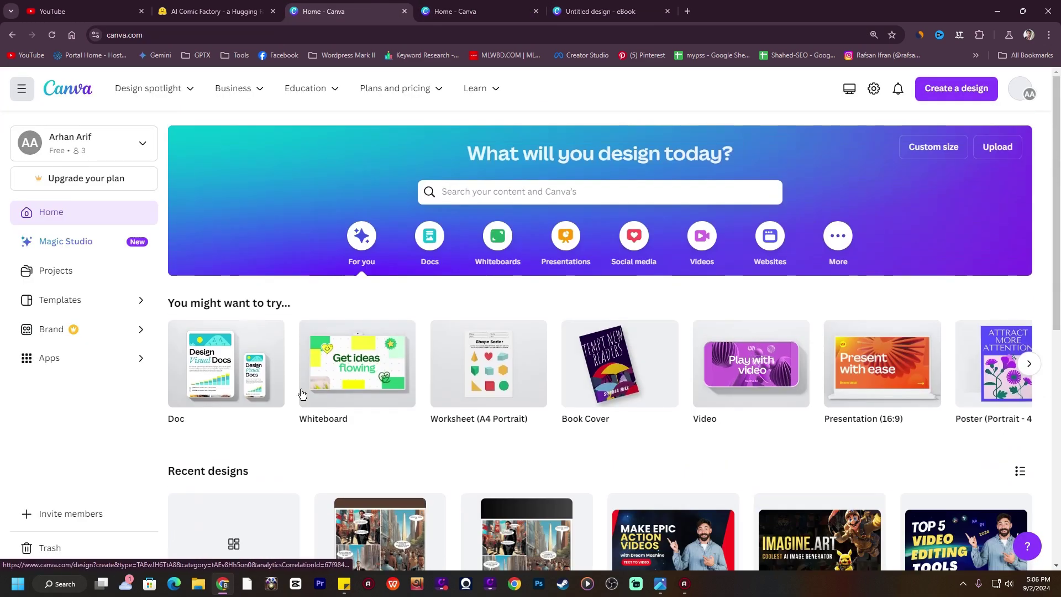
{"action": "left_click", "coordinate": [480, 11]}
{"action": "key", "text": "ctrl+2"}
{"action": "scroll", "coordinate": [772, 410], "scroll_direction": "up", "scroll_amount": 3}
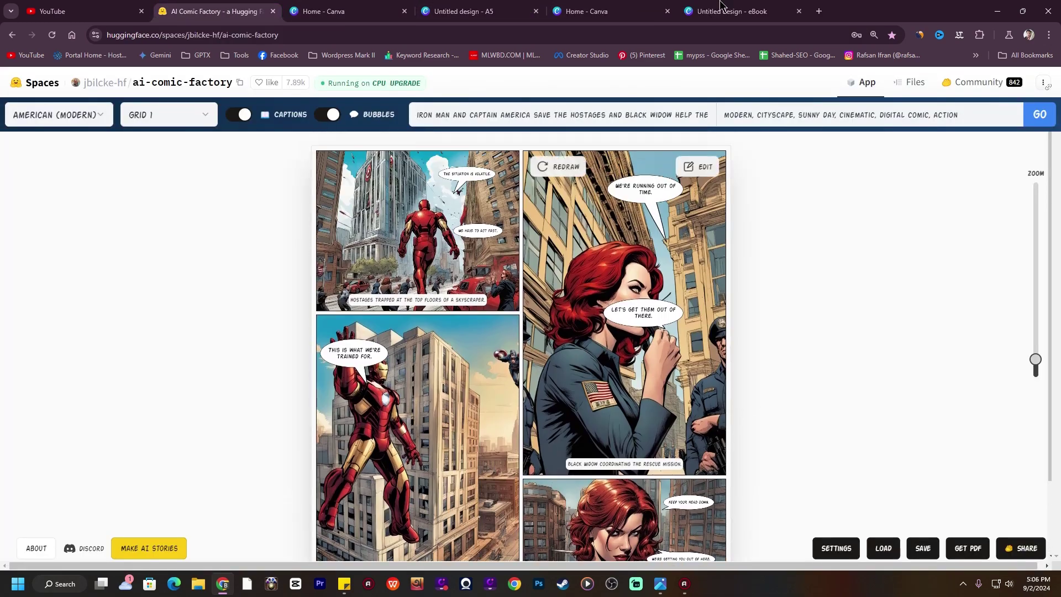
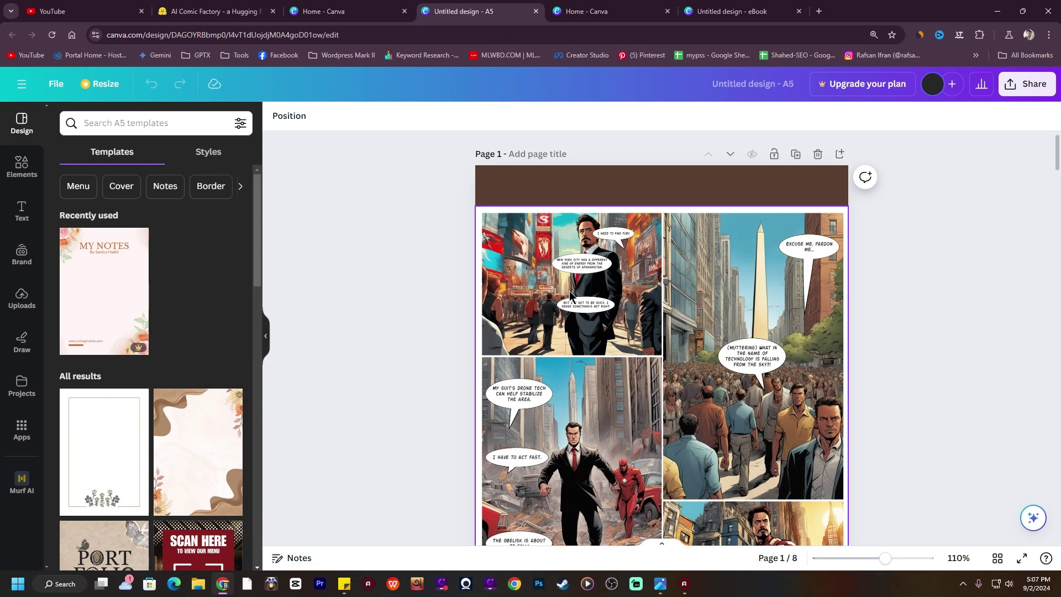
Look through all the pages of the A5 comic design, examining the panels and brown backgrounds
{"action": "scroll", "coordinate": [570, 296], "scroll_direction": "down", "scroll_amount": 10}
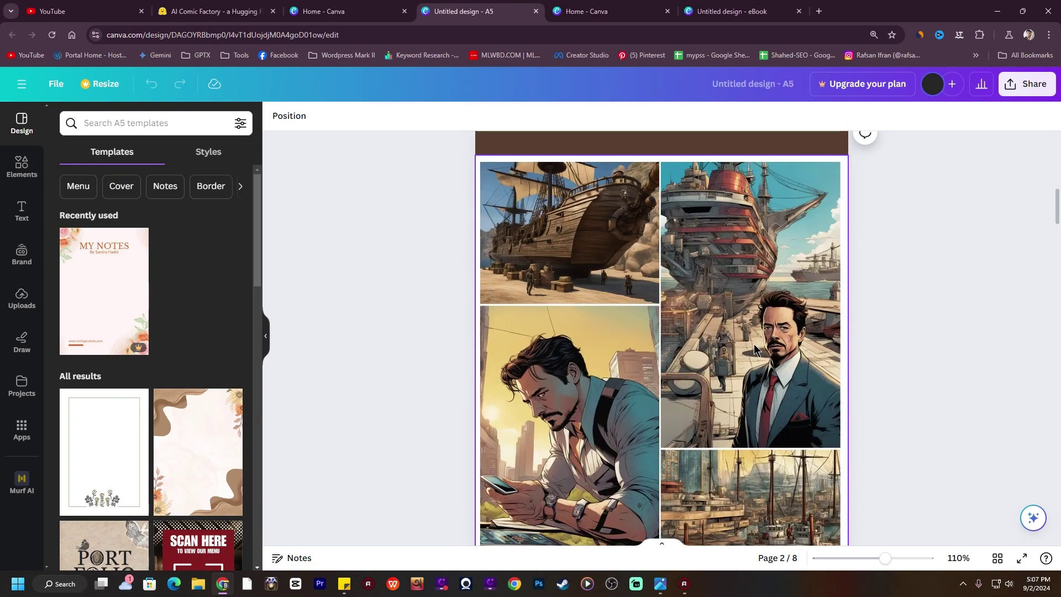
{"action": "scroll", "coordinate": [756, 350], "scroll_direction": "down", "scroll_amount": 4}
{"action": "scroll", "coordinate": [440, 318], "scroll_direction": "up", "scroll_amount": 2}
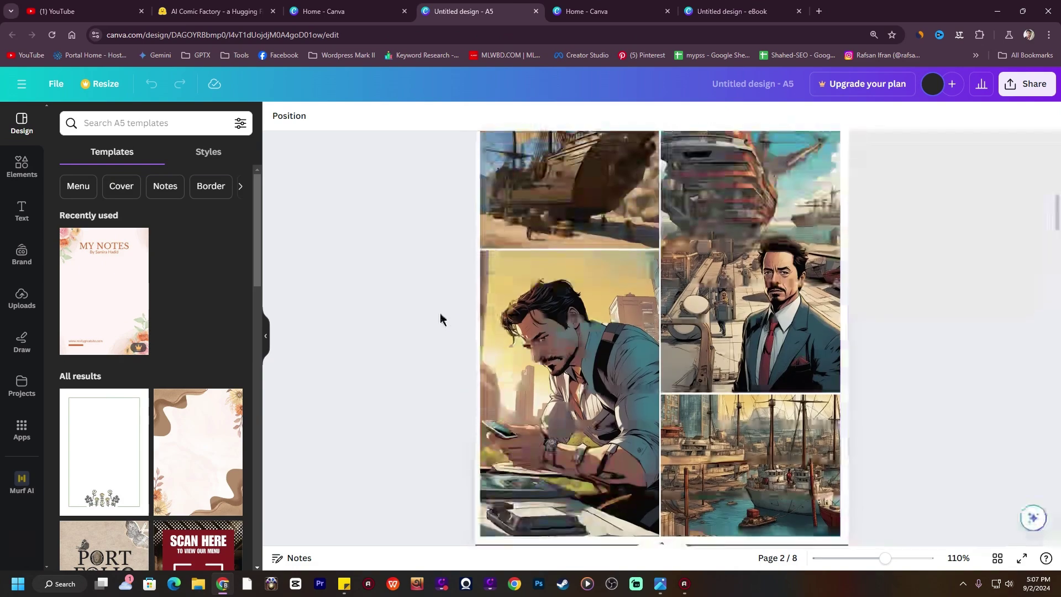
{"action": "scroll", "coordinate": [440, 319], "scroll_direction": "up", "scroll_amount": 2}
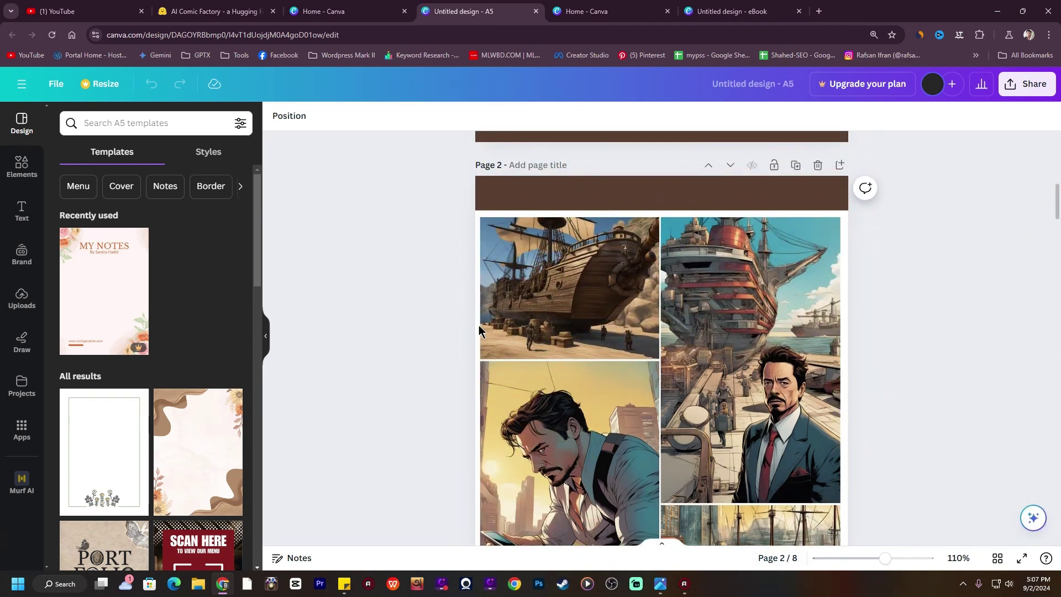
{"action": "scroll", "coordinate": [450, 333], "scroll_direction": "down", "scroll_amount": 1}
{"action": "scroll", "coordinate": [456, 342], "scroll_direction": "down", "scroll_amount": 8}
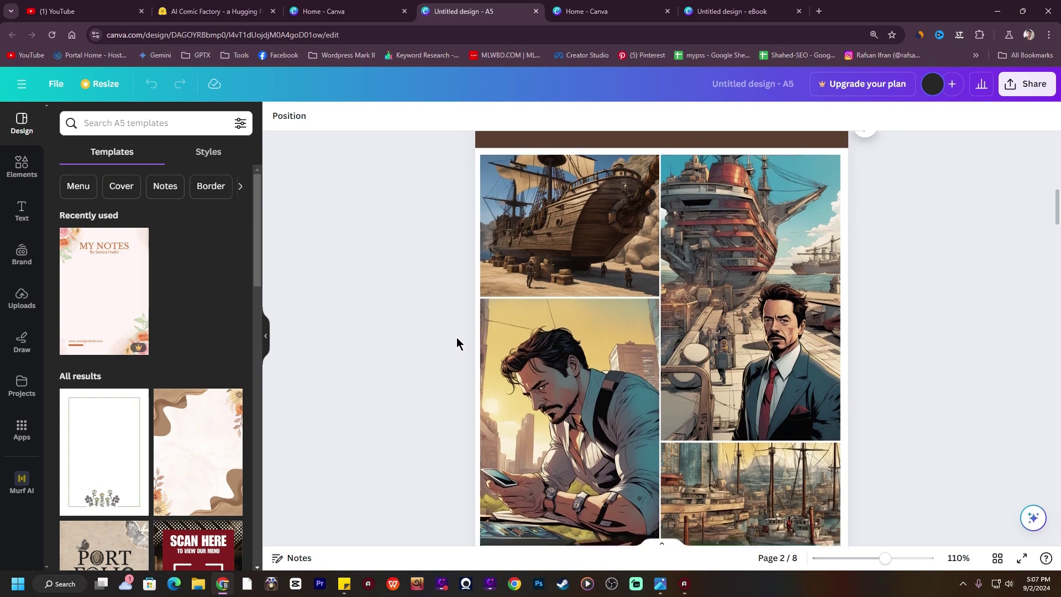
{"action": "scroll", "coordinate": [675, 284], "scroll_direction": "down", "scroll_amount": 2}
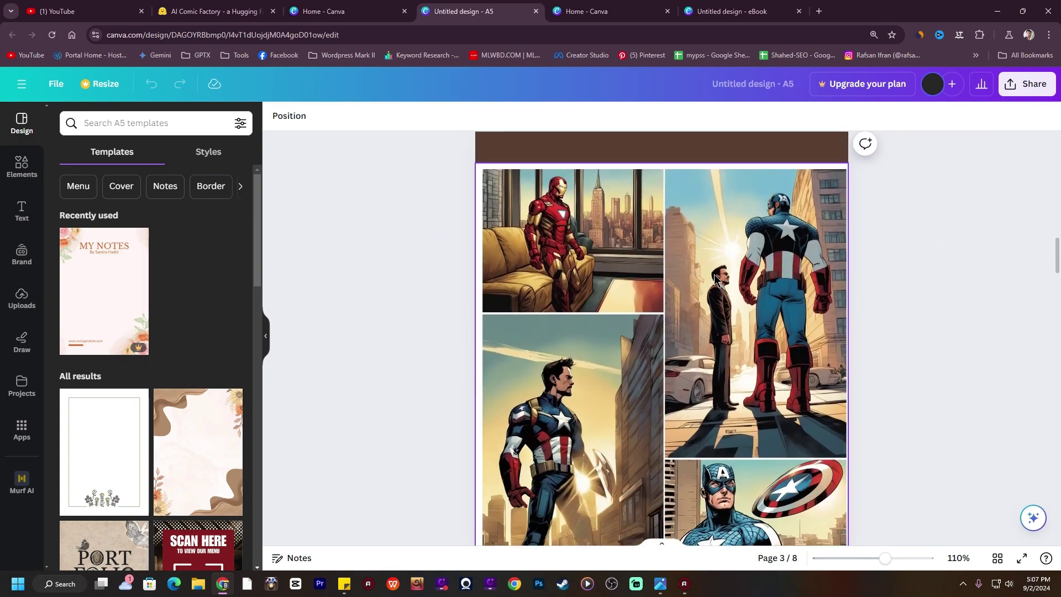
{"action": "scroll", "coordinate": [649, 389], "scroll_direction": "down", "scroll_amount": 3}
{"action": "scroll", "coordinate": [649, 389], "scroll_direction": "up", "scroll_amount": 4}
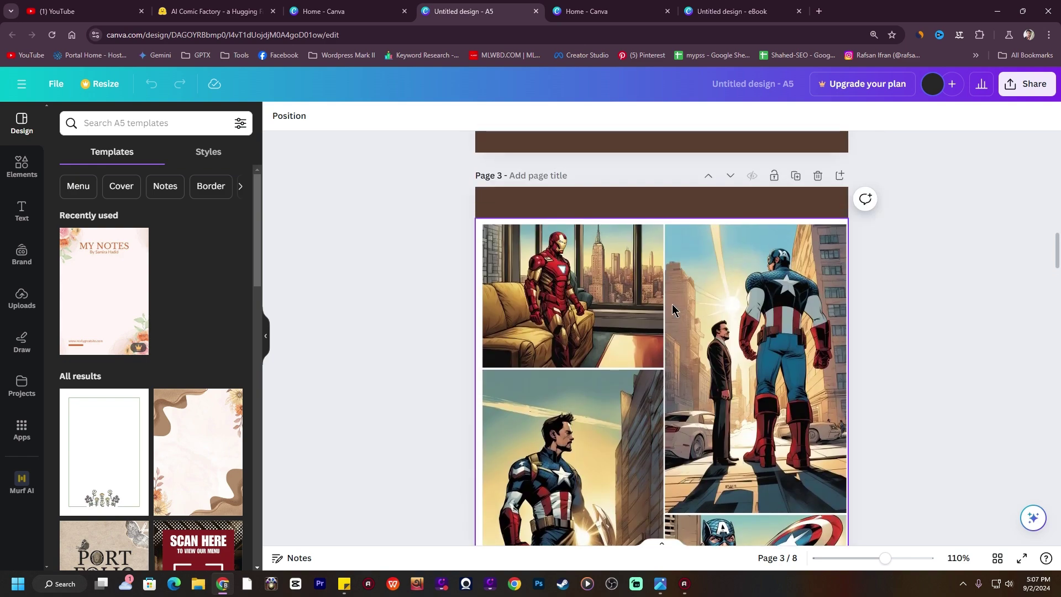
{"action": "scroll", "coordinate": [671, 304], "scroll_direction": "down", "scroll_amount": 5}
{"action": "scroll", "coordinate": [671, 309], "scroll_direction": "down", "scroll_amount": 8}
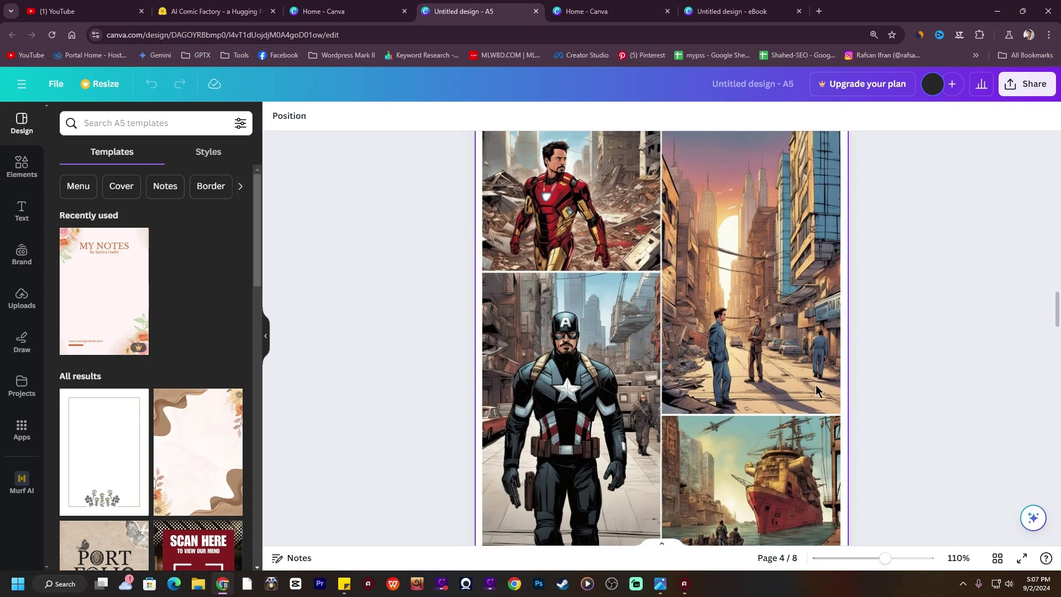
{"action": "scroll", "coordinate": [791, 478], "scroll_direction": "down", "scroll_amount": 10}
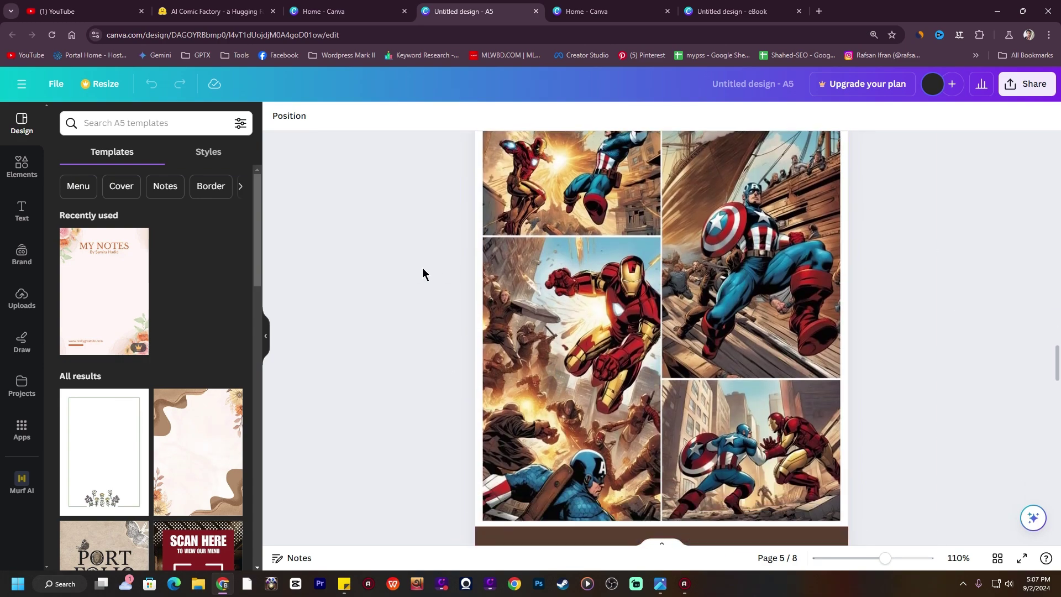
{"action": "scroll", "coordinate": [515, 360], "scroll_direction": "up", "scroll_amount": 2}
{"action": "scroll", "coordinate": [515, 360], "scroll_direction": "down", "scroll_amount": 12}
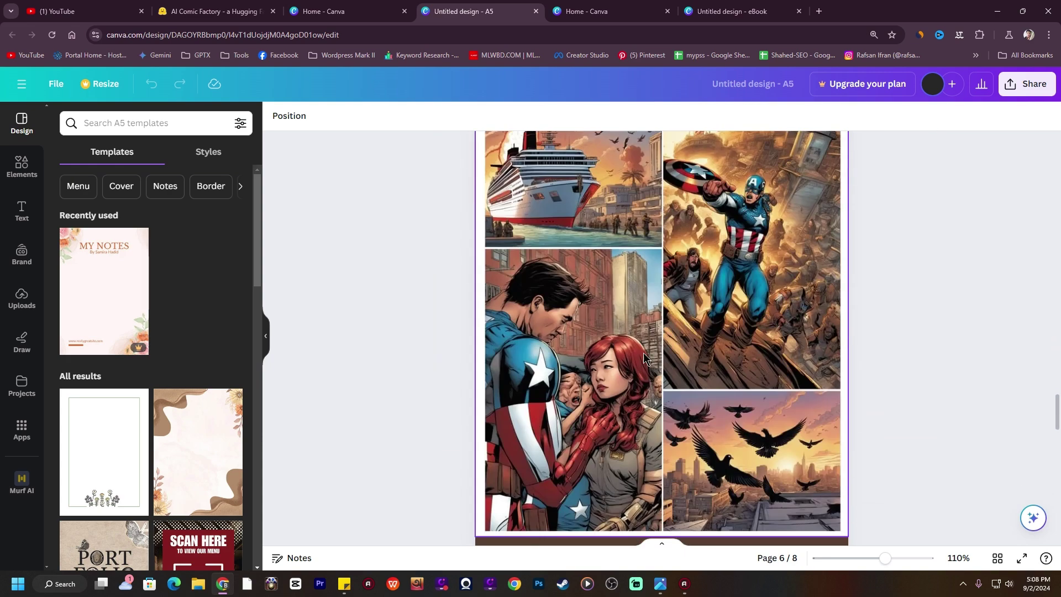
{"action": "scroll", "coordinate": [492, 339], "scroll_direction": "up", "scroll_amount": 2}
{"action": "scroll", "coordinate": [525, 304], "scroll_direction": "down", "scroll_amount": 2}
{"action": "scroll", "coordinate": [660, 314], "scroll_direction": "down", "scroll_amount": 10}
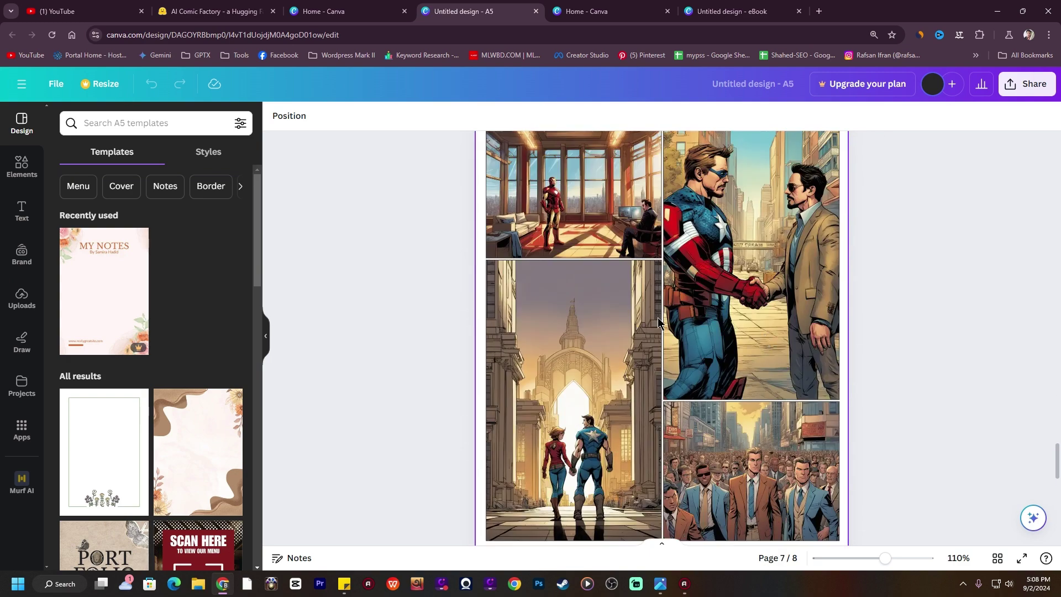
{"action": "scroll", "coordinate": [732, 290], "scroll_direction": "down", "scroll_amount": 10}
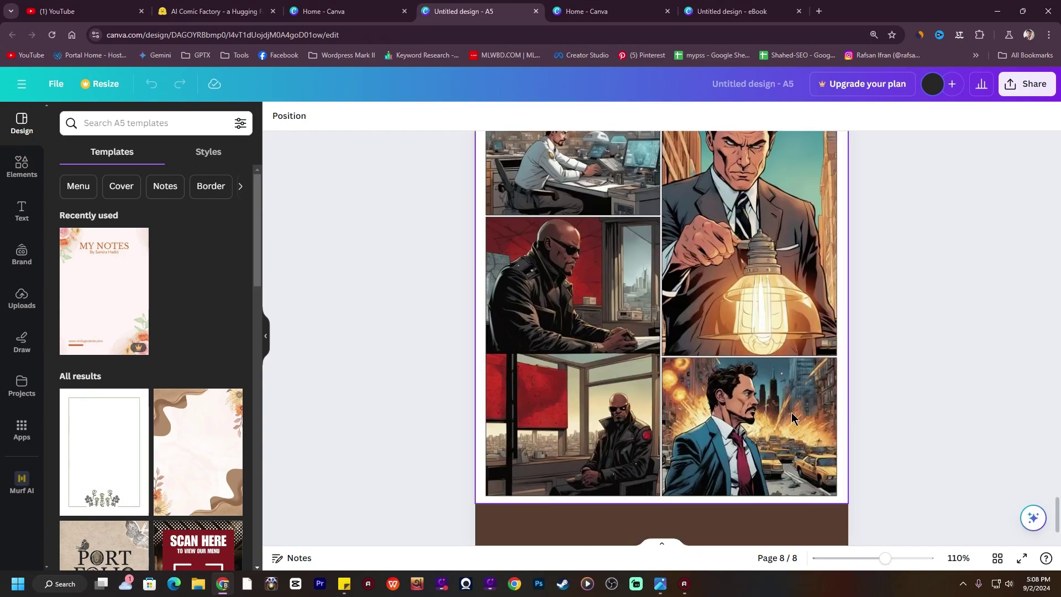
{"action": "scroll", "coordinate": [762, 400], "scroll_direction": "up", "scroll_amount": 2}
{"action": "scroll", "coordinate": [779, 408], "scroll_direction": "down", "scroll_amount": 2}
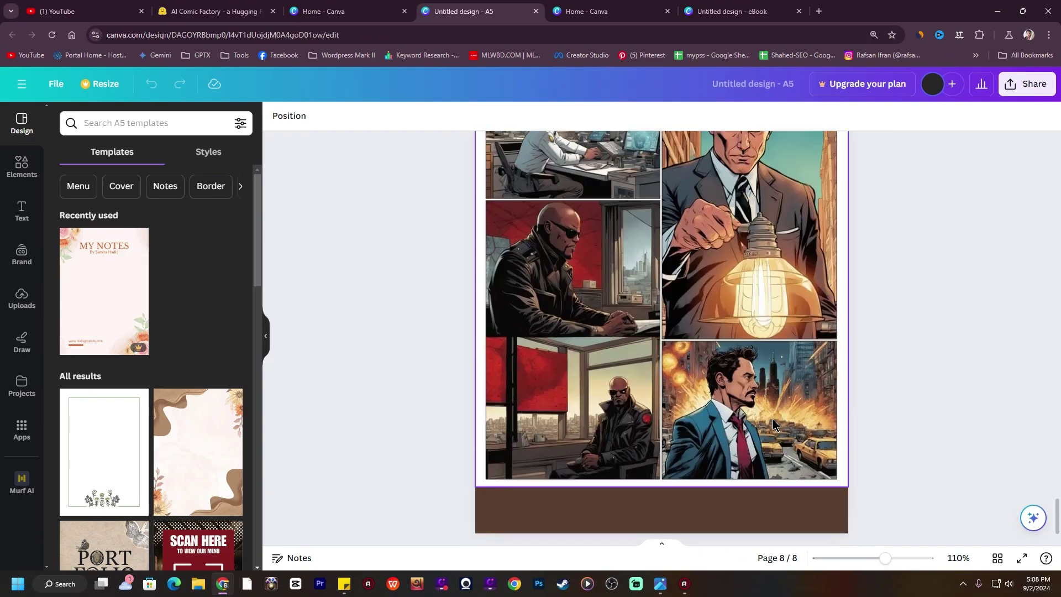
{"action": "scroll", "coordinate": [772, 418], "scroll_direction": "up", "scroll_amount": 20}
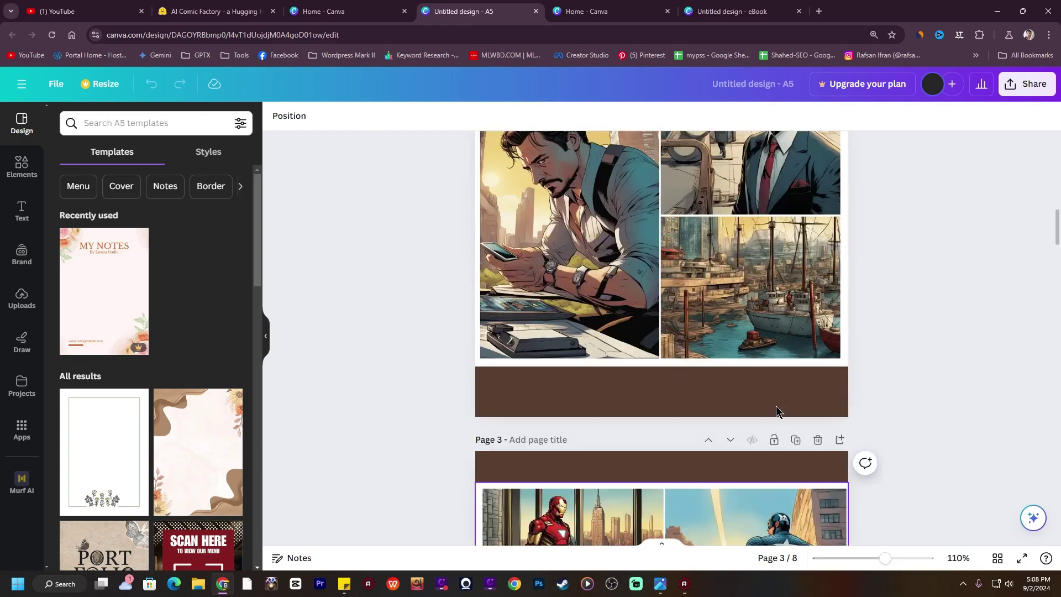
{"action": "scroll", "coordinate": [775, 410], "scroll_direction": "up", "scroll_amount": 5}
{"action": "scroll", "coordinate": [776, 405], "scroll_direction": "down", "scroll_amount": 8}
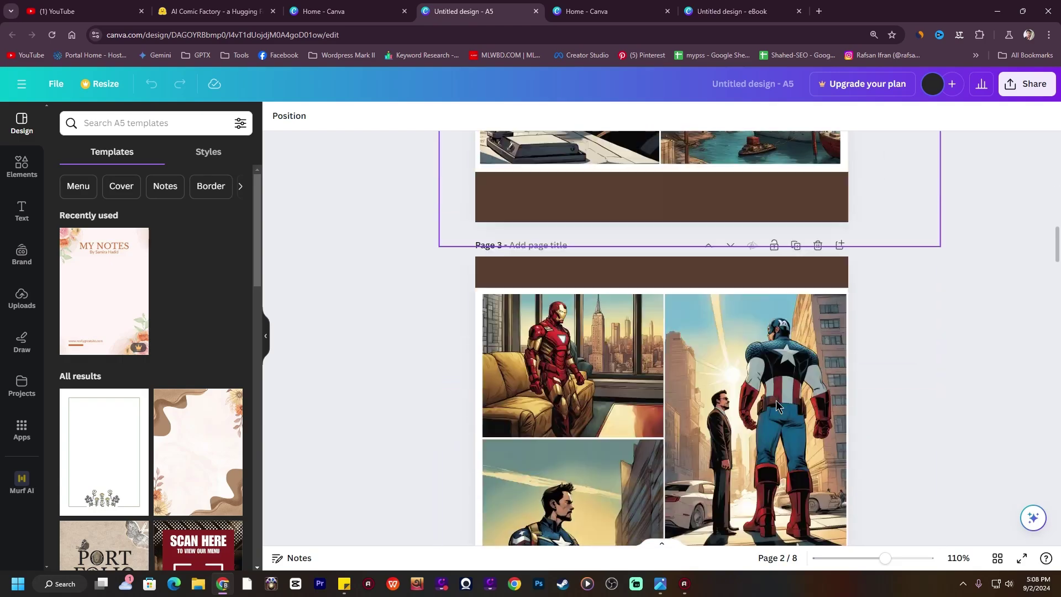
{"action": "scroll", "coordinate": [776, 405], "scroll_direction": "down", "scroll_amount": 5}
Switch to AI Comic Factory, examine the generated Iron Man and Black Widow page, and view the available comic styles
{"action": "left_click", "coordinate": [260, 10]}
{"action": "scroll", "coordinate": [679, 285], "scroll_direction": "down", "scroll_amount": 2}
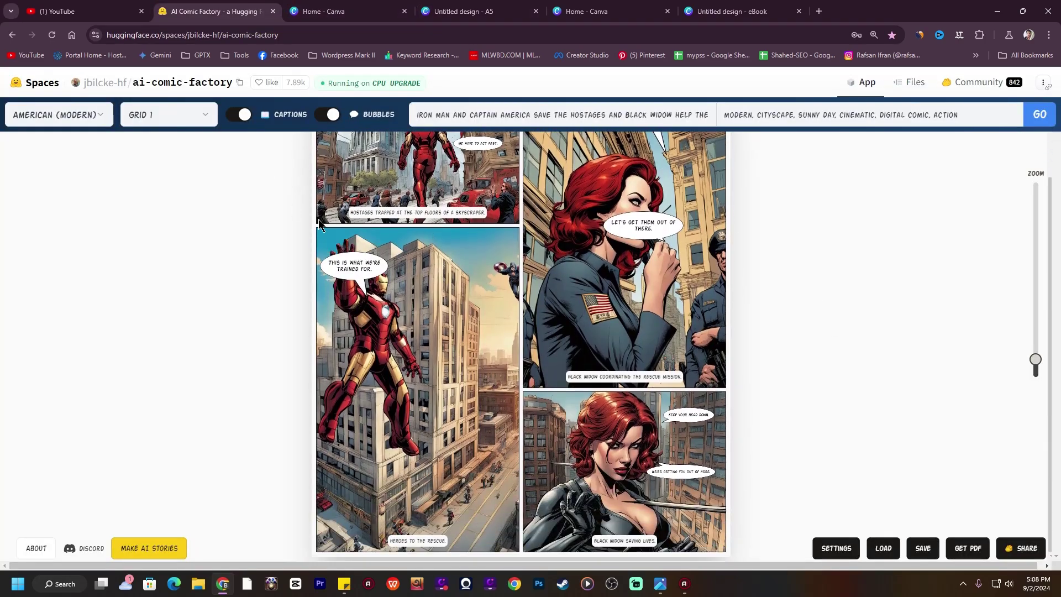
{"action": "scroll", "coordinate": [896, 407], "scroll_direction": "up", "scroll_amount": 2}
{"action": "scroll", "coordinate": [888, 413], "scroll_direction": "down", "scroll_amount": 1}
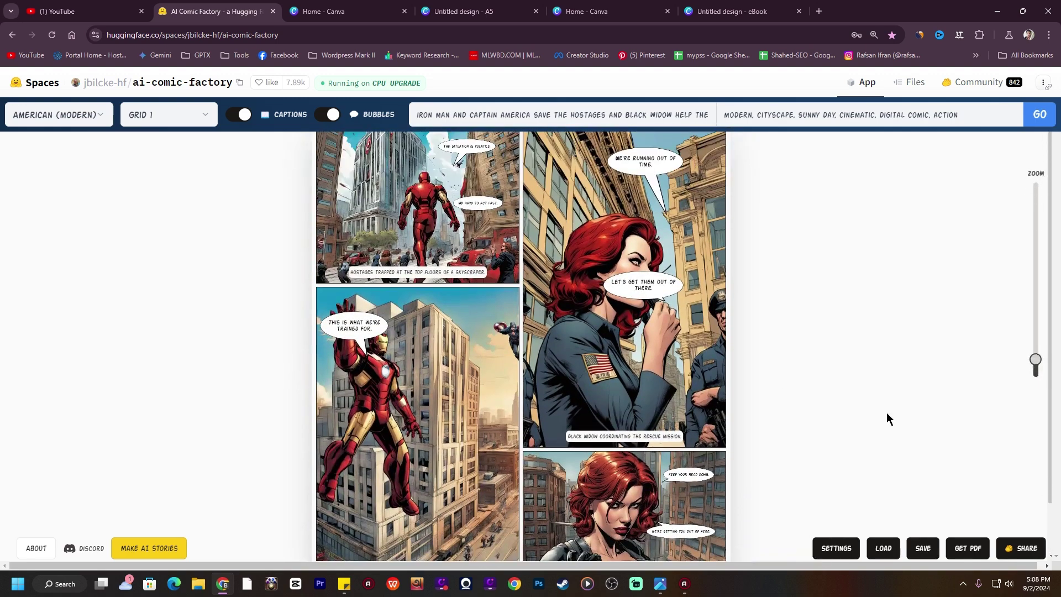
{"action": "scroll", "coordinate": [886, 413], "scroll_direction": "up", "scroll_amount": 1}
{"action": "left_click", "coordinate": [58, 115]}
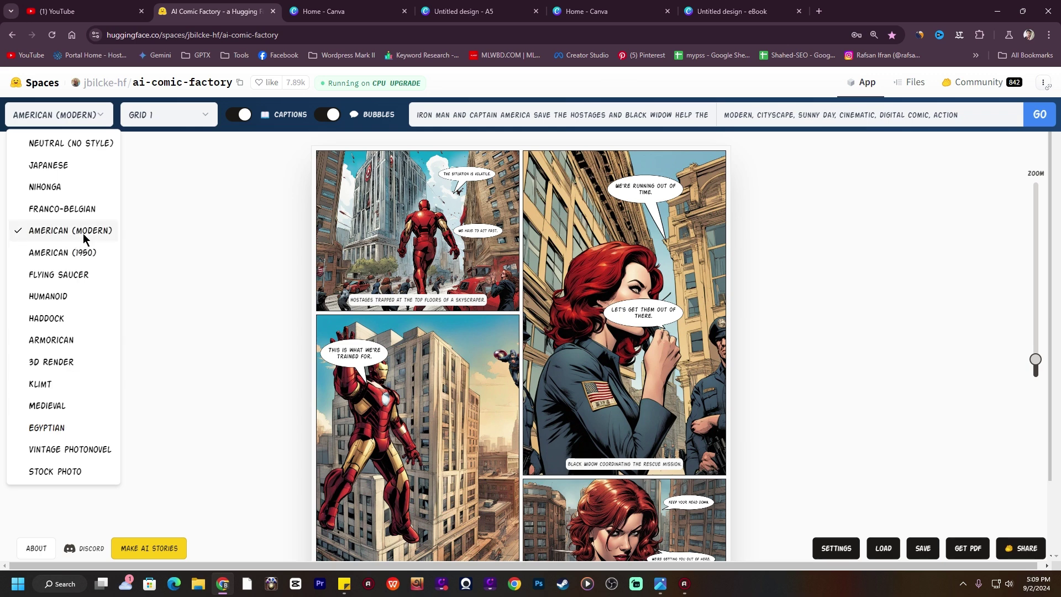
{"action": "left_click", "coordinate": [166, 260]}
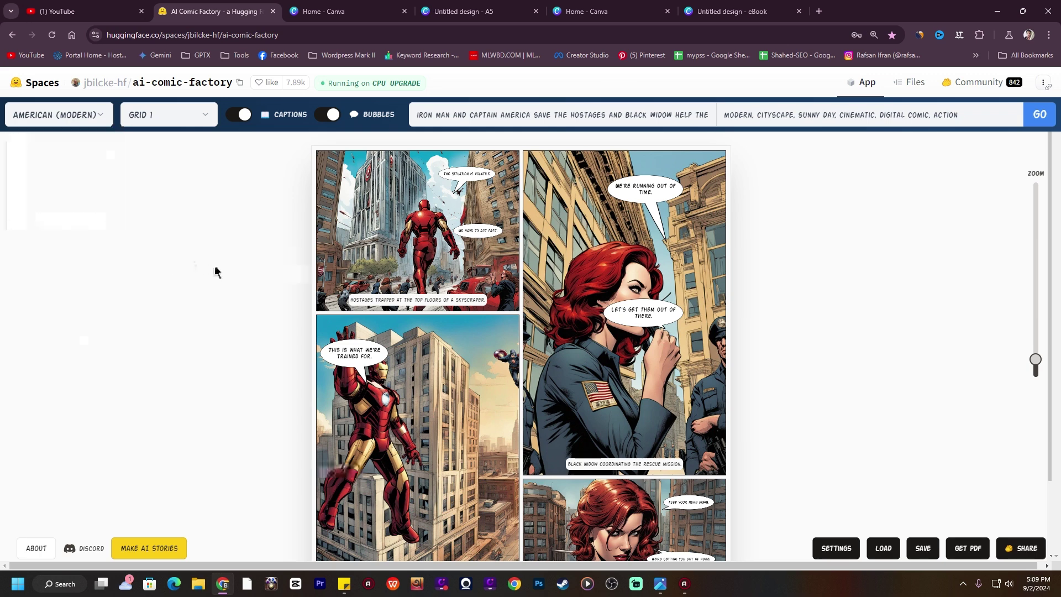